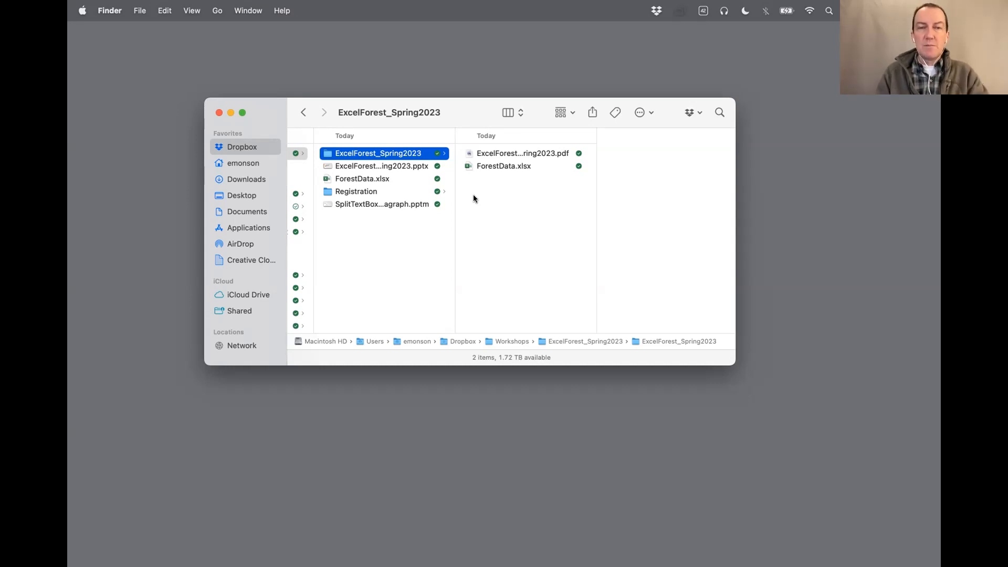
Open the ForestData.xlsx workbook from the ExcelForest_Spring2023 folder in Excel
double_click(467, 167)
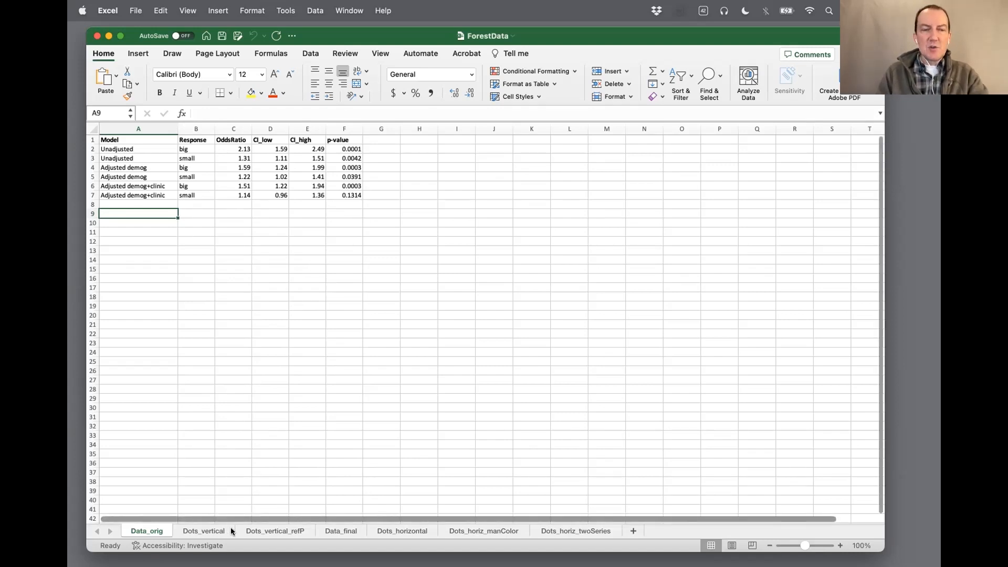
Examine the vertical and horizontal dot chart sheets and the Data_final sheet to see how their data are laid out
click(213, 531)
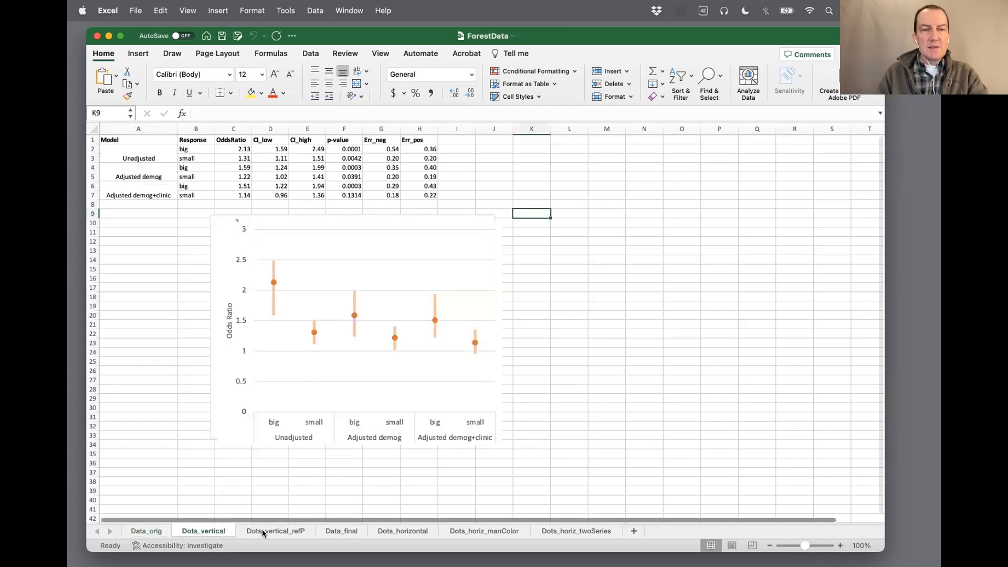
click(262, 529)
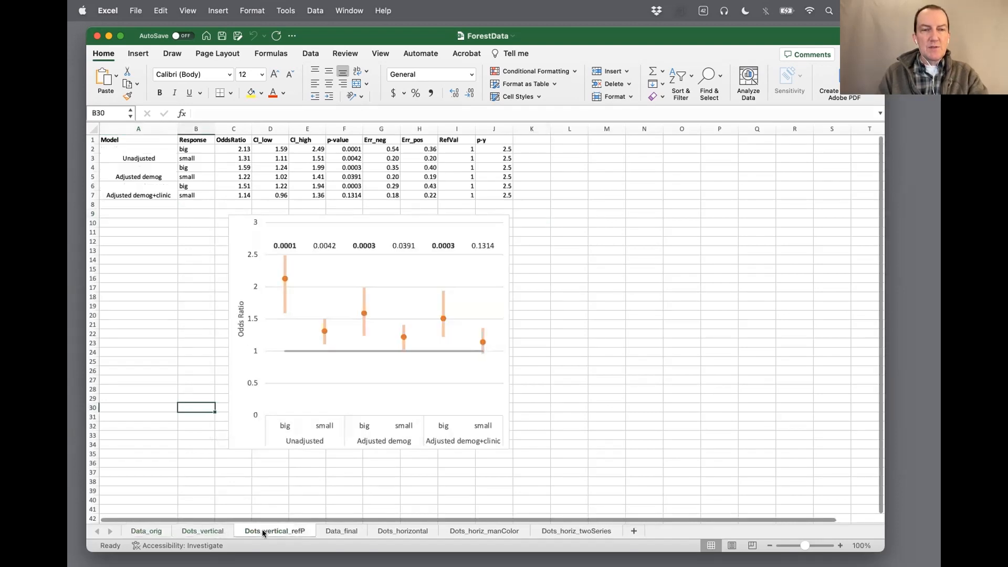
click(341, 531)
click(405, 532)
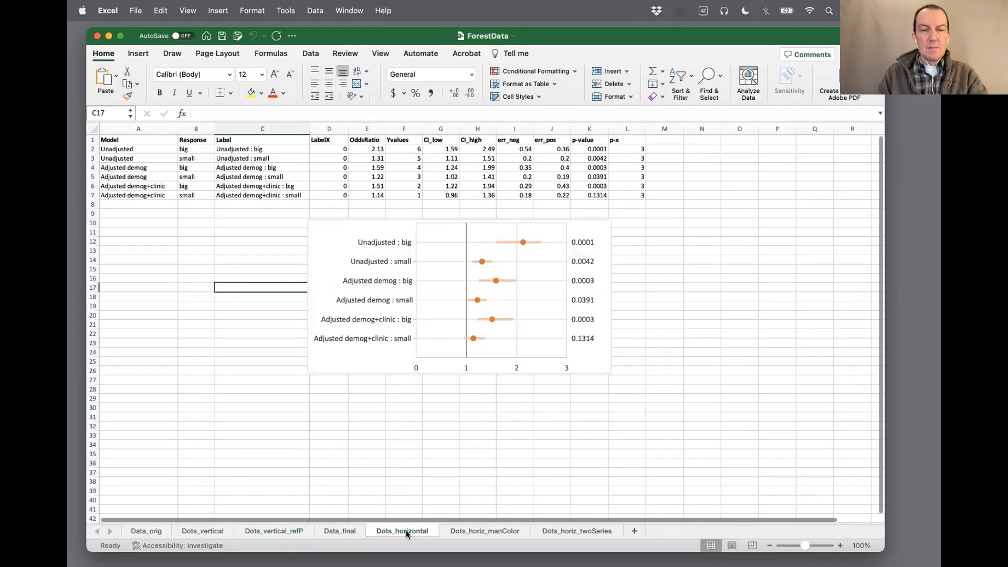
click(472, 530)
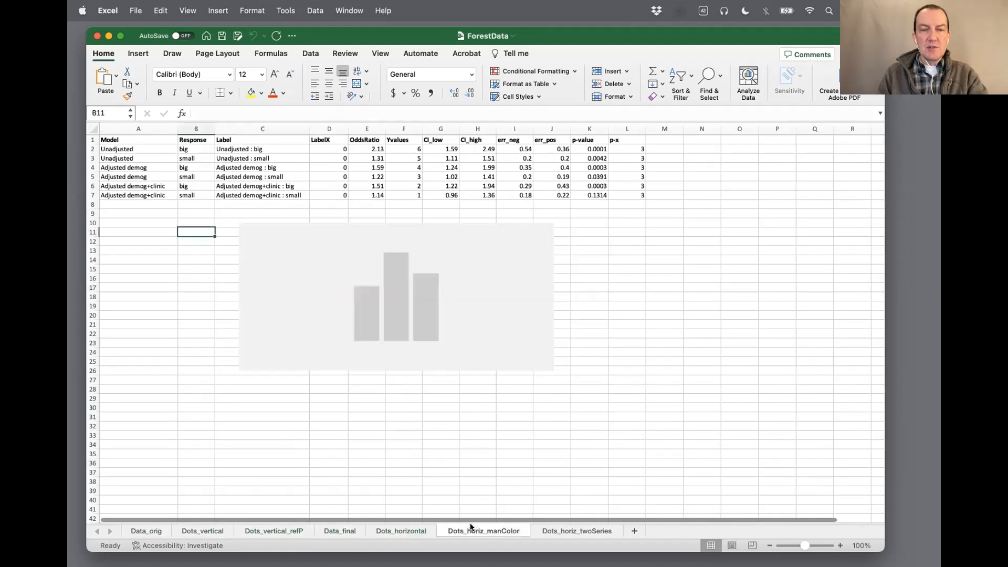
click(561, 530)
click(390, 530)
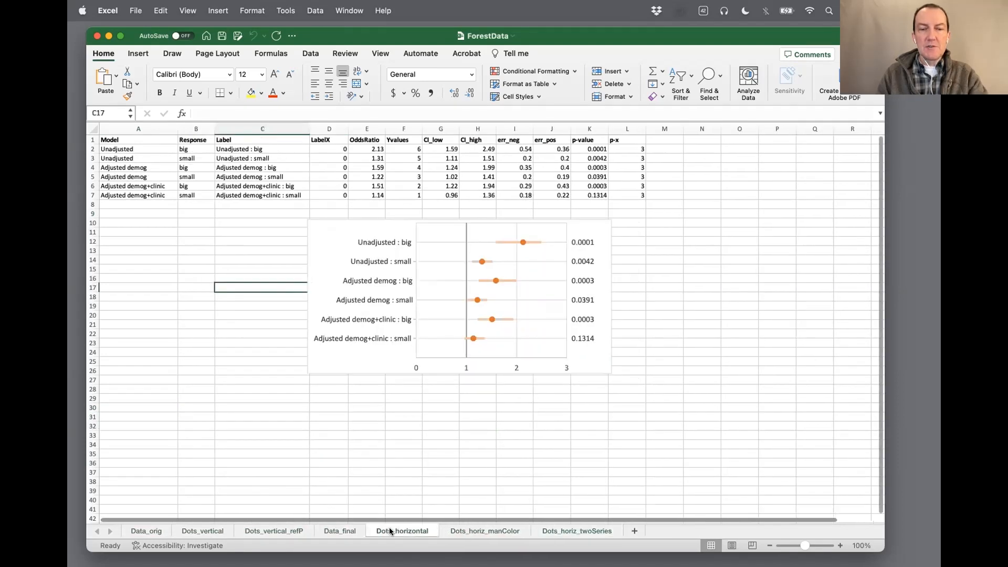
click(341, 530)
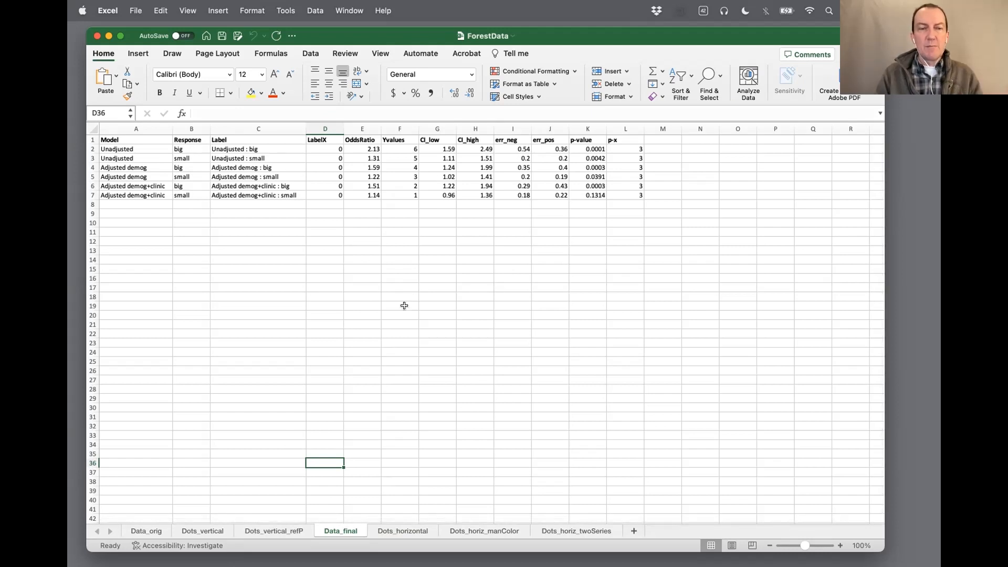
Create a copy of the Data_orig sheet at the end of the ForestData.xlsx workbook
click(149, 530)
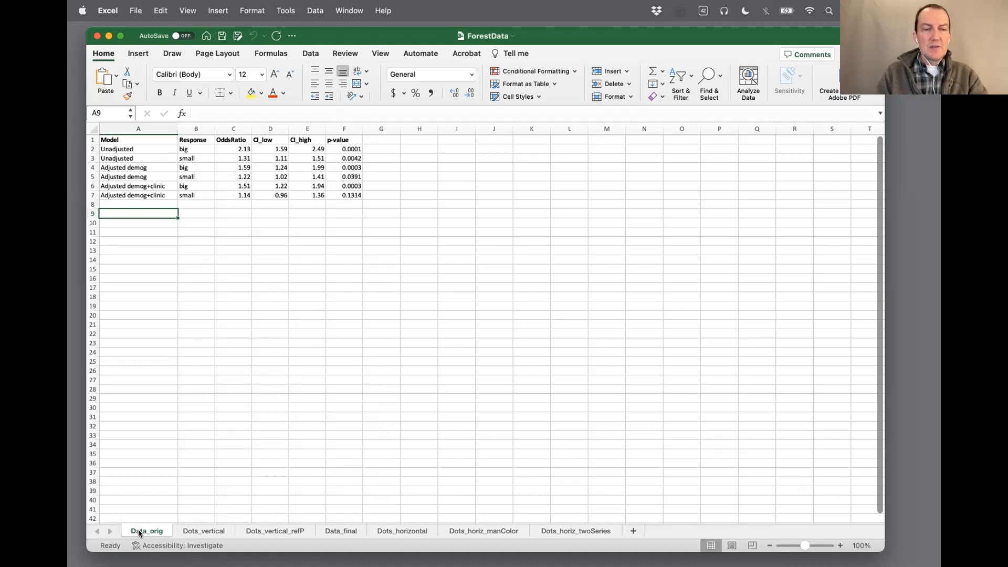
right_click(137, 529)
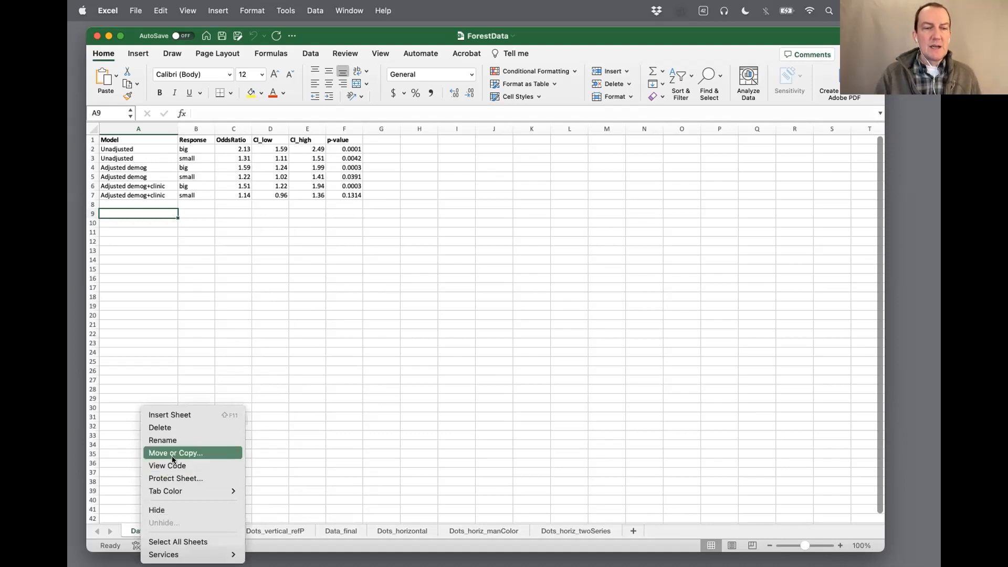
click(209, 454)
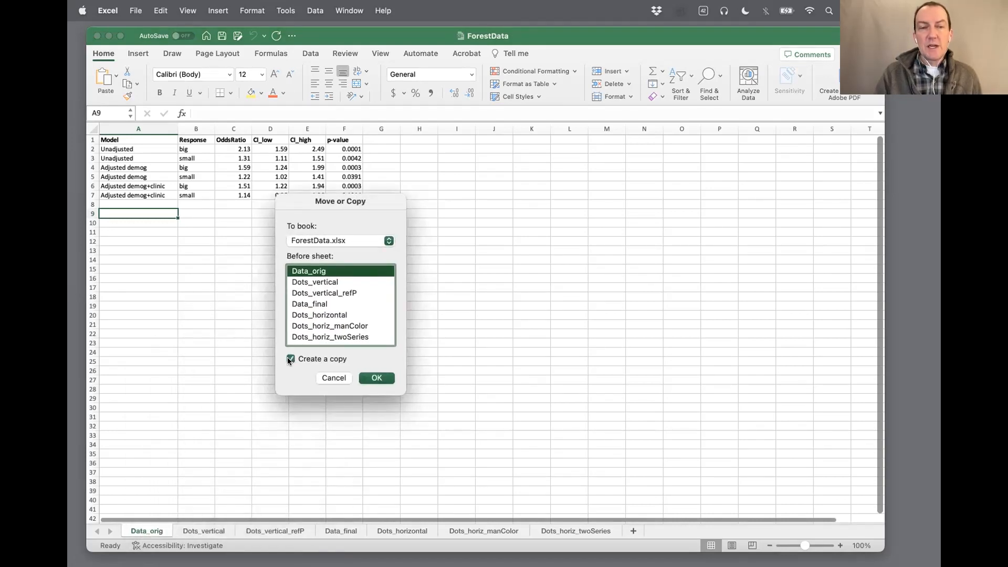
scroll(319, 310, down, 1)
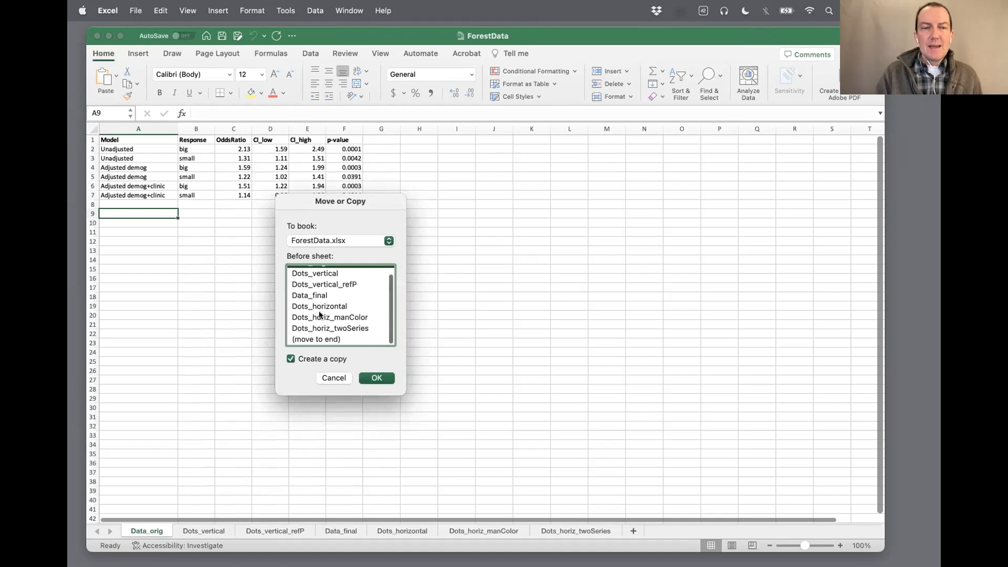
click(319, 338)
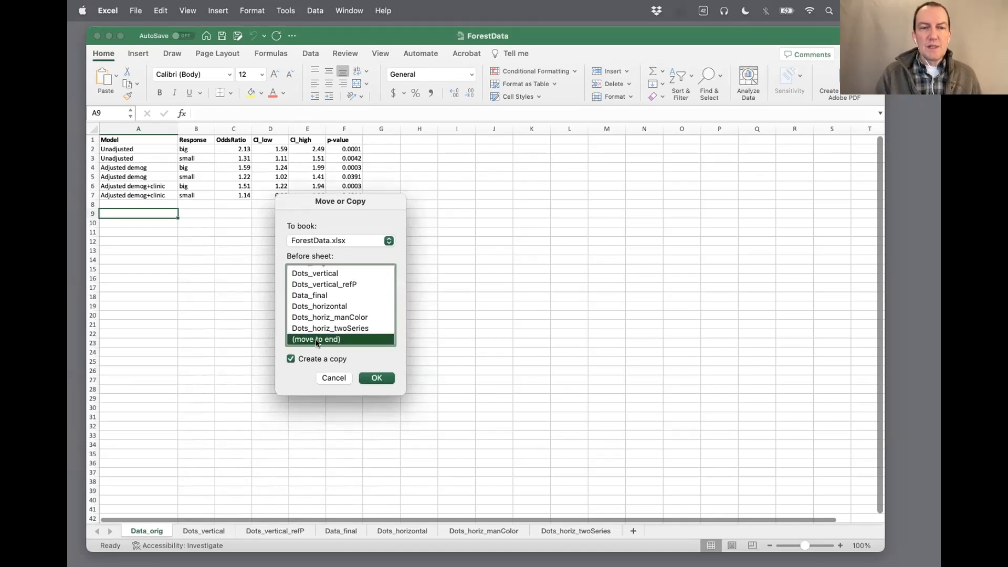
click(377, 379)
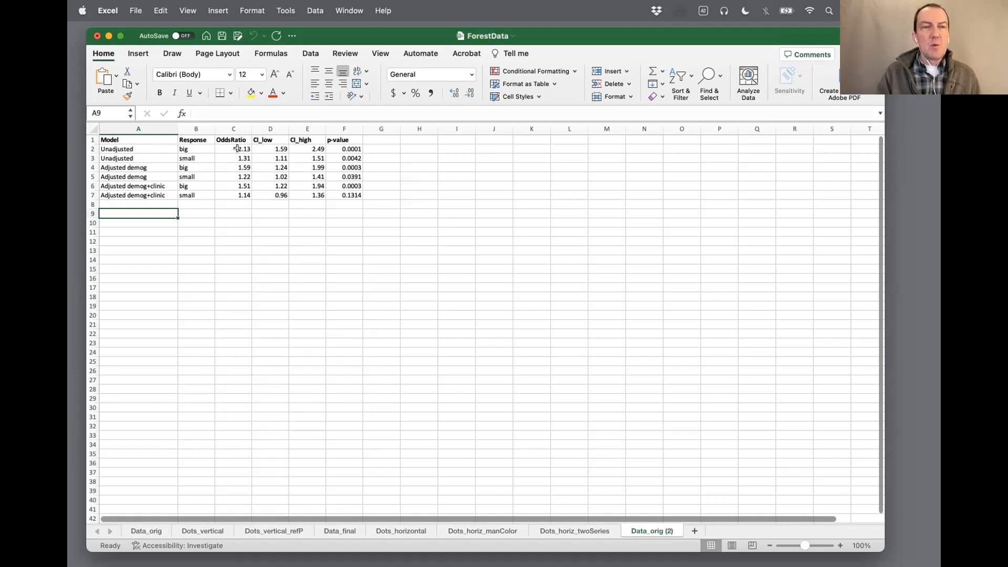
Insert a column between OddsRatio and CI_low in the copied sheet and give it the header Yvalues
drag(237, 147, 239, 197)
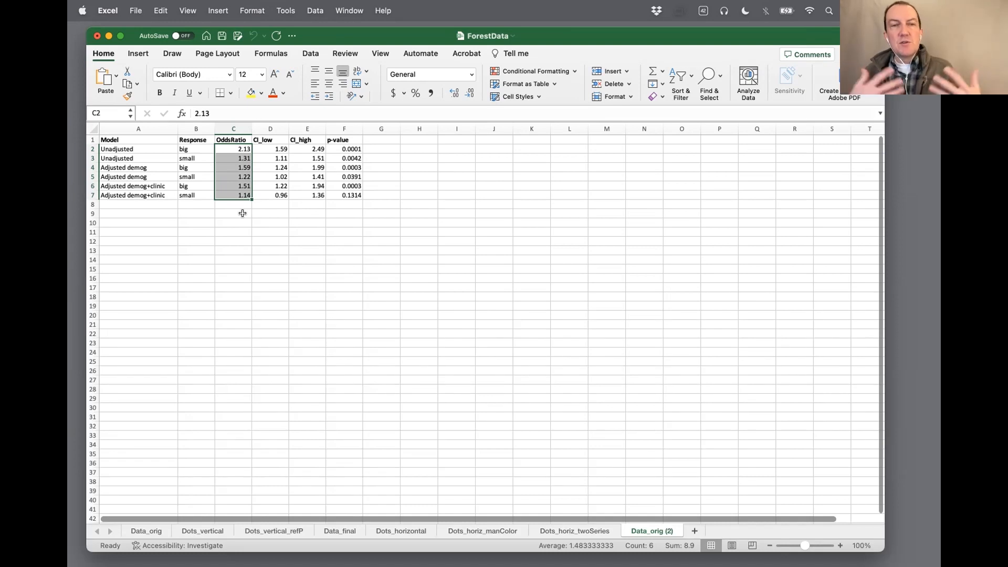
click(269, 128)
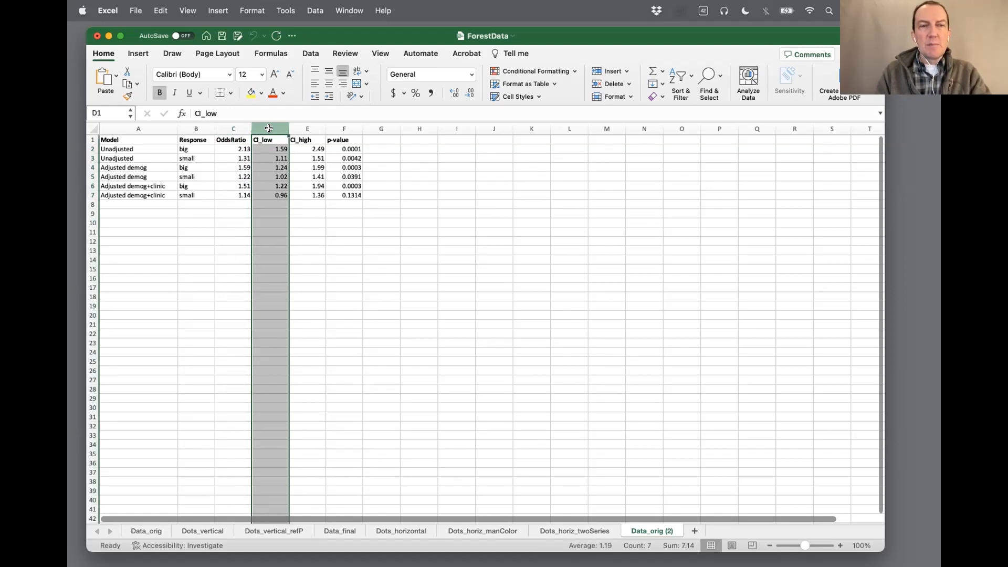
right_click(269, 129)
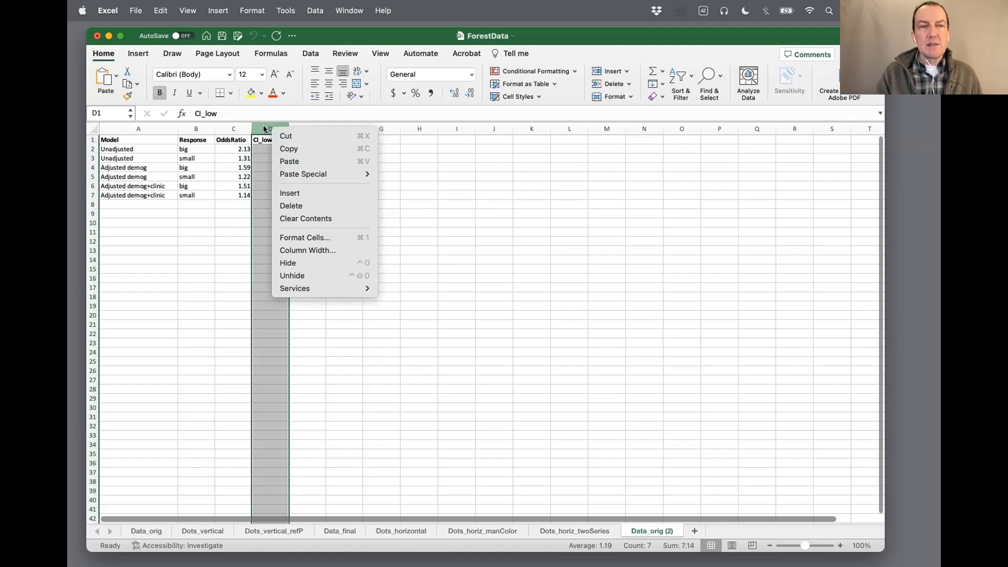
click(297, 195)
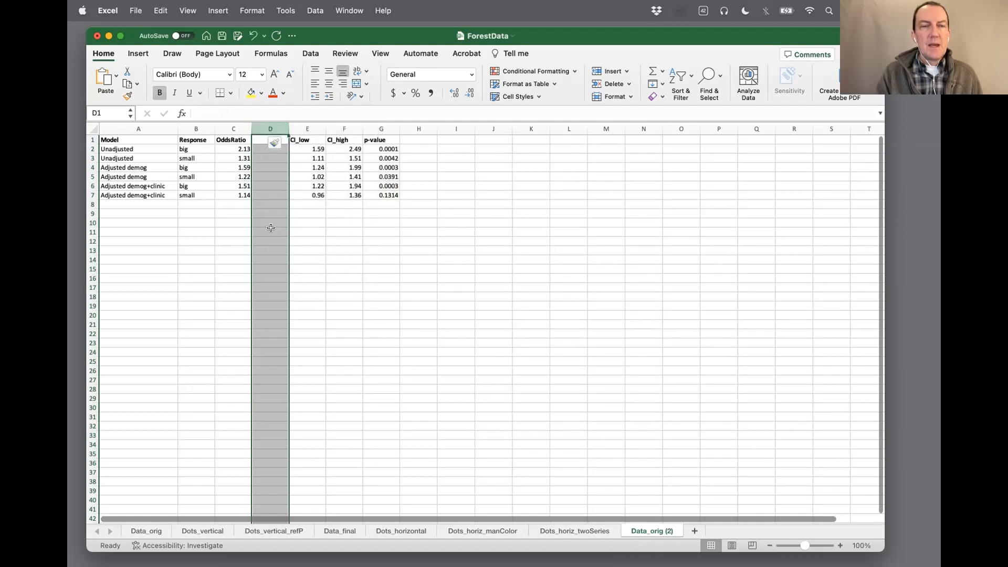
click(271, 230)
click(259, 140)
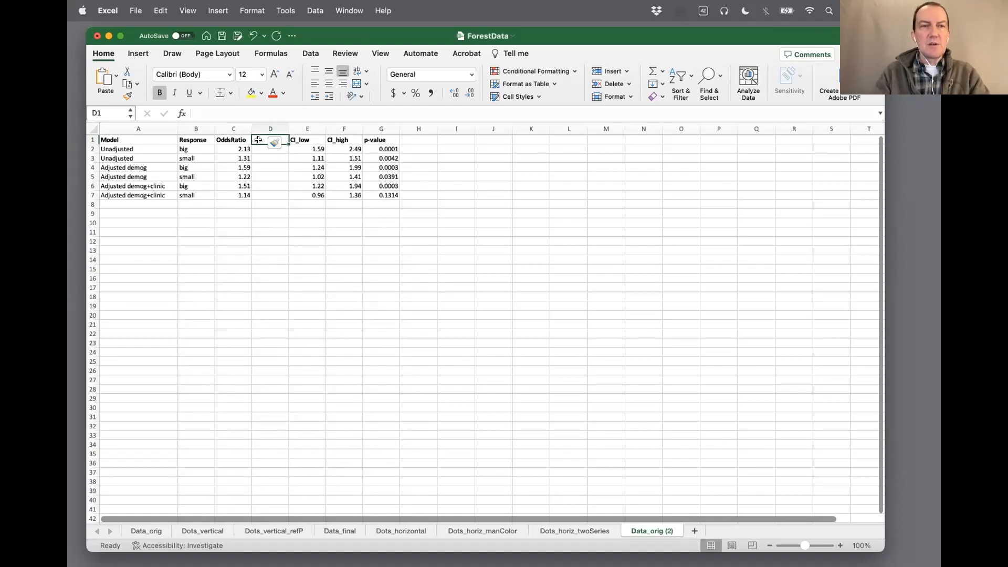
text(Yvalues)
key(Return)
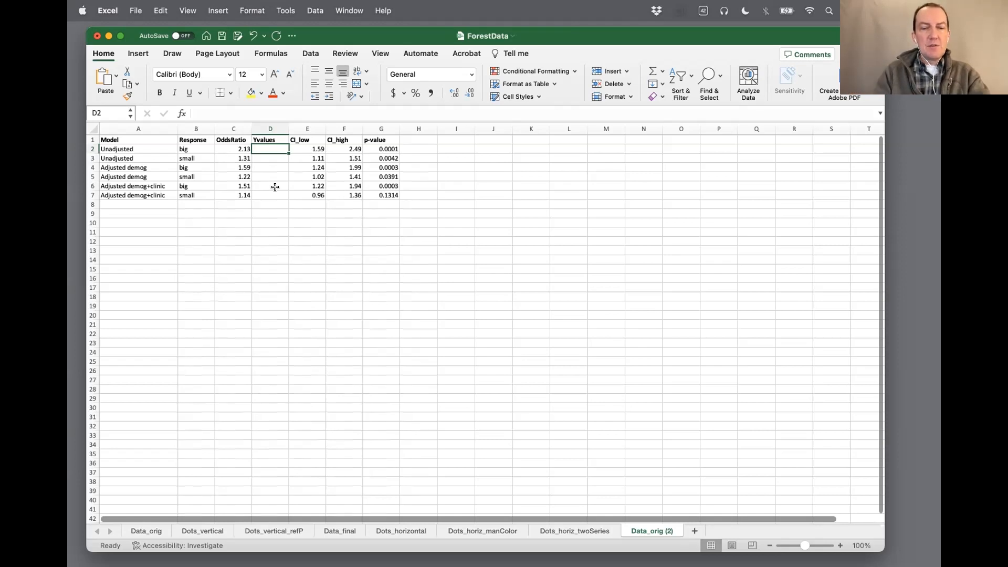
Fill the Yvalues cells D2 to D7 with the descending numbers 6, 5, 4, 3, 2 and 1
text(6)
key(Return)
text(5)
key(Return)
text(4)
key(Return)
text(3)
key(Return)
text(2)
key(Return)
text(1)
key(Return)
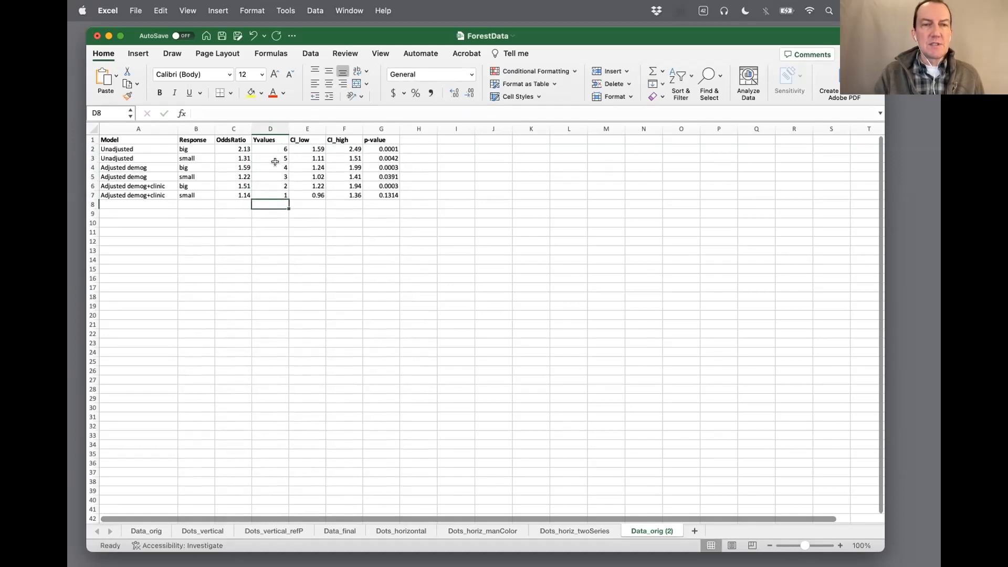
click(290, 219)
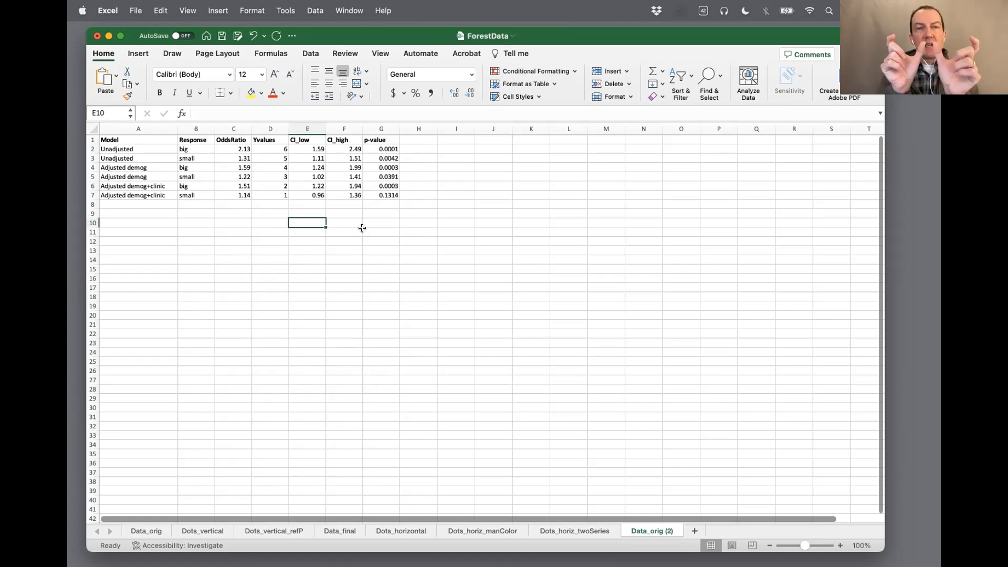
Insert two blank columns between CI_high and p-value
right_click(373, 126)
click(394, 193)
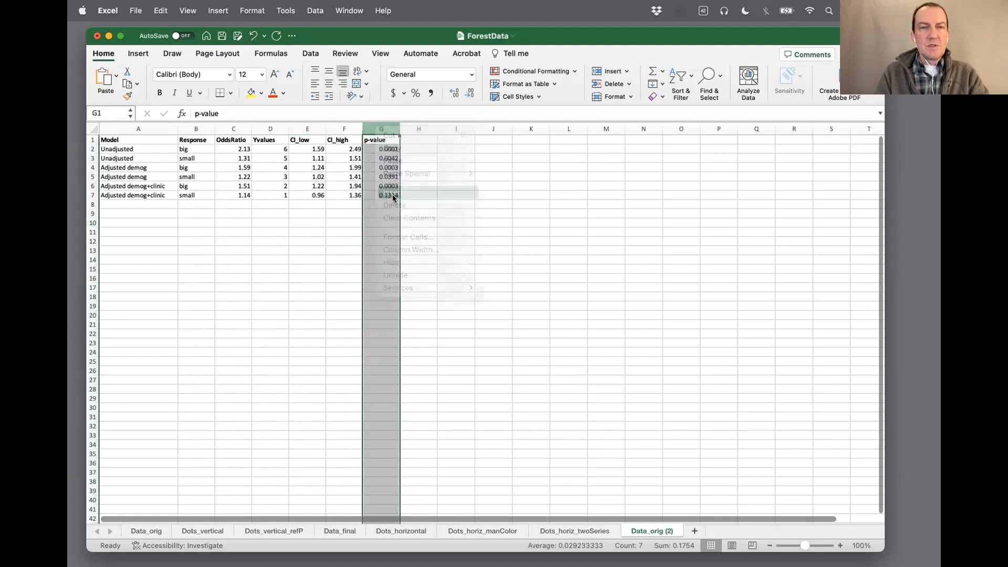
right_click(380, 126)
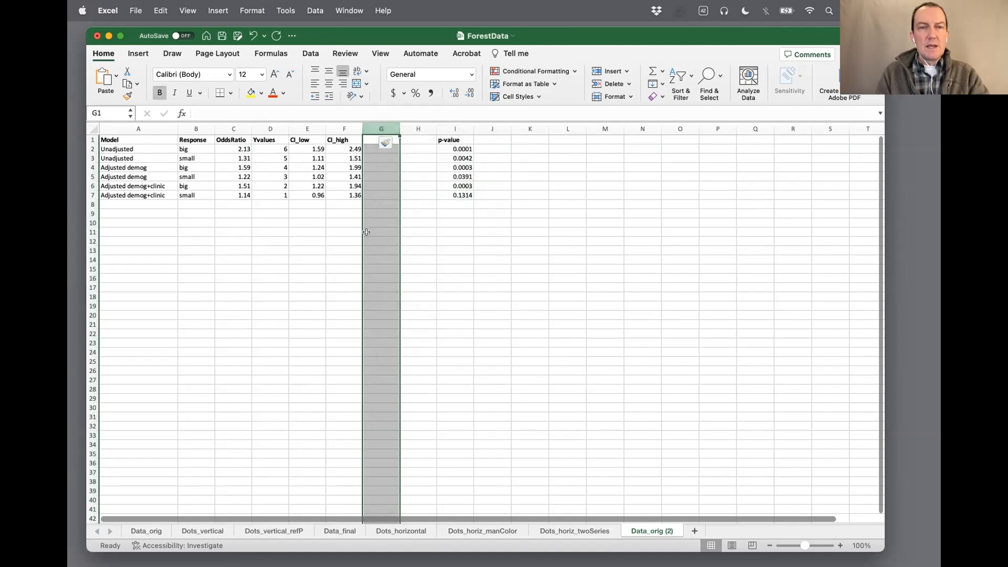
click(381, 231)
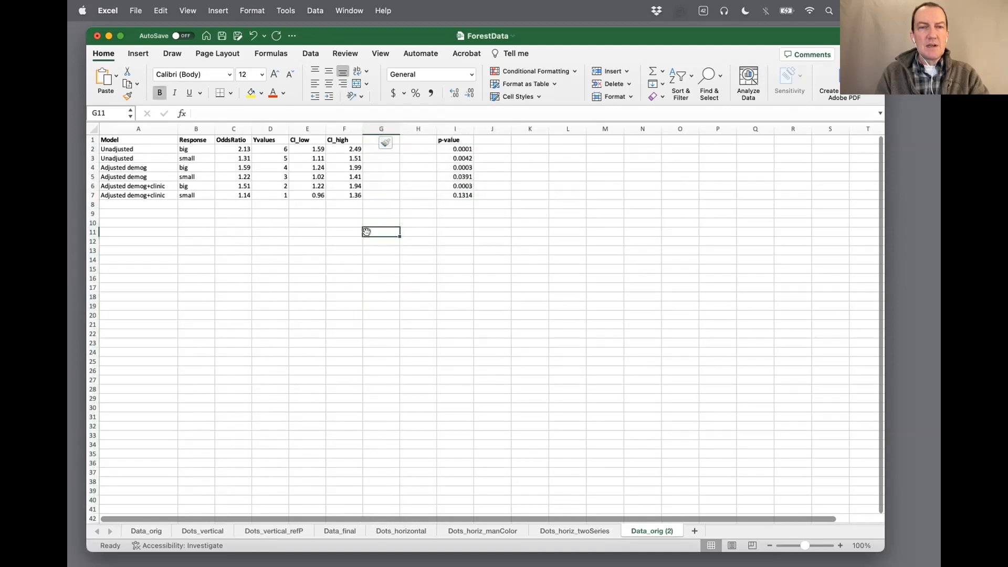
Enter the header neg_err in G1 and pos_err in H1 for the two blank columns
click(367, 141)
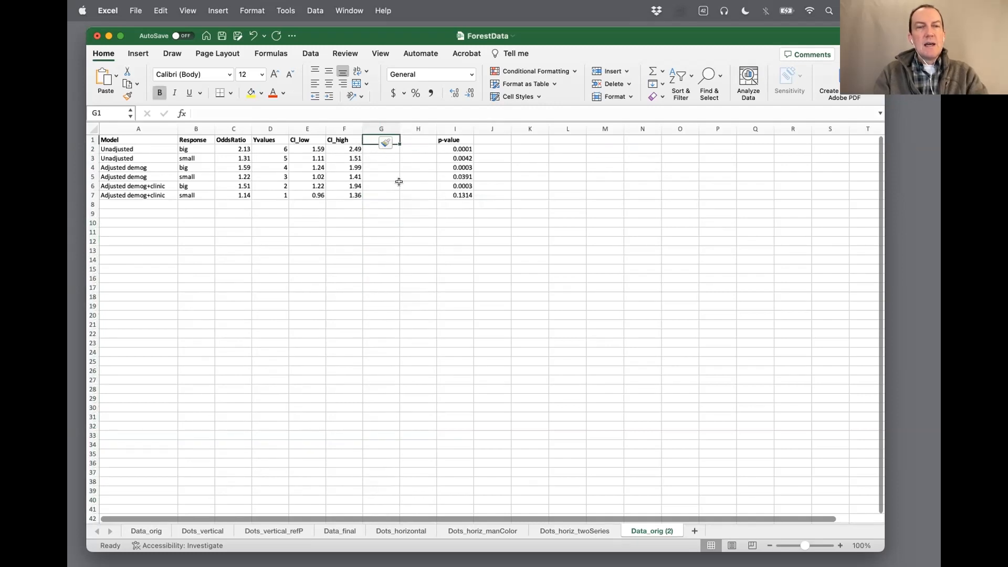
text(neg_err)
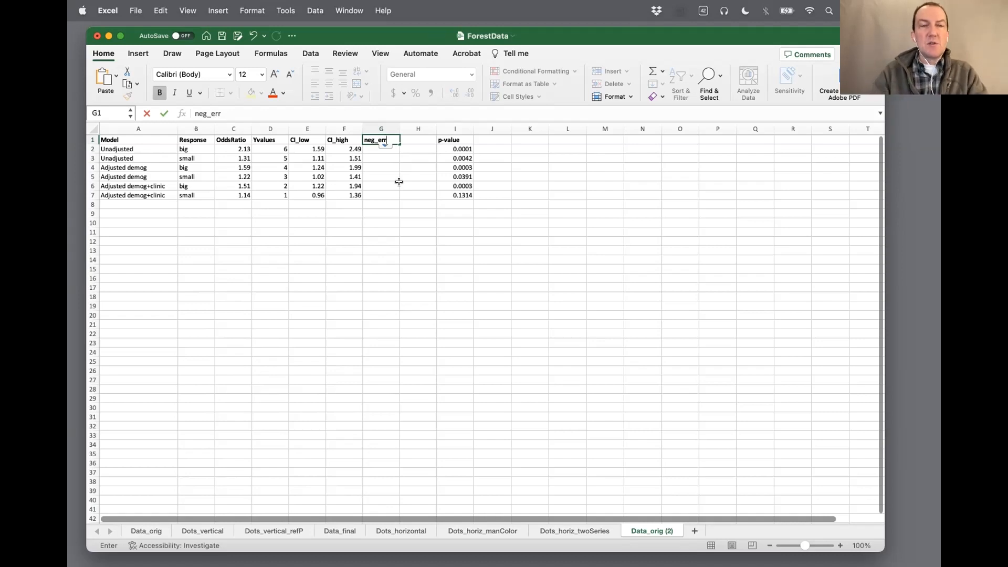
key(Tab)
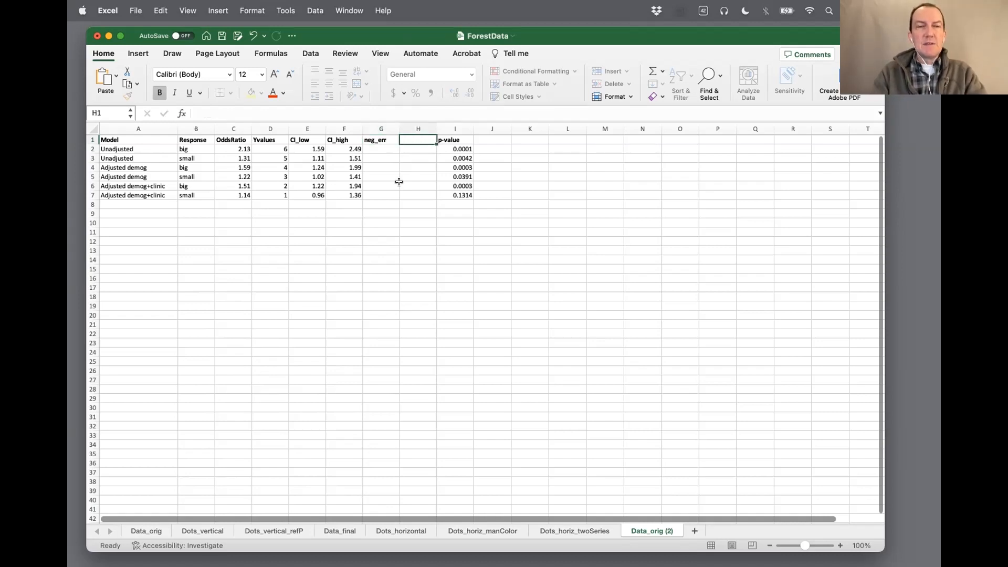
text(pos_err)
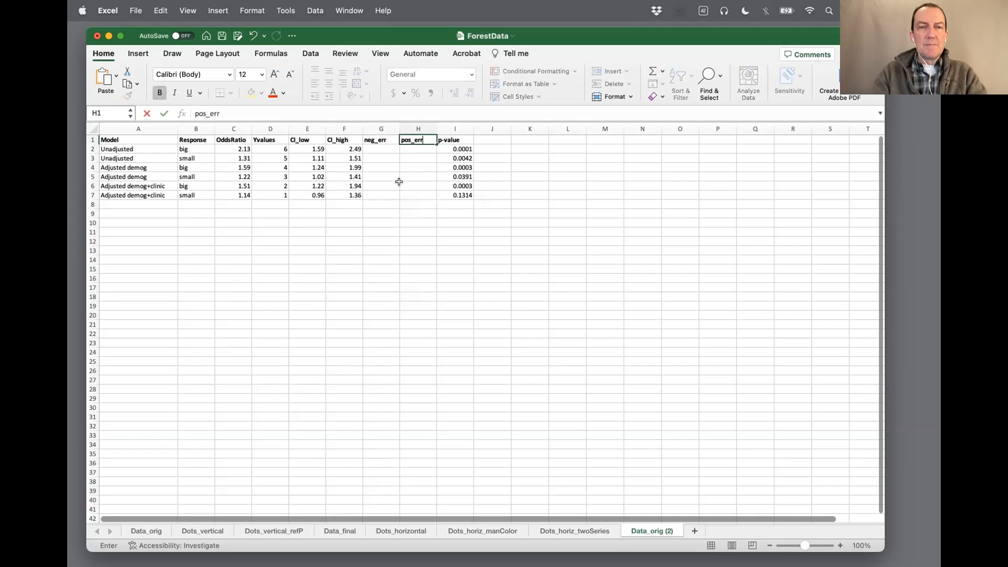
key(Return)
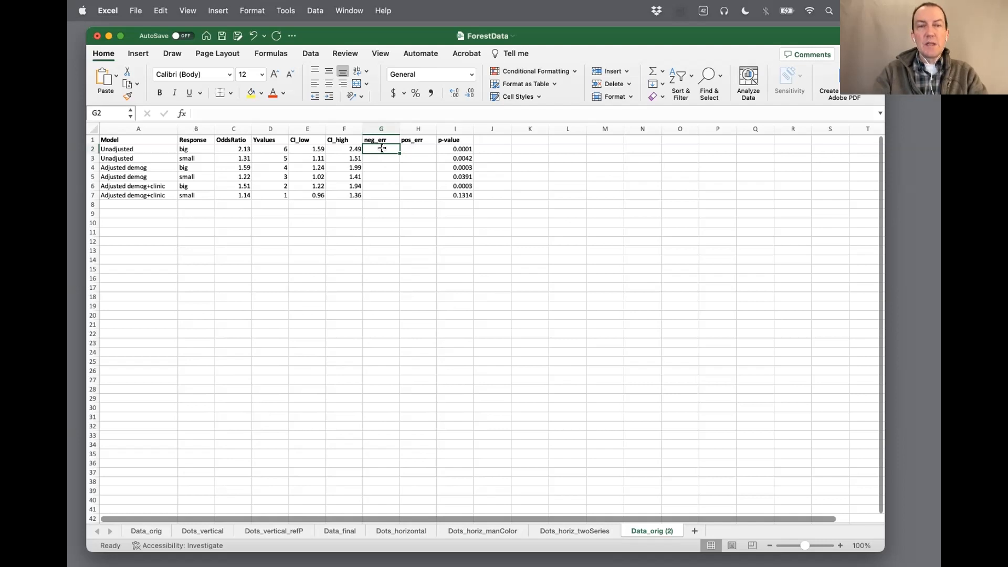
Enter the formula =C2-E2 in G2 to calculate the first negative error from OddsRatio and CI_low
text(=)
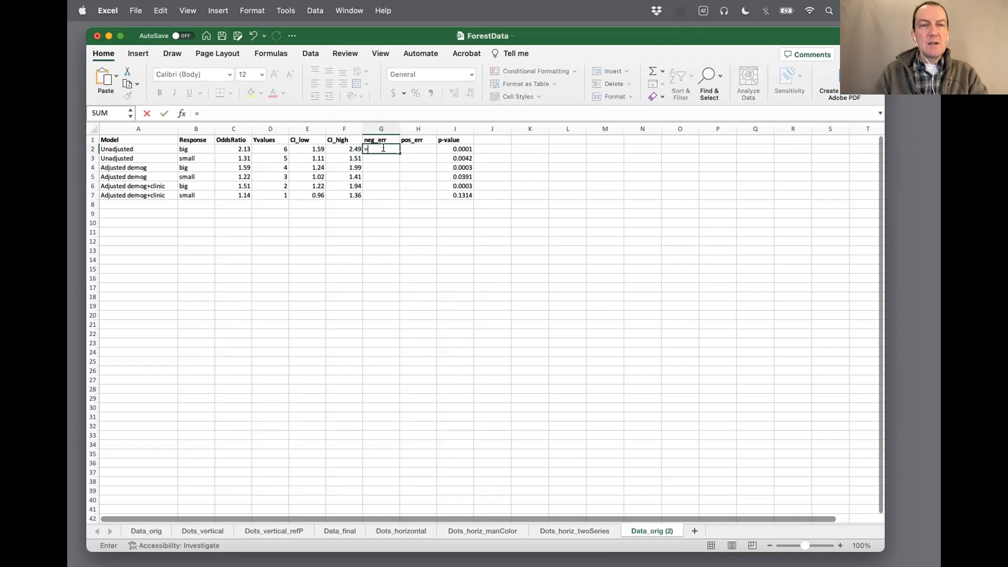
click(231, 147)
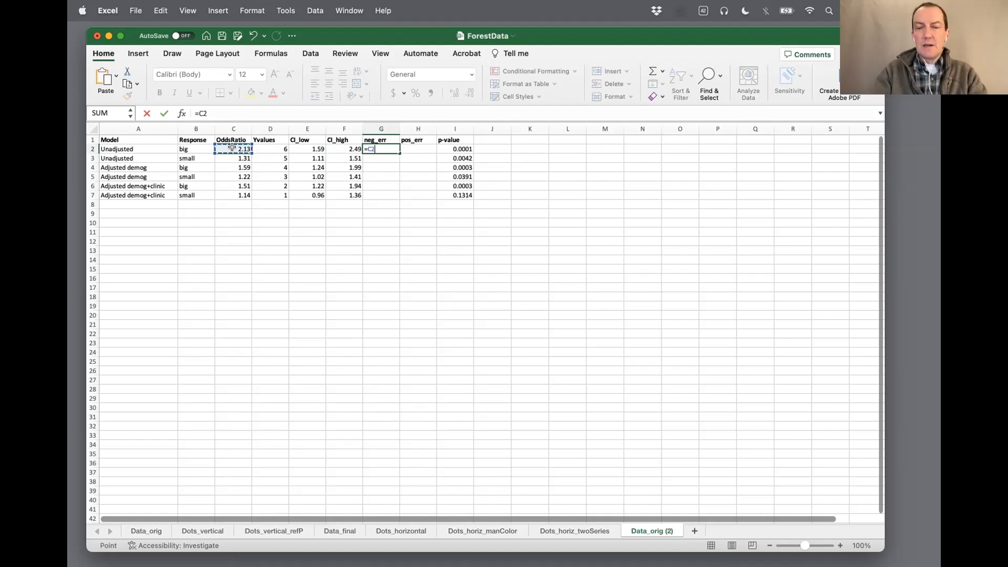
text(-)
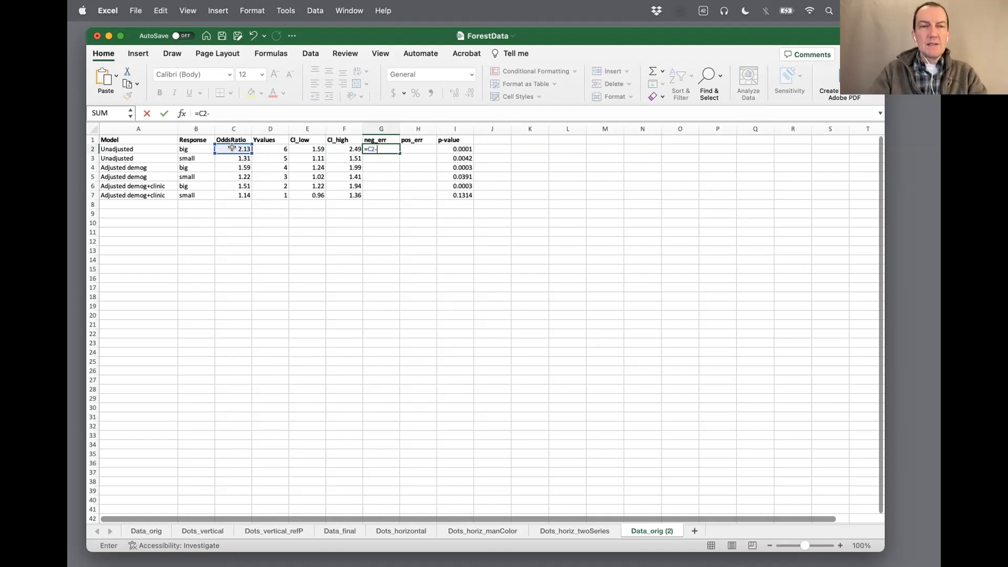
click(303, 147)
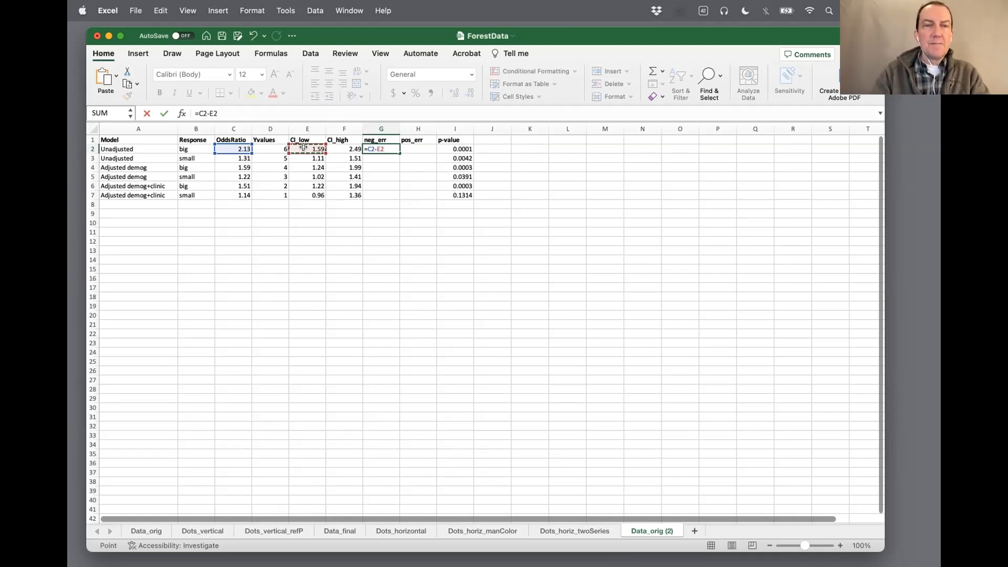
key(Return)
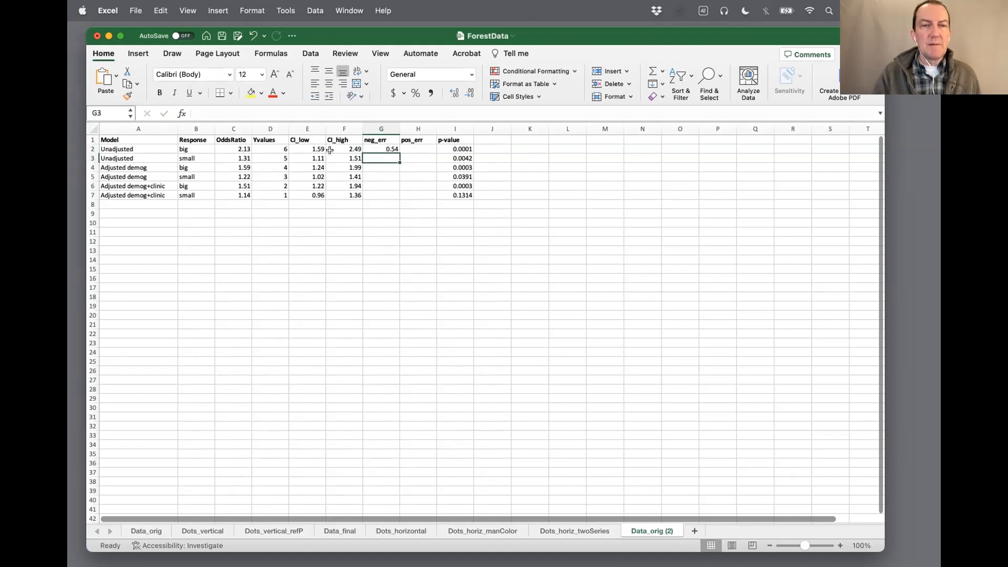
Enter the formula =F2-C2 in H2 to calculate the first positive error from CI_high and OddsRatio
click(420, 149)
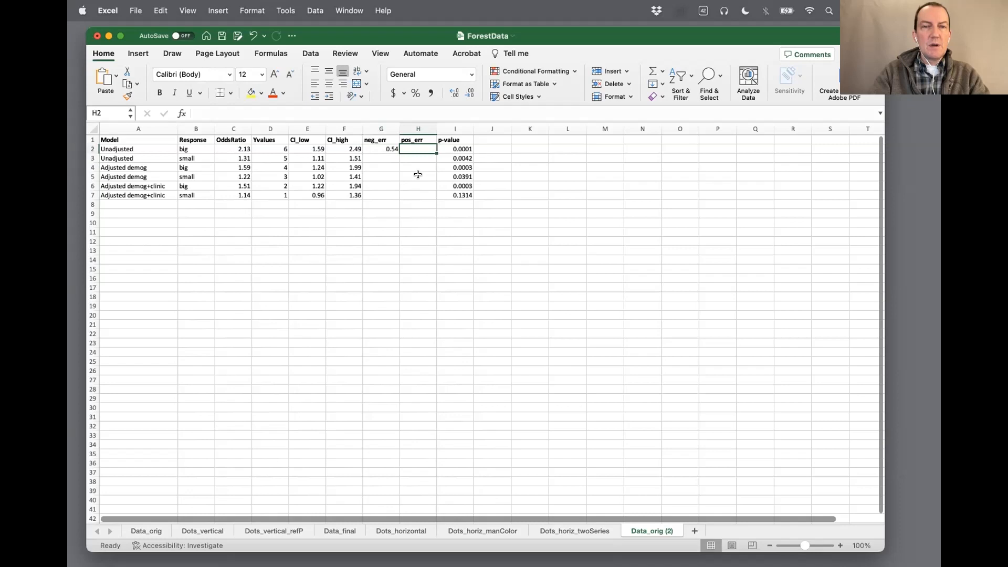
text(=)
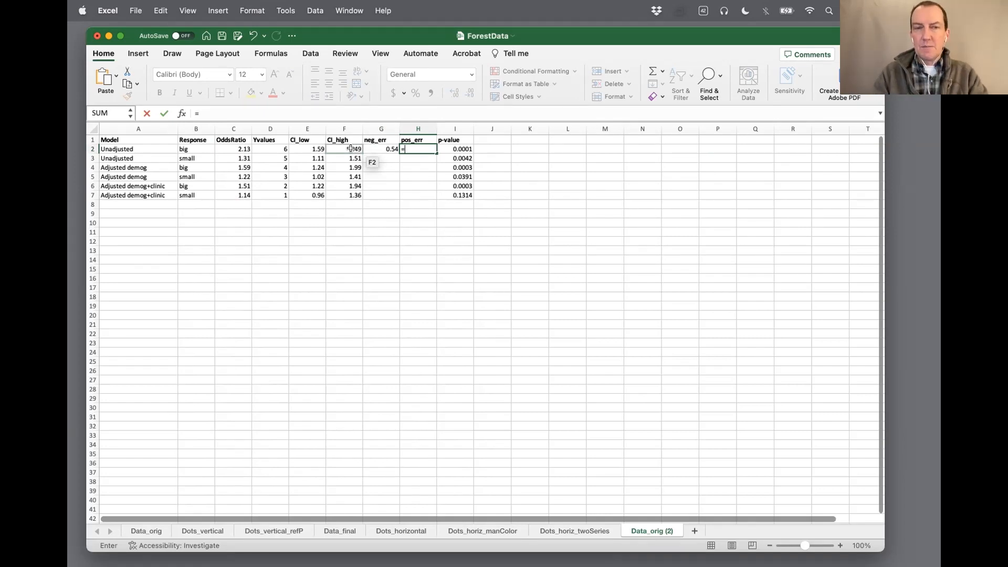
click(351, 148)
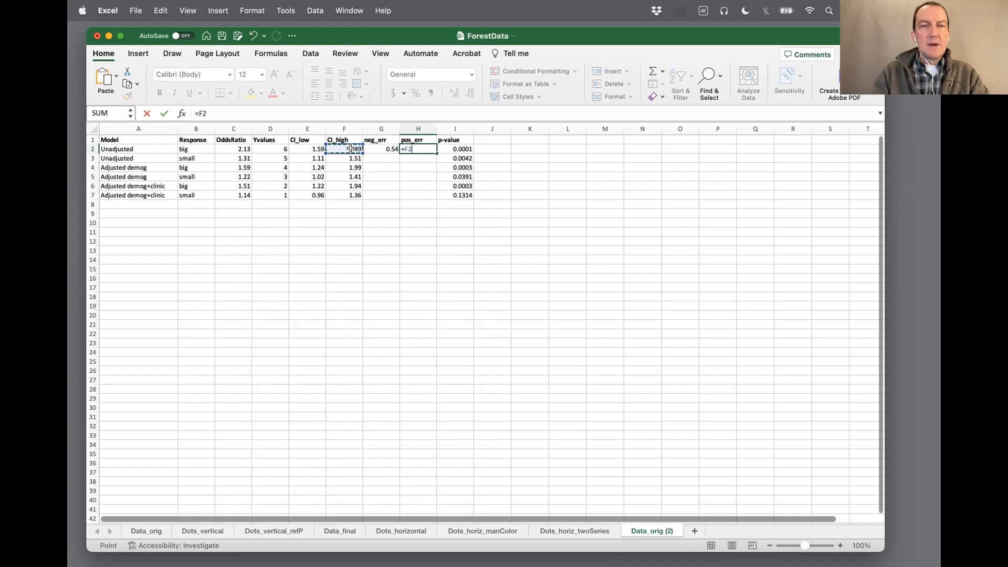
text(-)
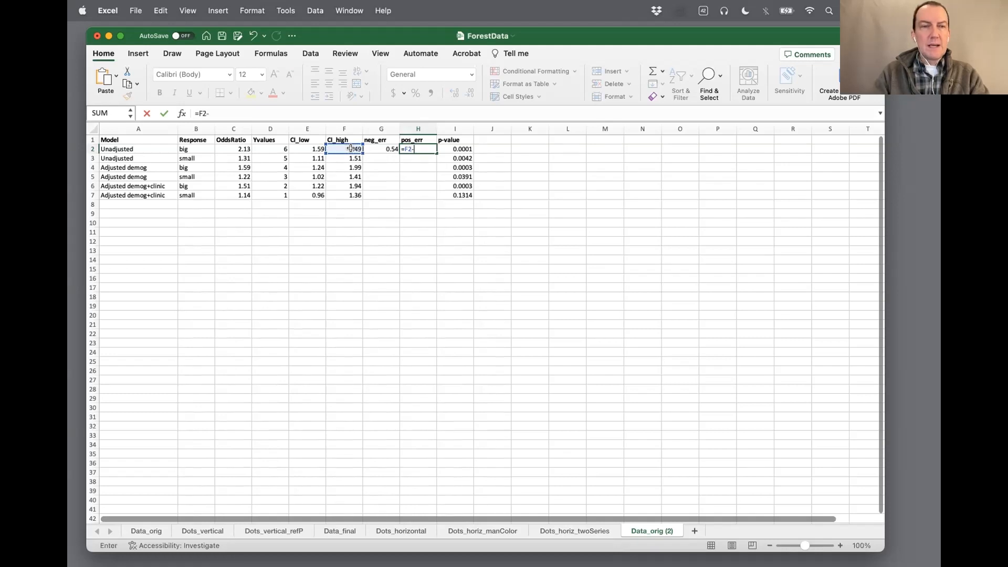
click(236, 148)
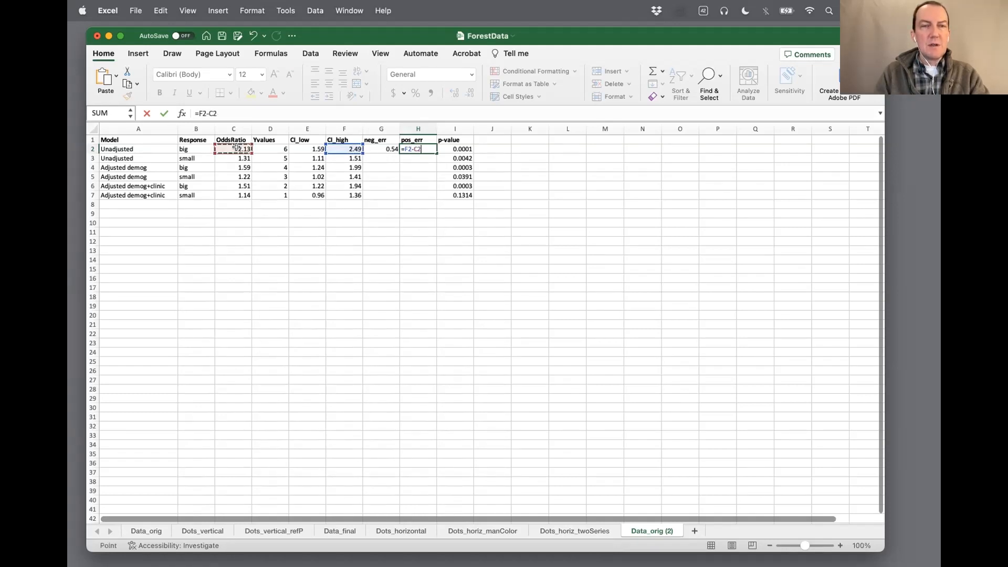
key(Return)
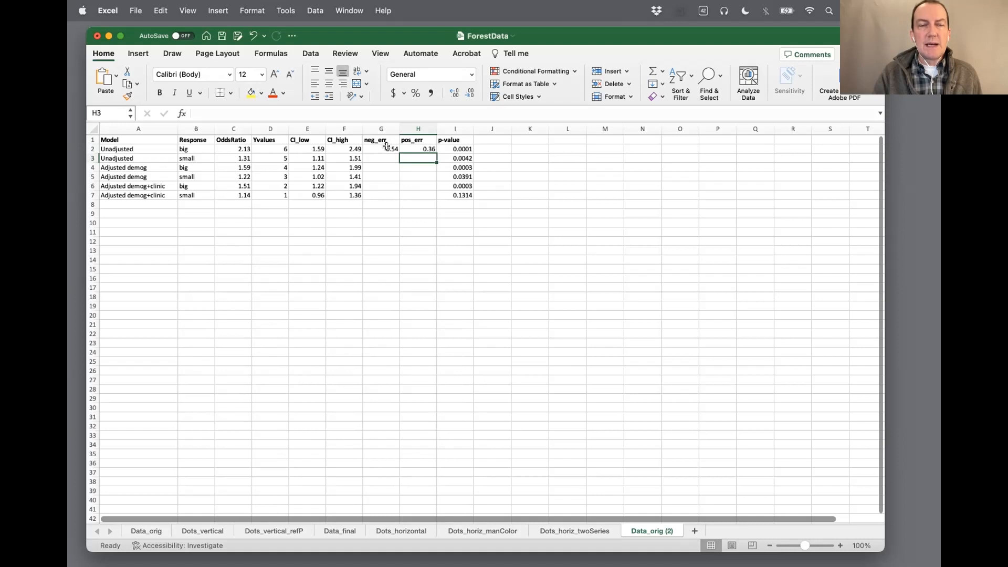
Fill the neg_err and pos_err formulas from G2:H2 down through row 7
drag(386, 147, 429, 148)
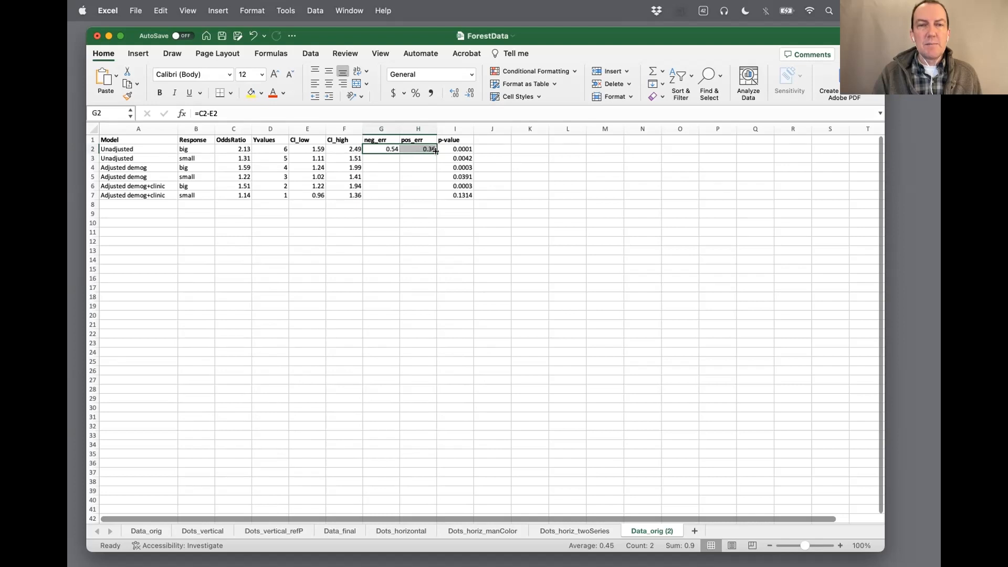
drag(436, 150, 438, 200)
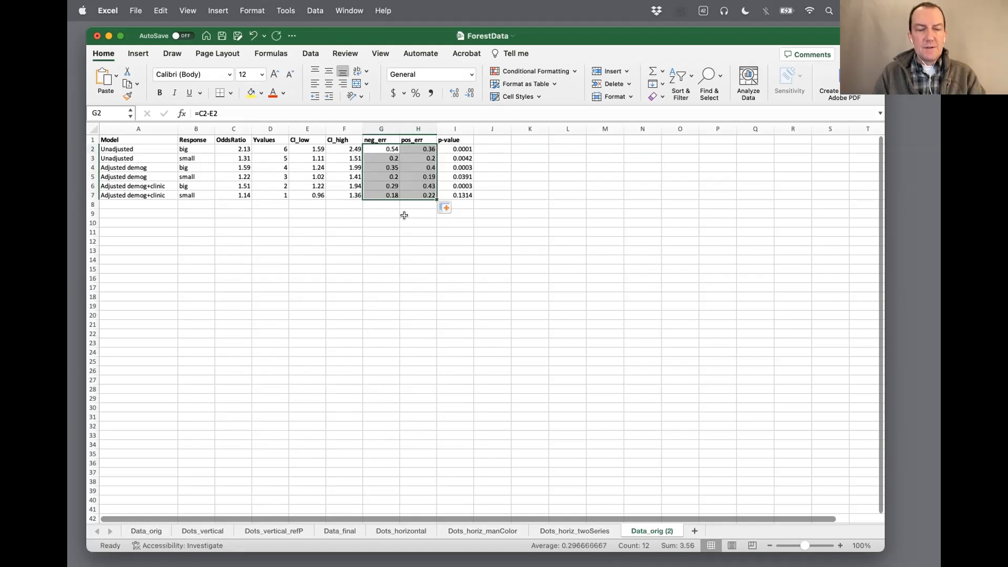
key(super+z)
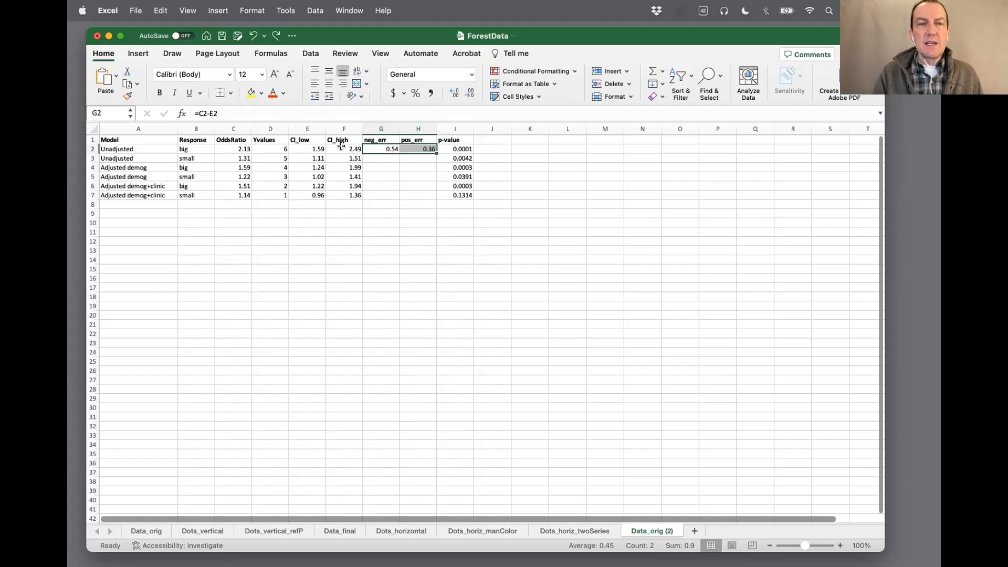
double_click(435, 151)
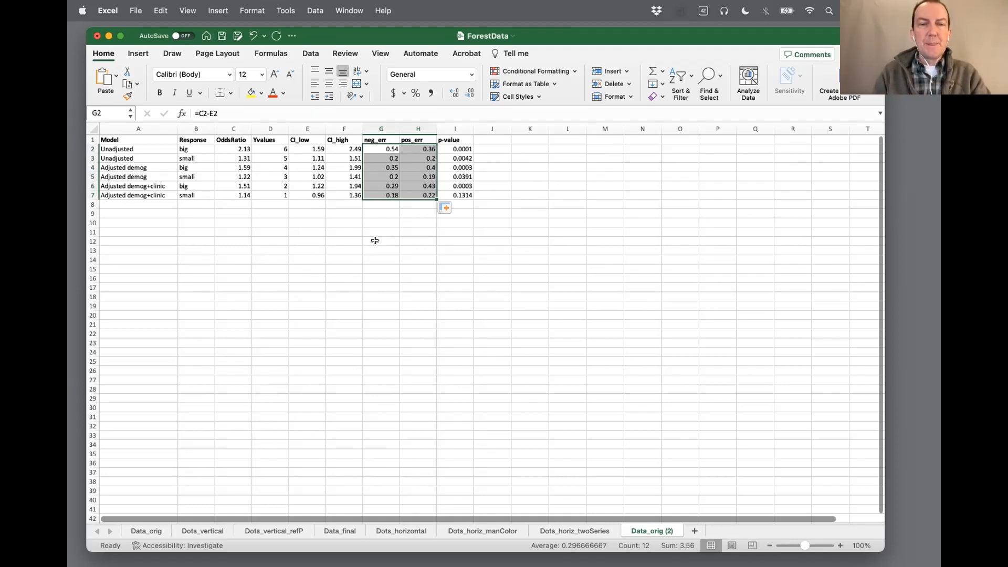
Check the filled formula in the last neg_err cell, G7
click(374, 240)
click(390, 196)
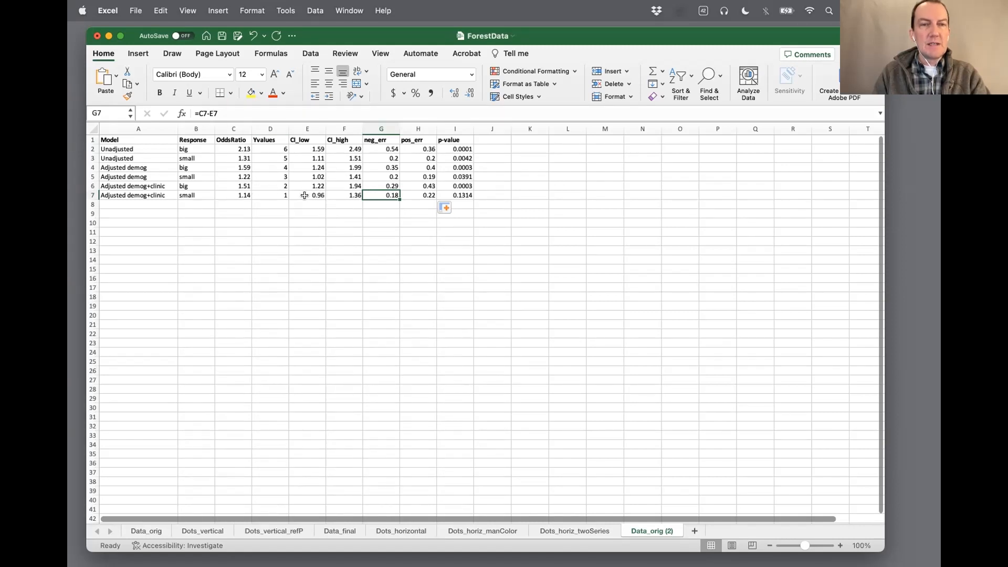
click(368, 219)
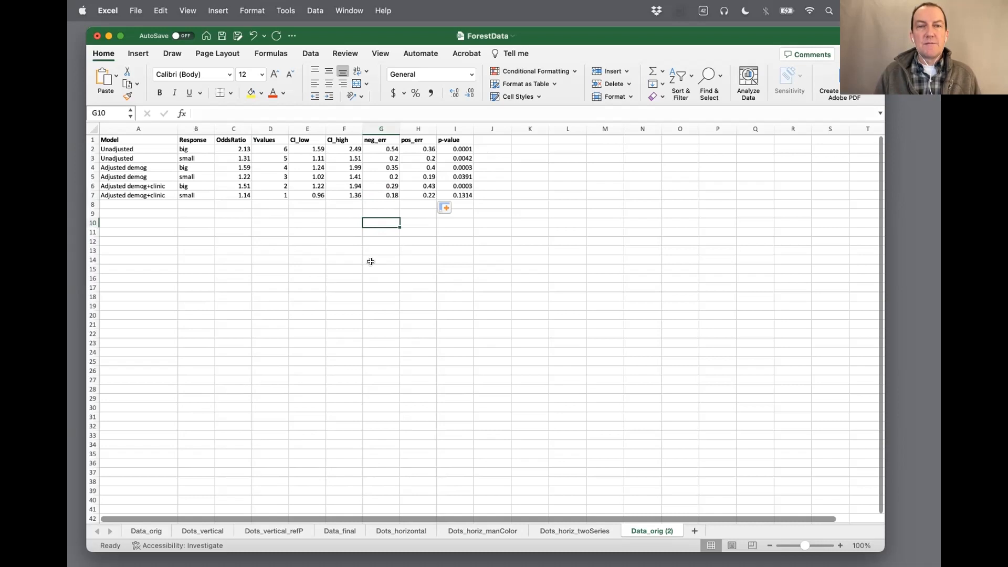
click(343, 211)
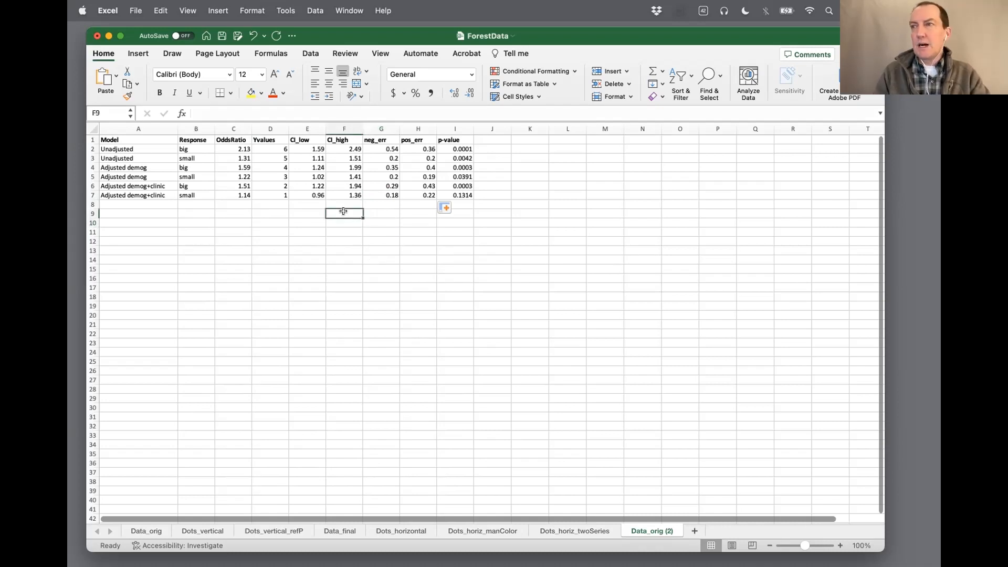
click(302, 213)
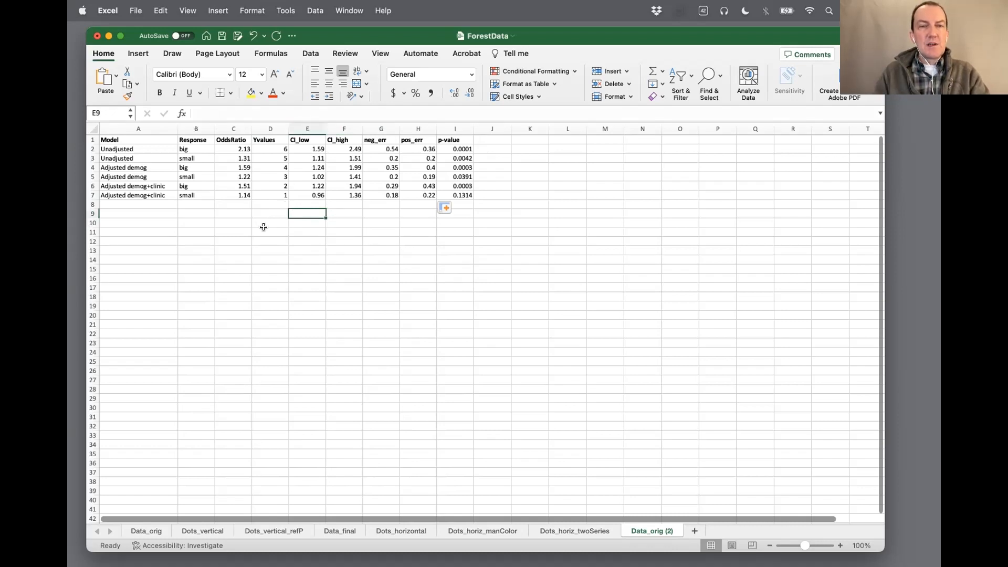
Insert a markers-only scatter chart from the OddsRatio and Yvalues data in C1:D7
click(138, 53)
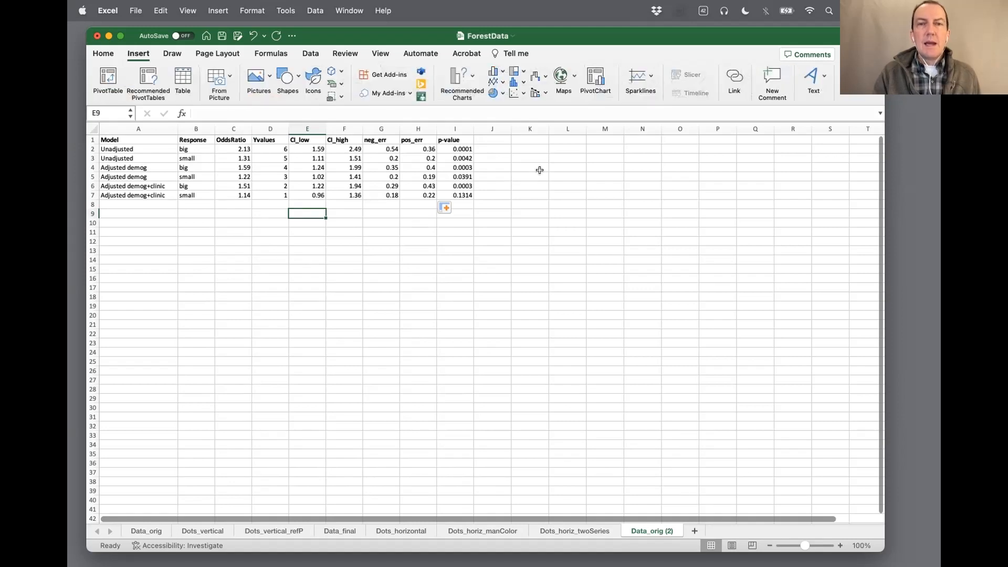
click(520, 93)
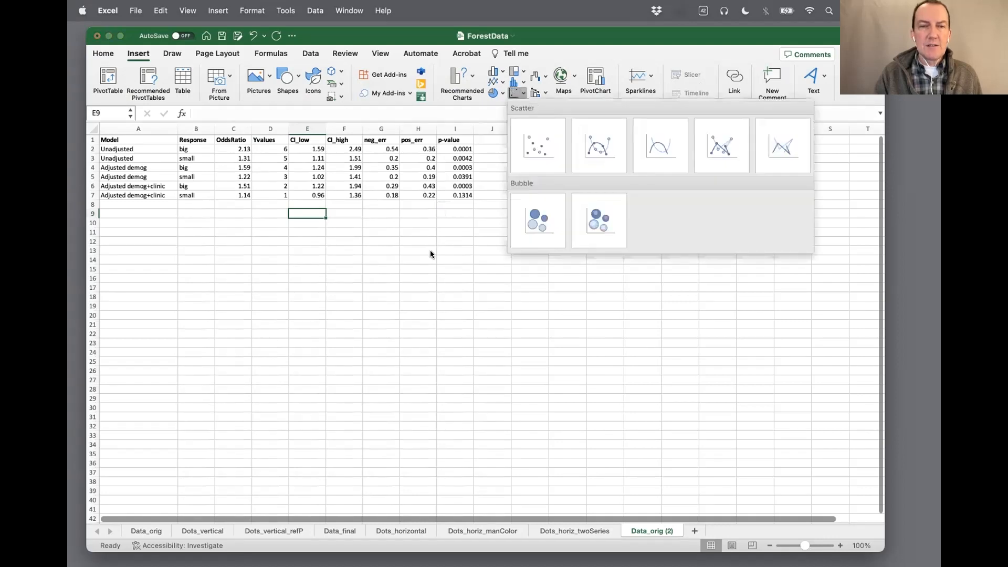
click(356, 221)
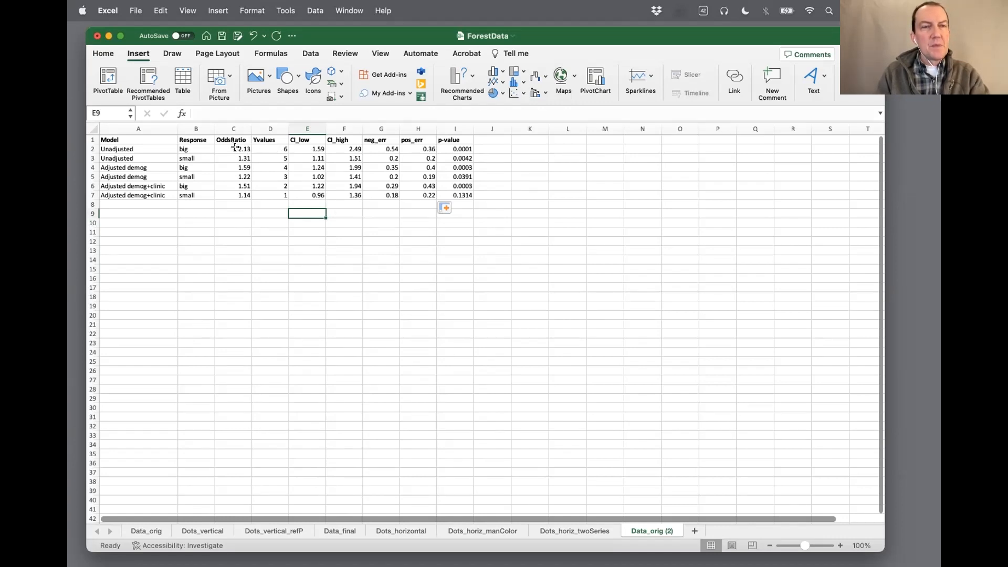
drag(230, 139, 269, 190)
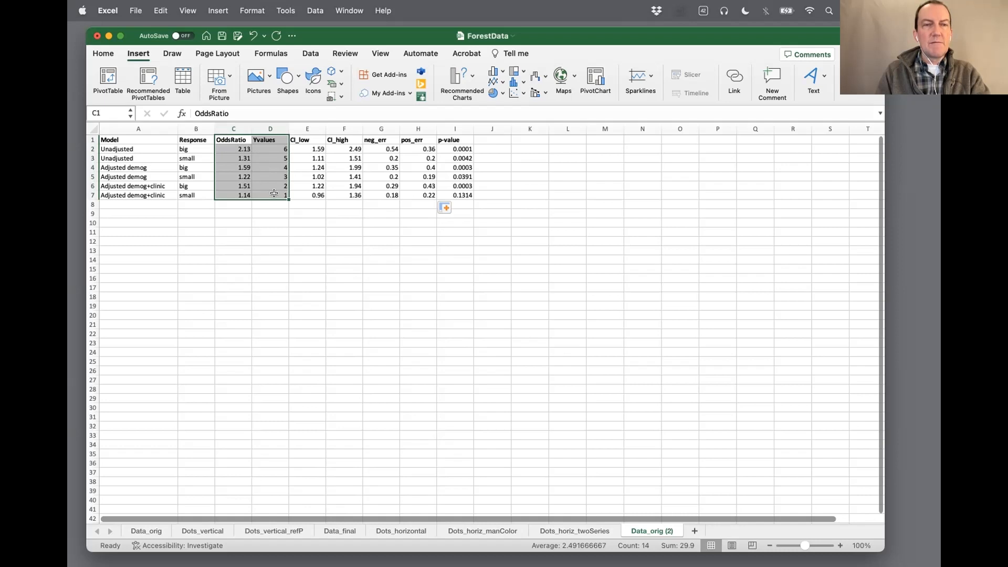
click(523, 94)
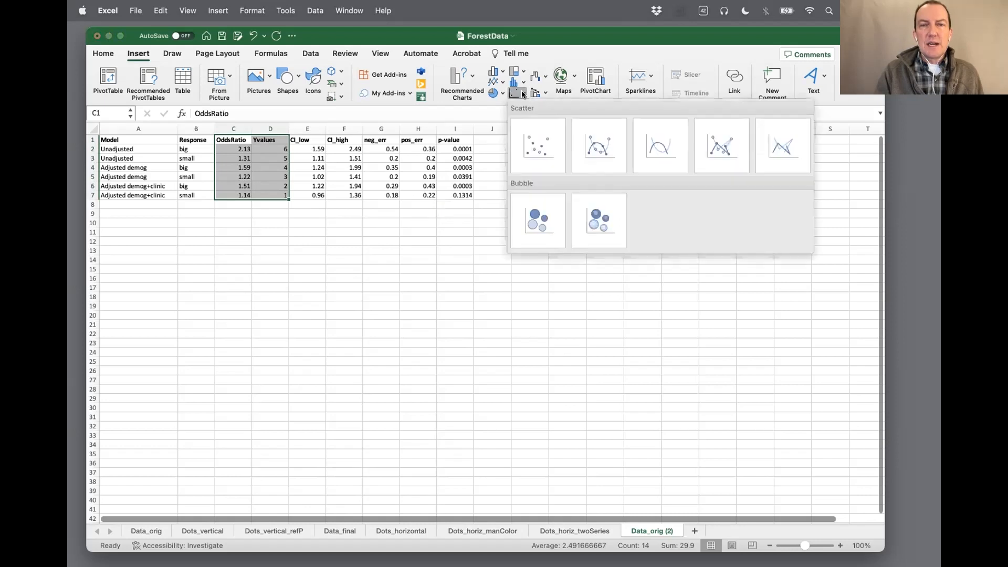
click(541, 146)
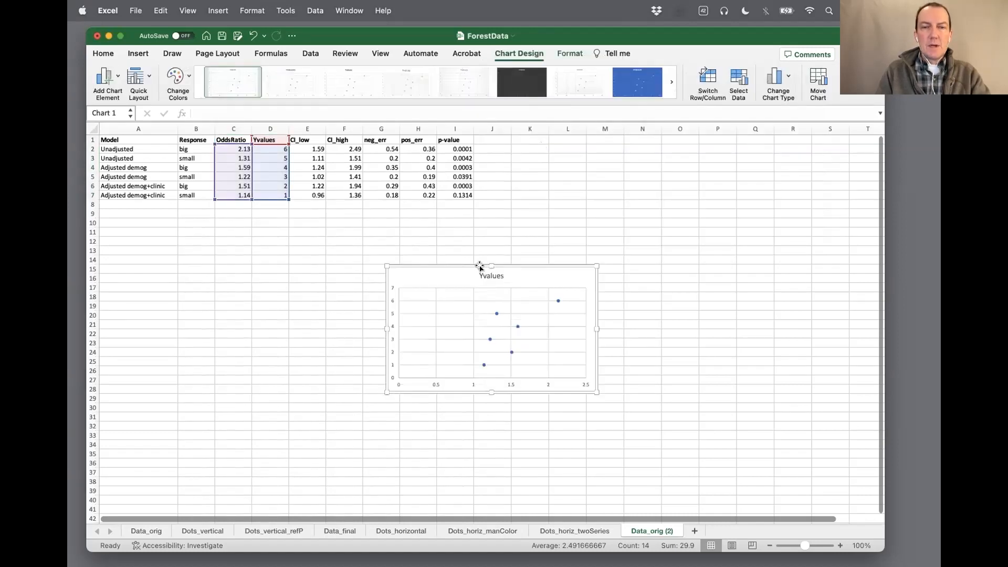
Enlarge the scatter chart to a roughly square shape and place it below the data table
drag(492, 262, 491, 223)
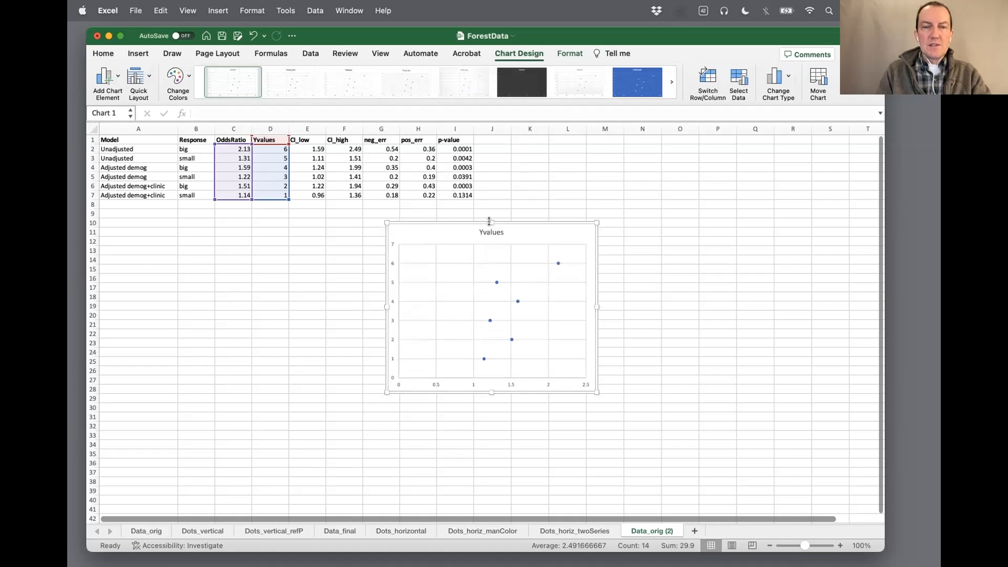
drag(597, 392, 640, 455)
drag(558, 220, 475, 220)
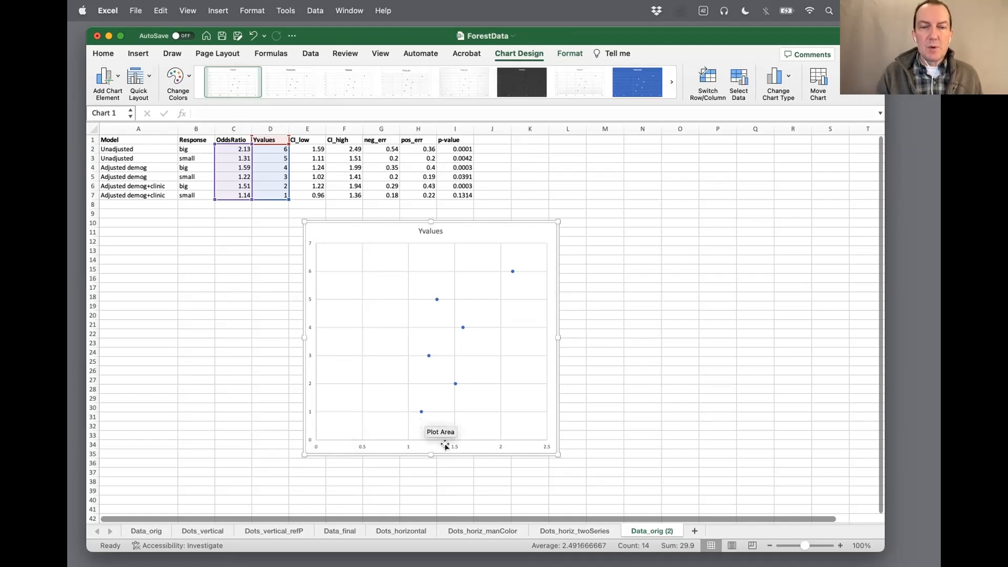
Delete the Yvalues title from the scatter chart
click(431, 231)
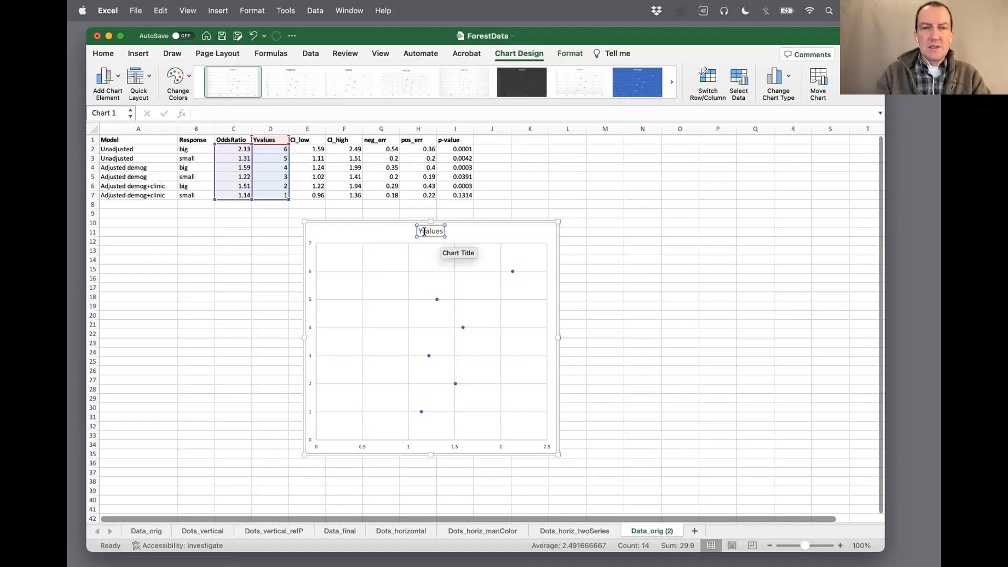
key(BackSpace)
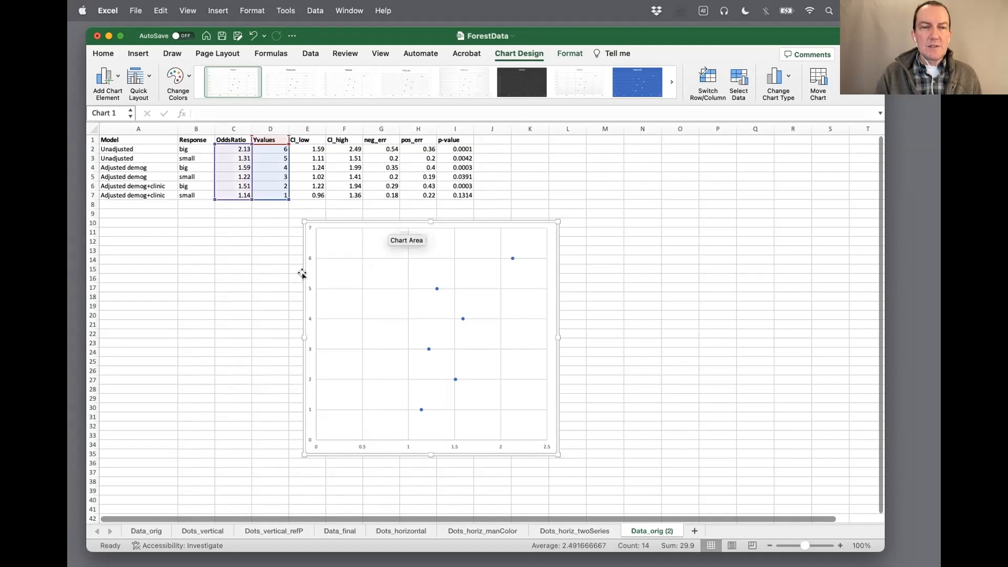
click(269, 277)
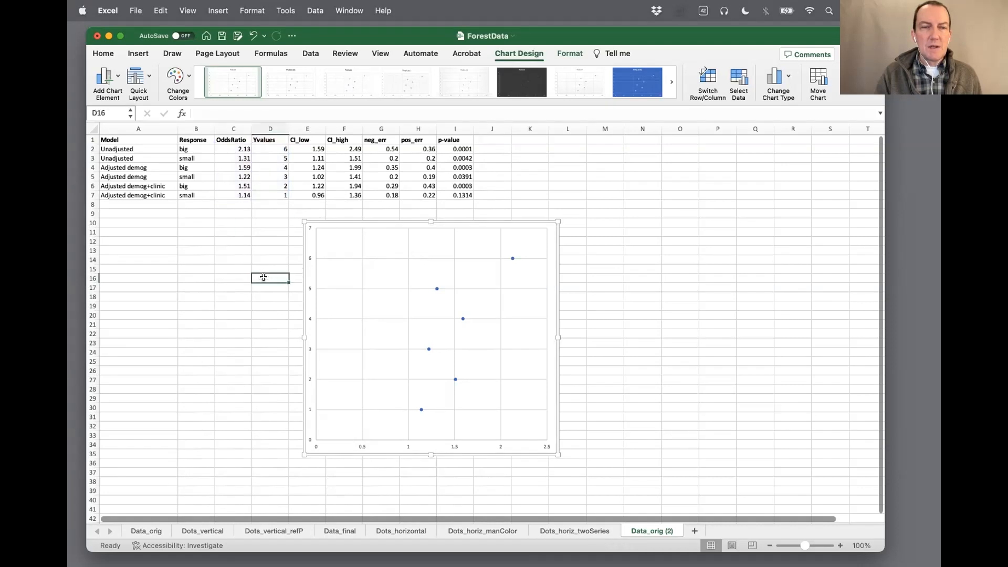
Increase the font size of all text in the scatter chart to 14
click(302, 278)
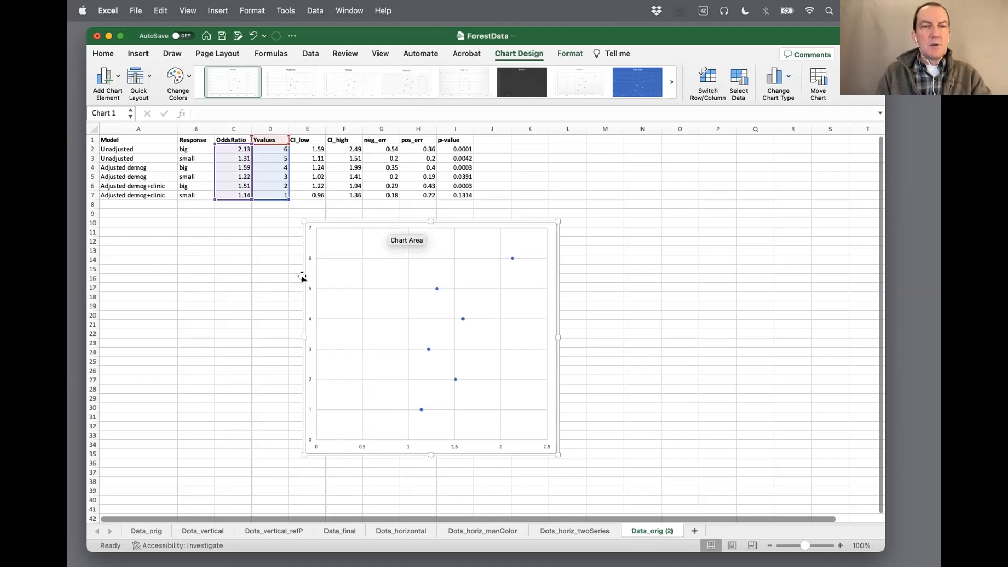
click(104, 54)
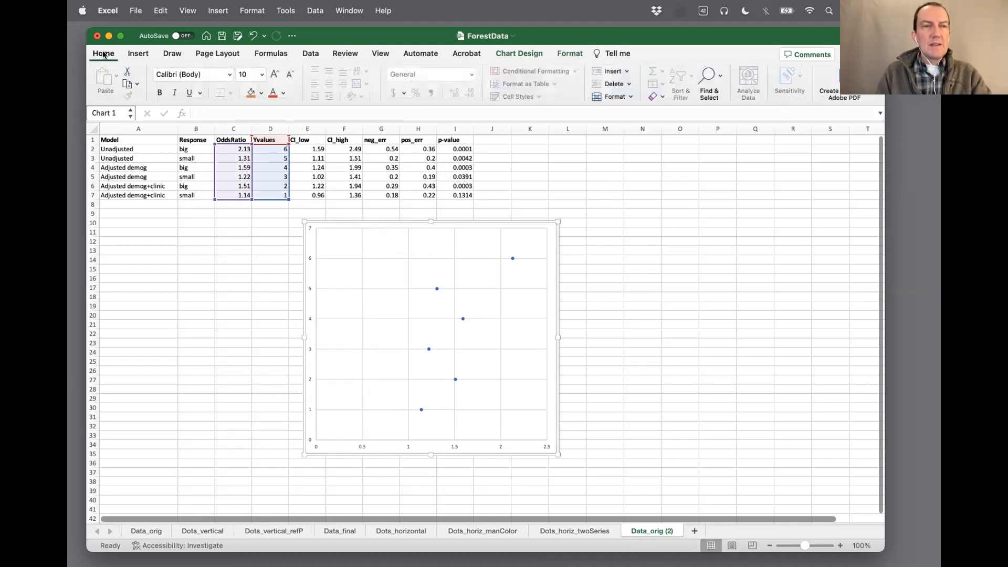
click(274, 75)
click(273, 75)
click(273, 75)
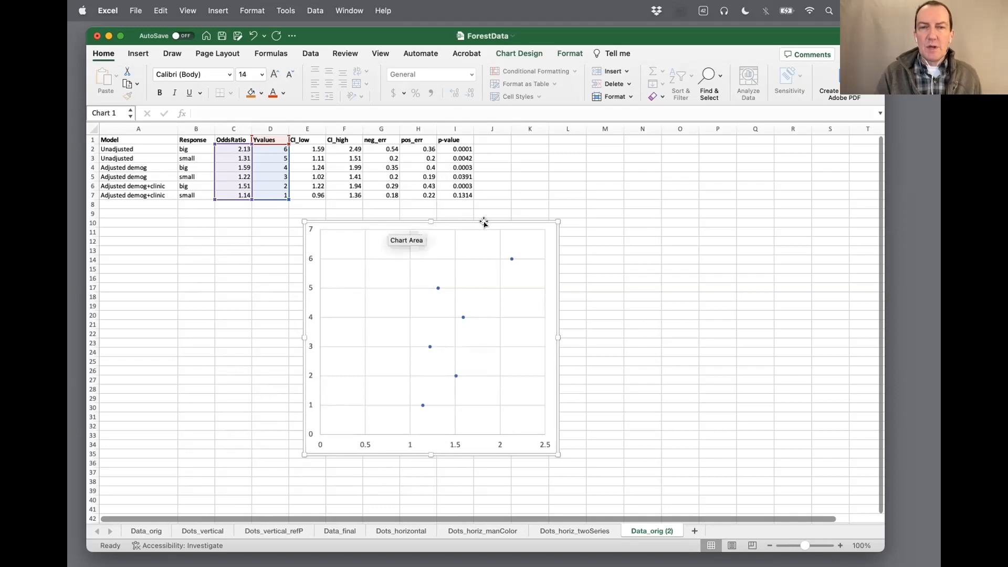
Widen the workbook window and reposition the chart below the table with its upper edge at row 11
drag(484, 220, 514, 219)
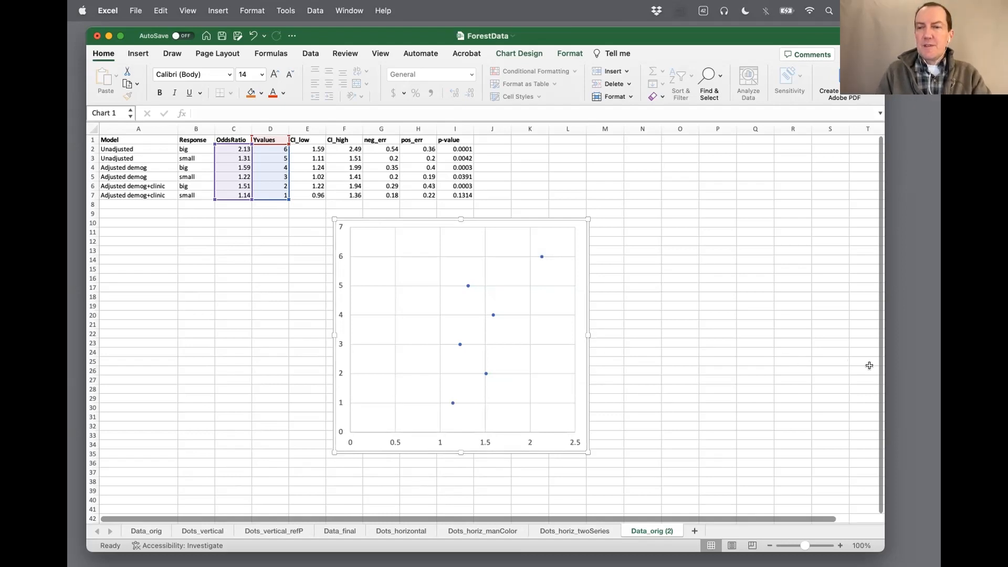
drag(885, 372, 933, 372)
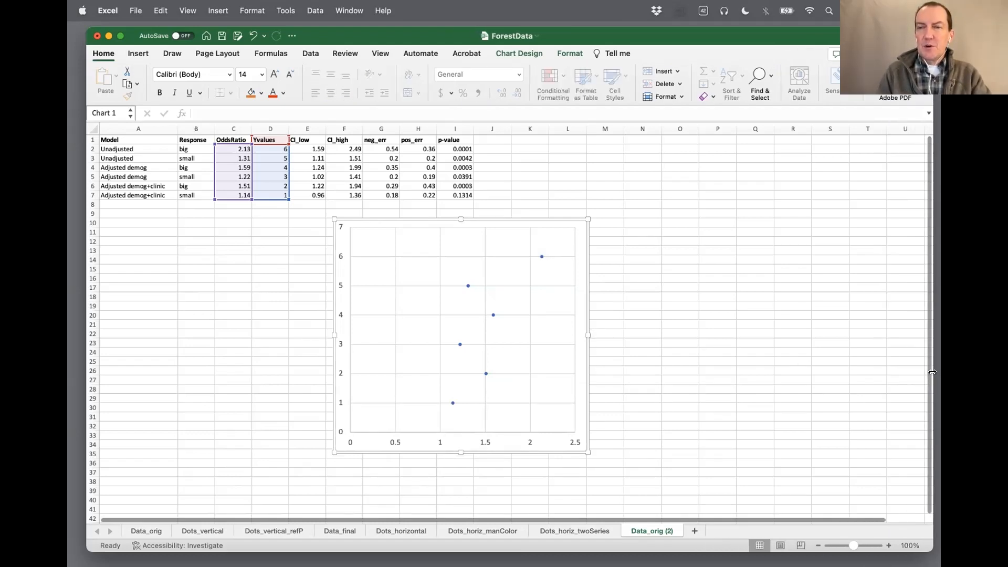
drag(525, 216, 508, 232)
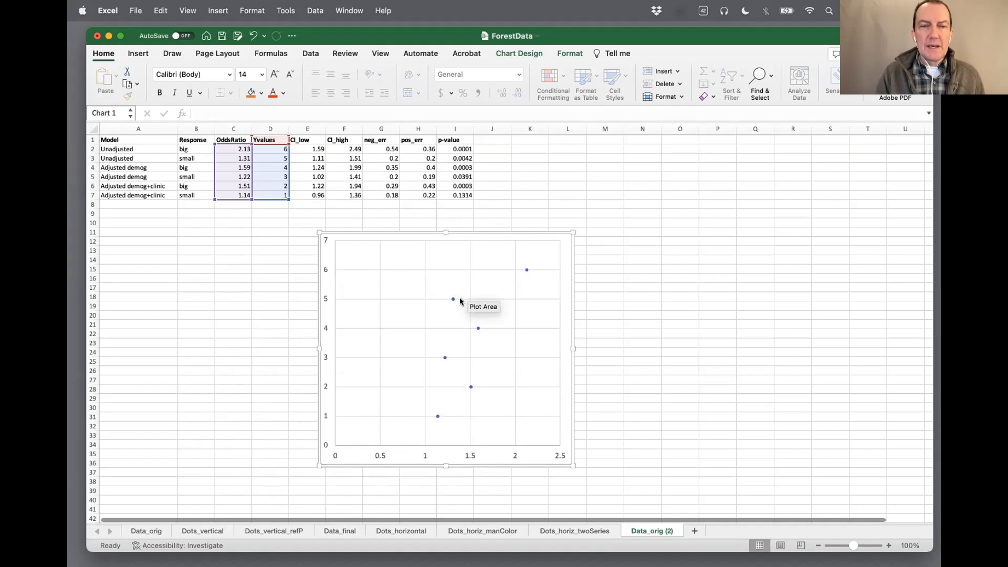
Remove the border line from the markers of the scatter chart's data series
mouse_move(451, 300)
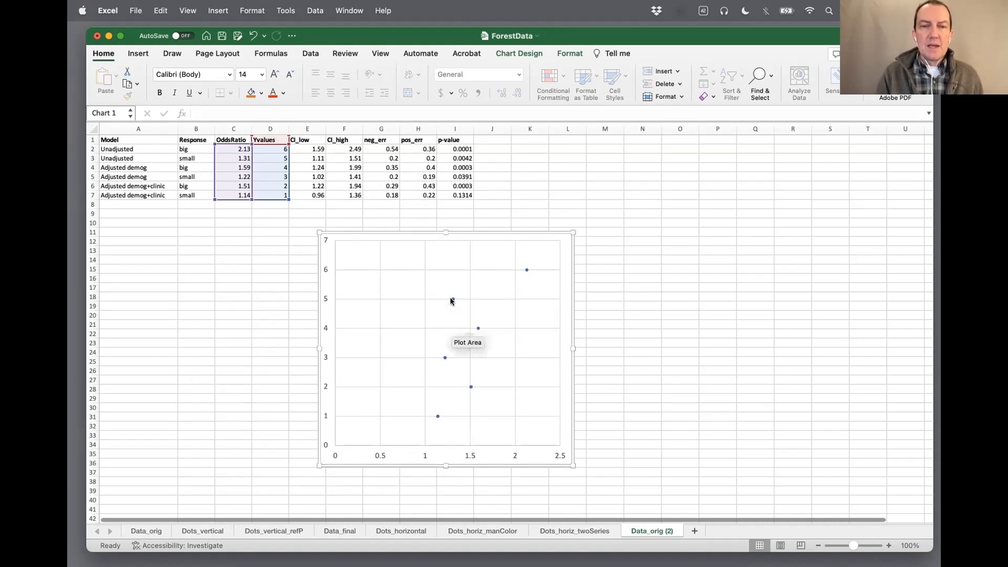
click(451, 300)
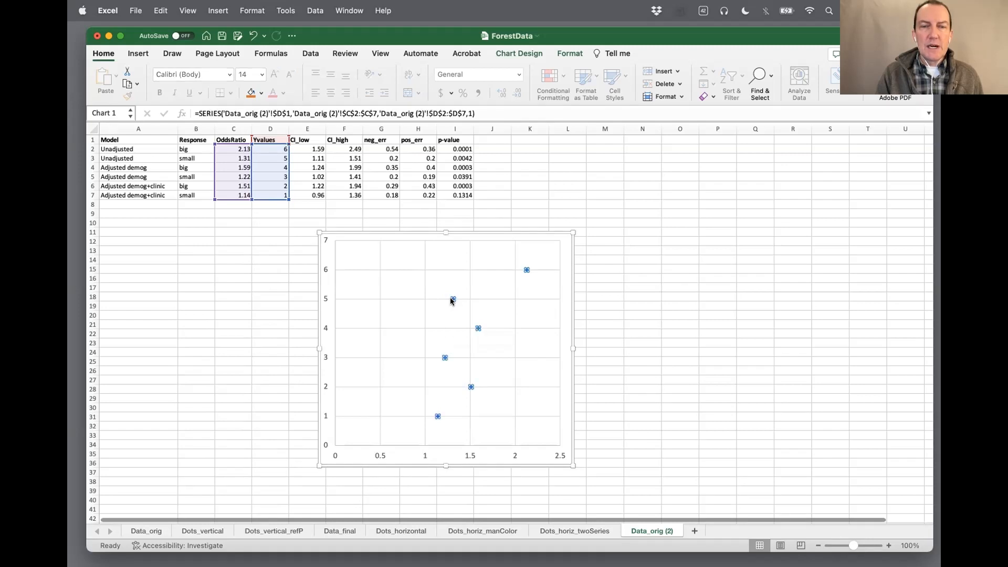
right_click(451, 300)
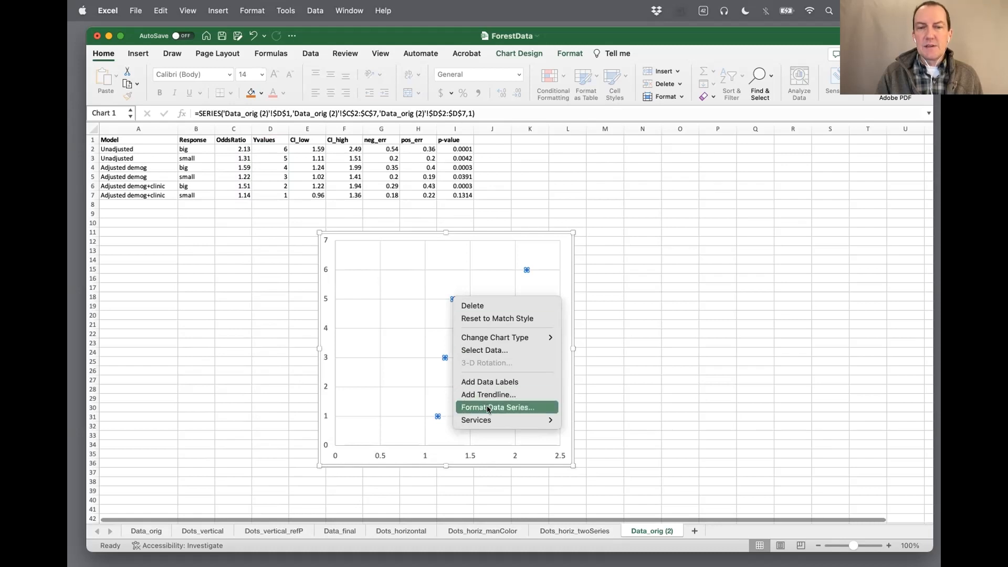
click(536, 408)
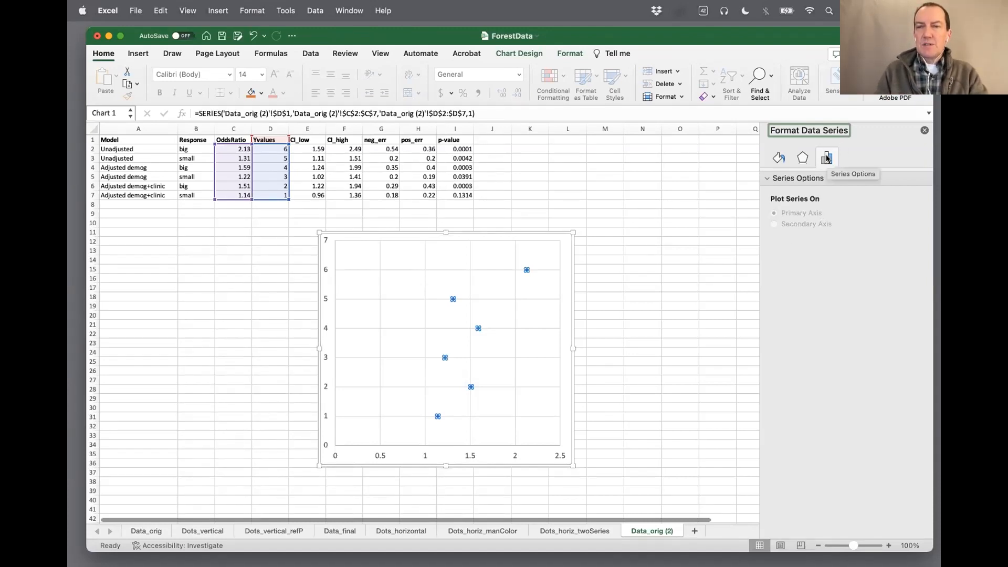
click(777, 158)
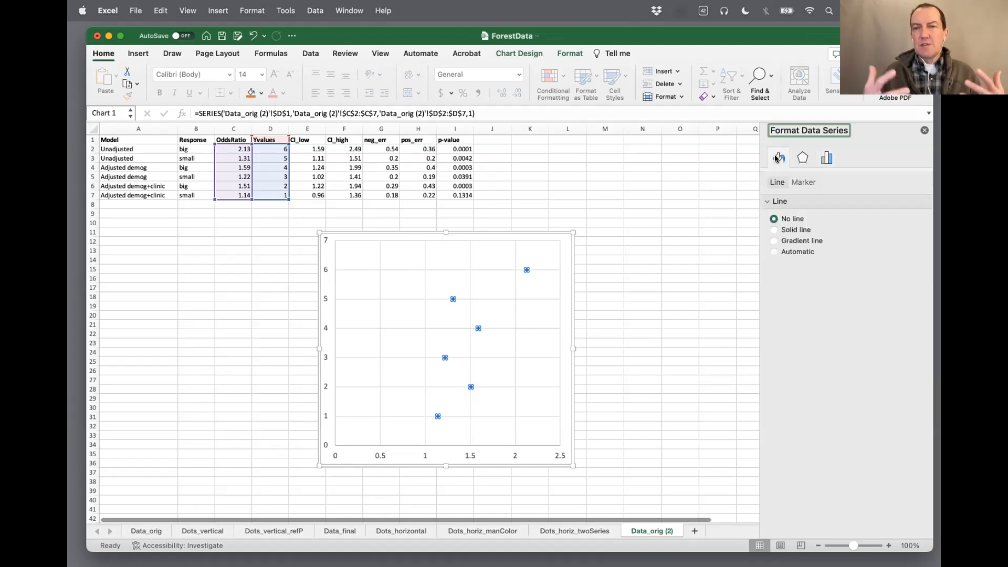
click(797, 182)
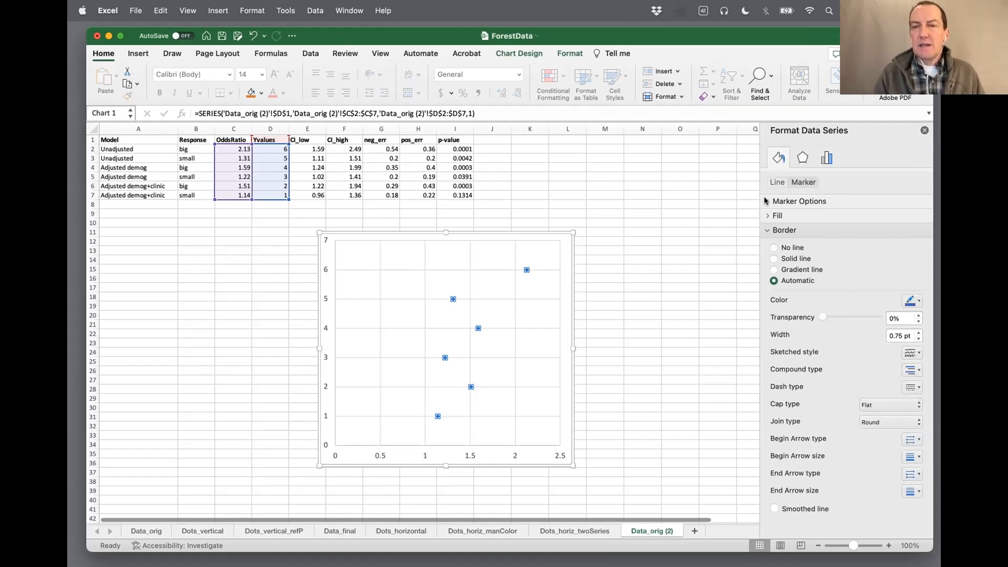
click(773, 248)
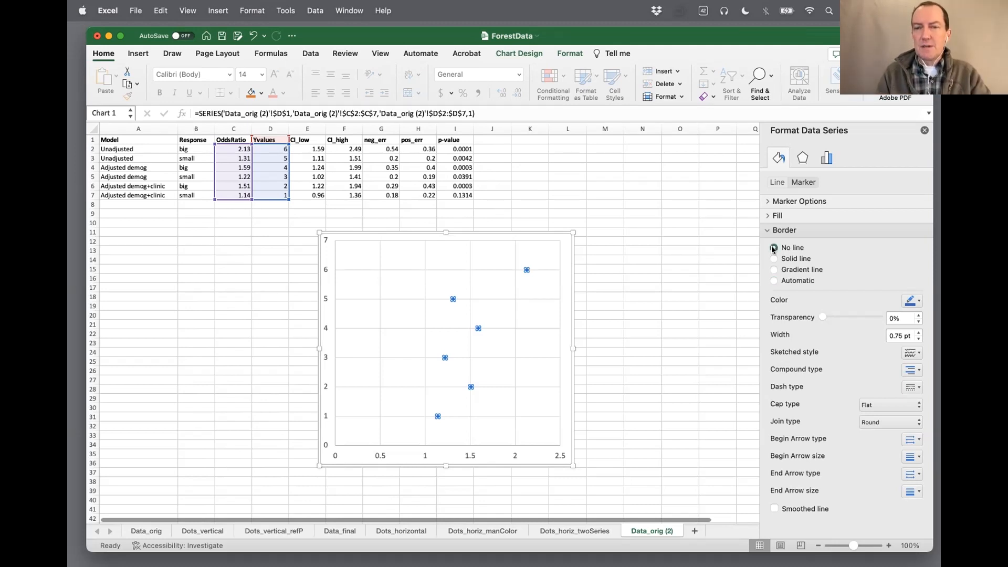
Set the data series markers to the built-in circle type at size 10
click(766, 203)
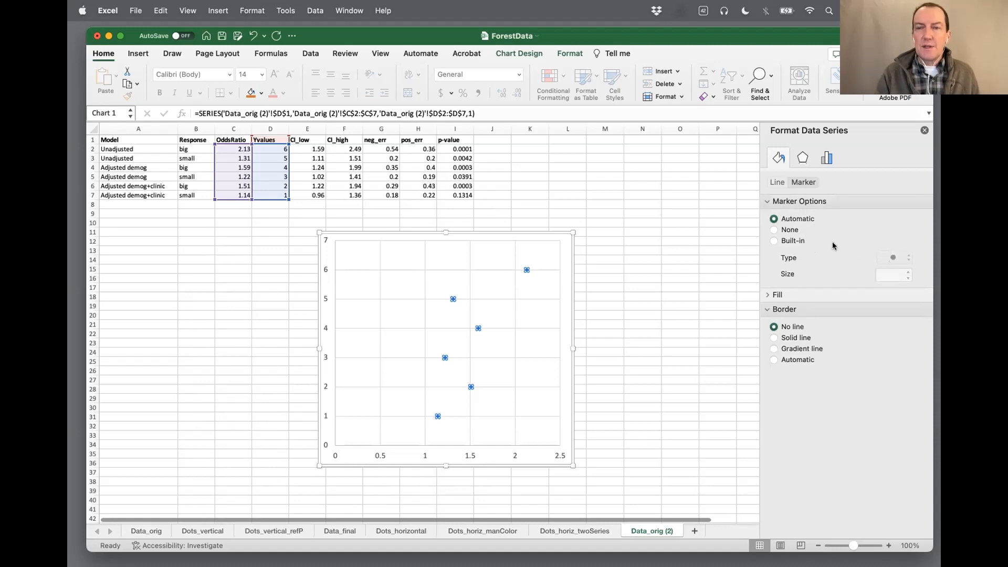
click(773, 241)
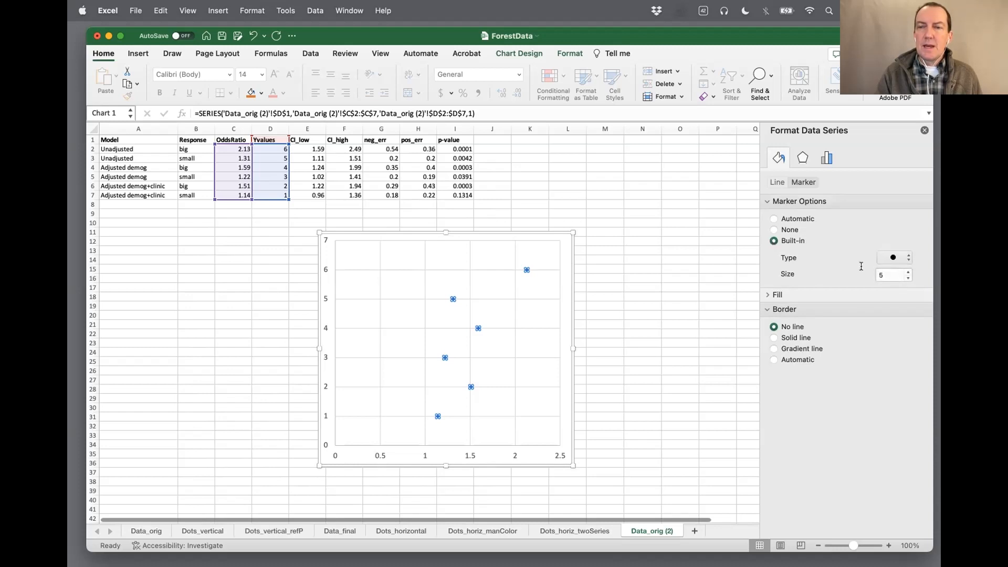
click(906, 271)
click(906, 271)
click(906, 271)
click(906, 272)
click(906, 272)
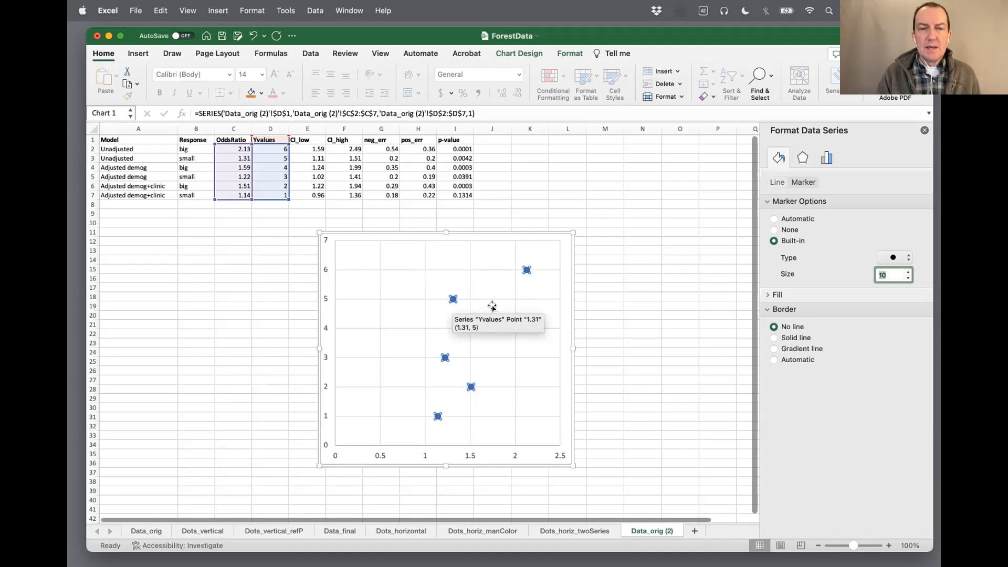
Fill the data series markers with the theme color Orange, Accent 2
click(766, 295)
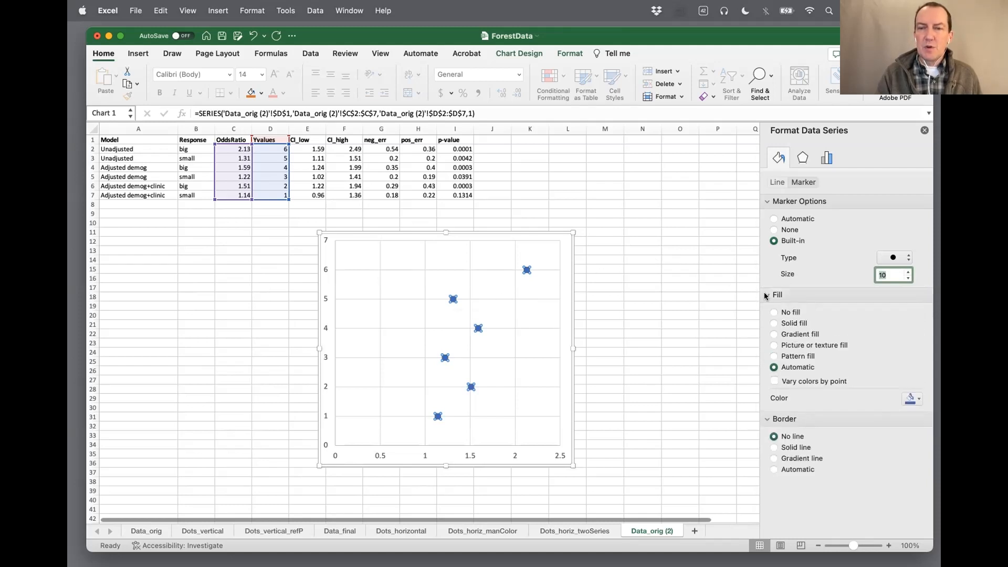
click(917, 401)
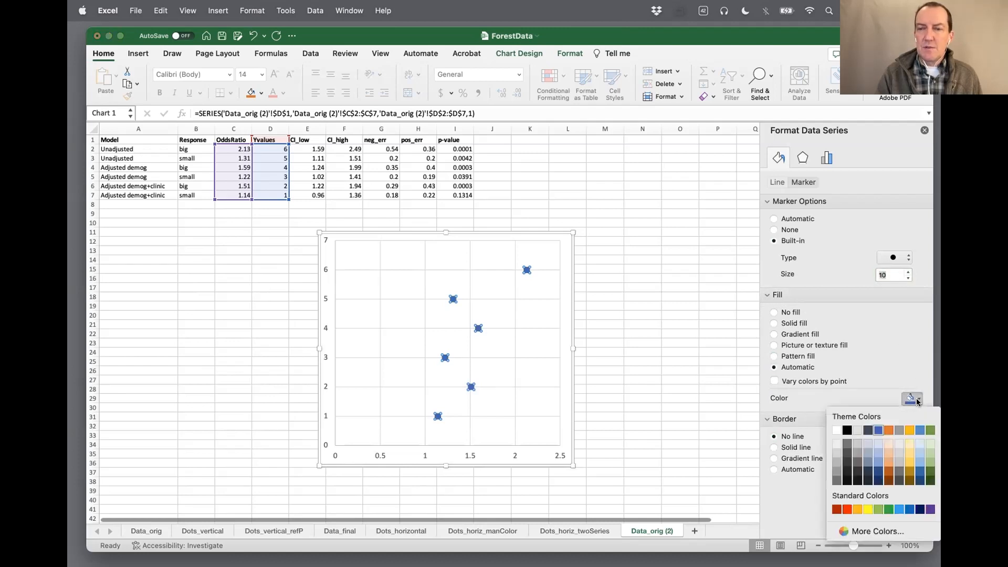
click(888, 430)
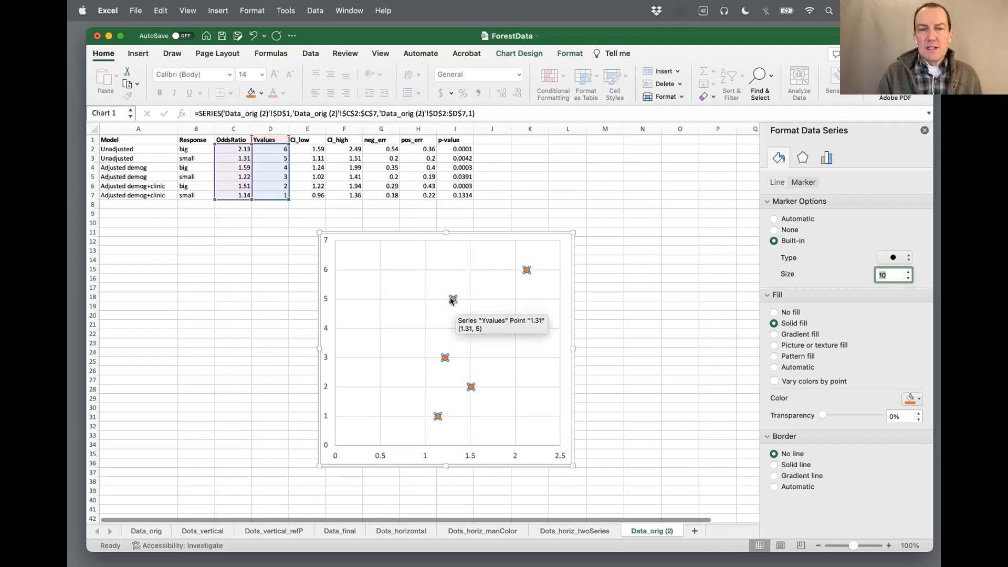
Add error bars to the orange data series, opening their detailed formatting options
click(562, 315)
click(453, 299)
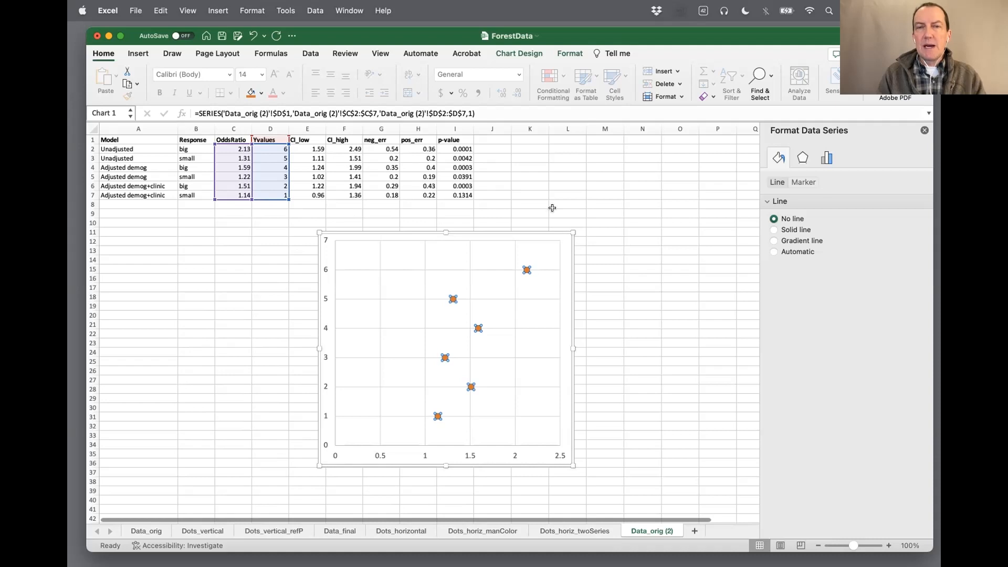
click(517, 54)
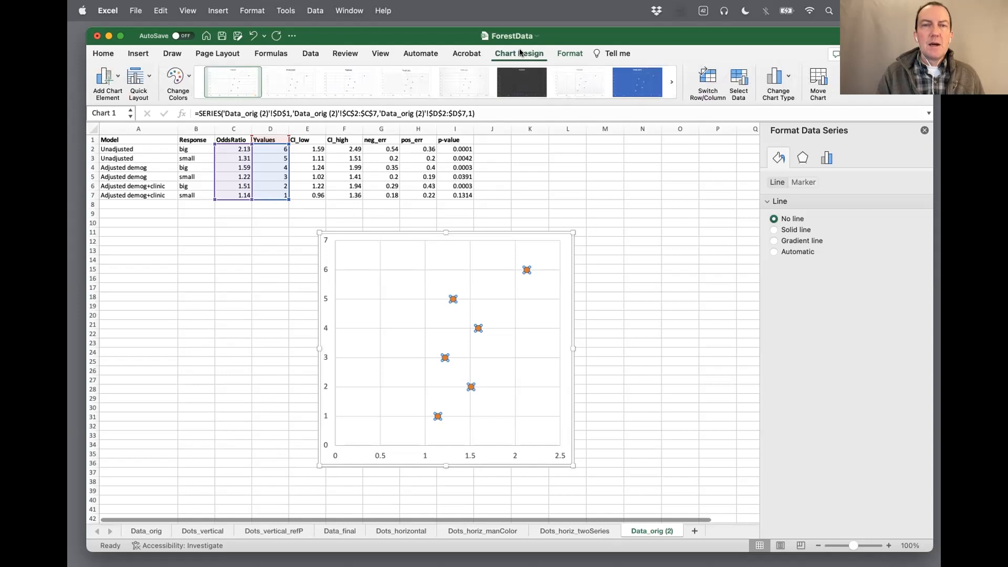
click(115, 76)
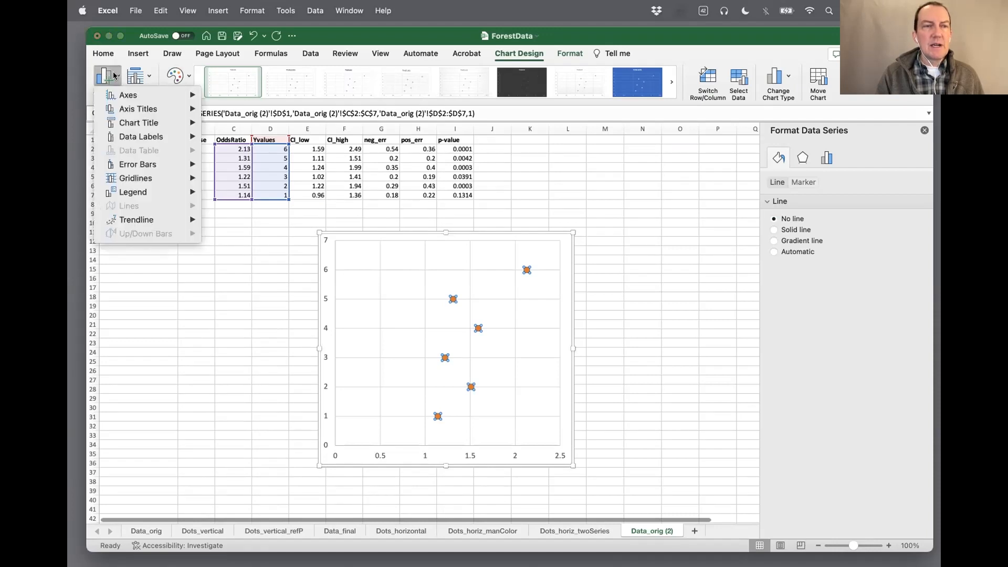
mouse_move(142, 165)
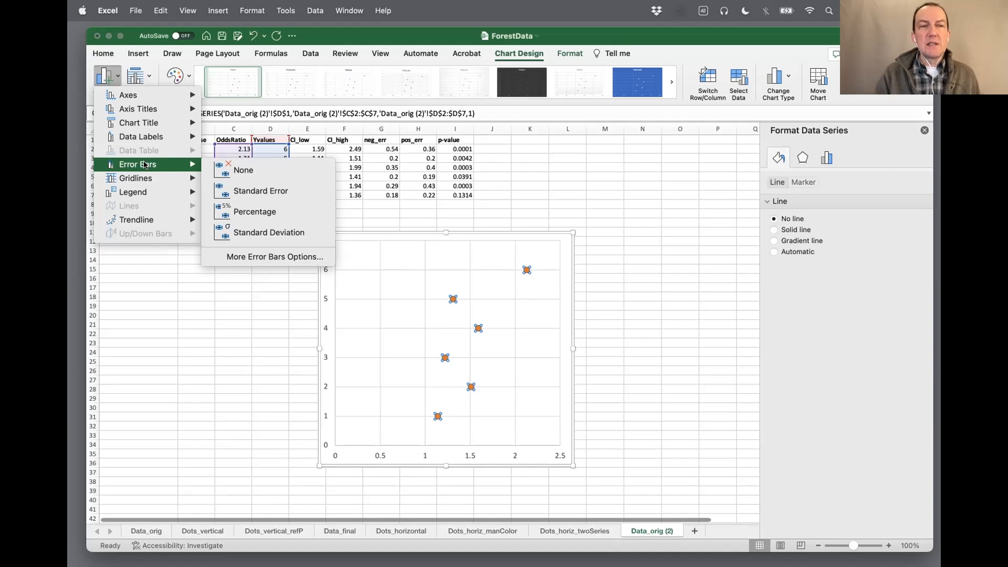
click(271, 258)
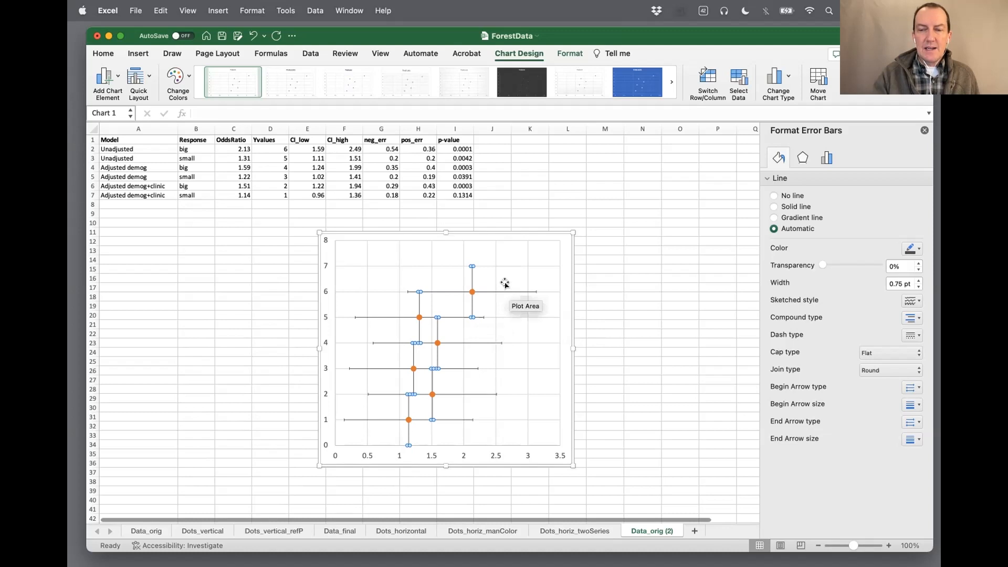
Delete the vertical error bars from the scatter chart, keeping the horizontal ones
key(Delete)
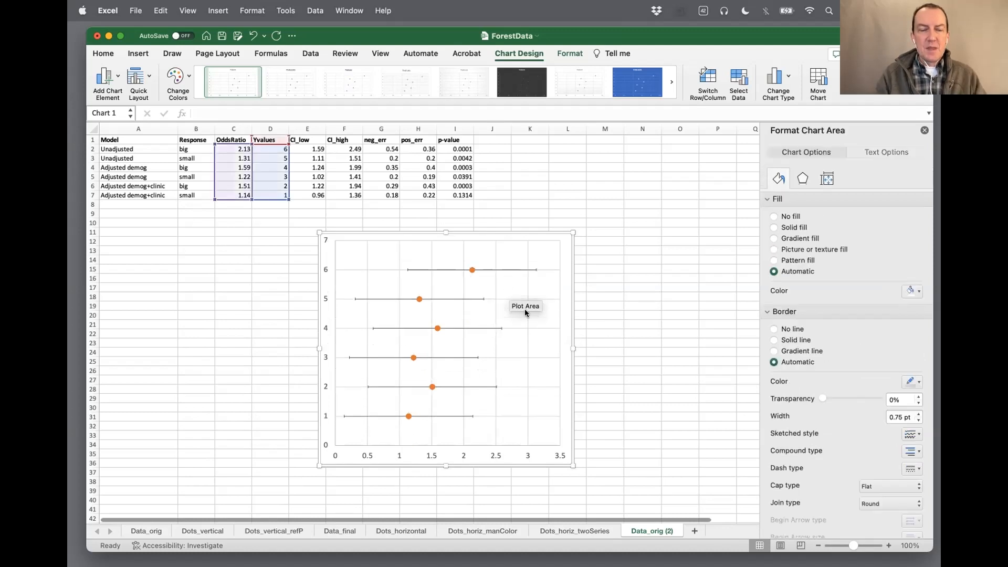
key(super+z)
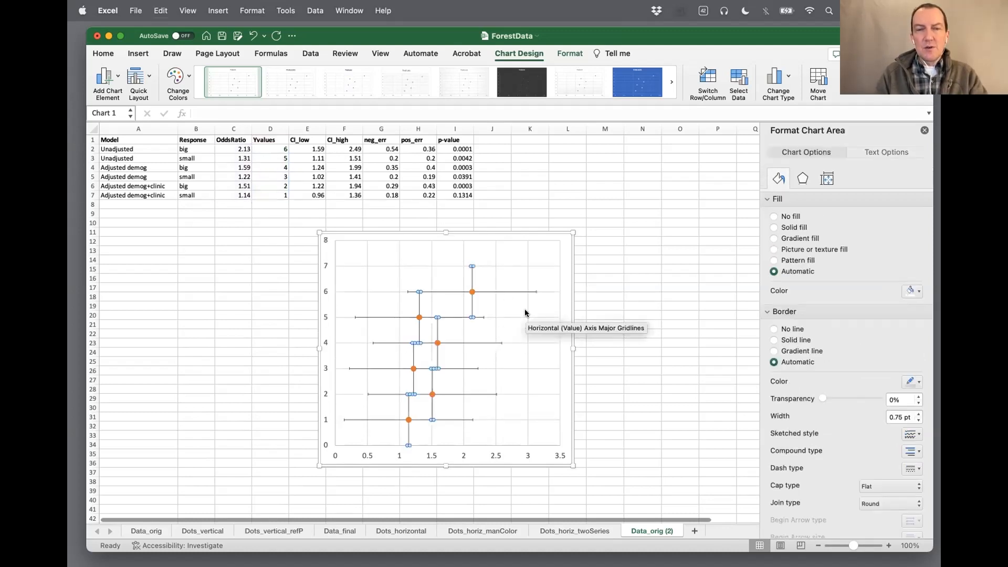
click(472, 278)
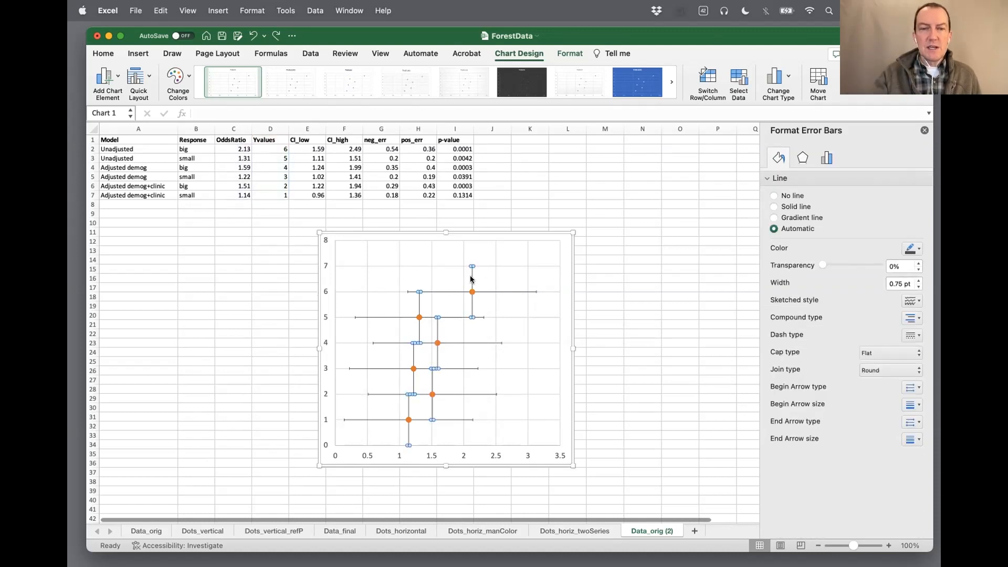
key(Delete)
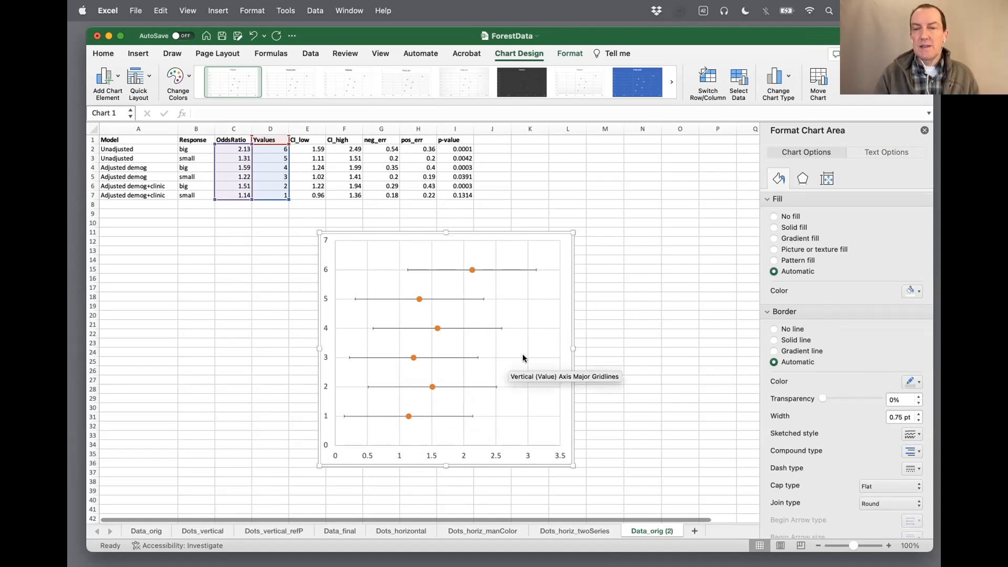
Set the end style of the horizontal error bars to No Cap
click(506, 270)
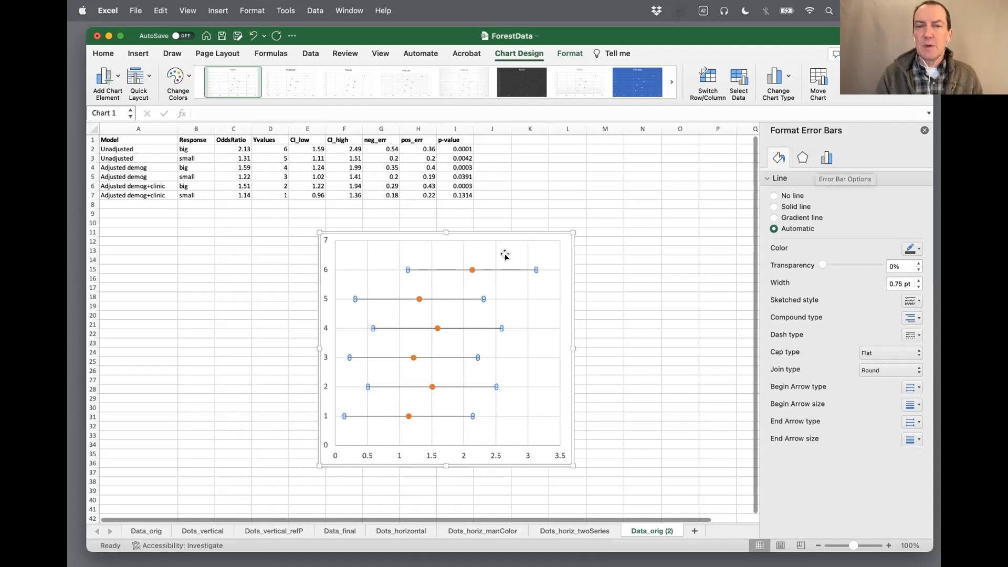
right_click(498, 270)
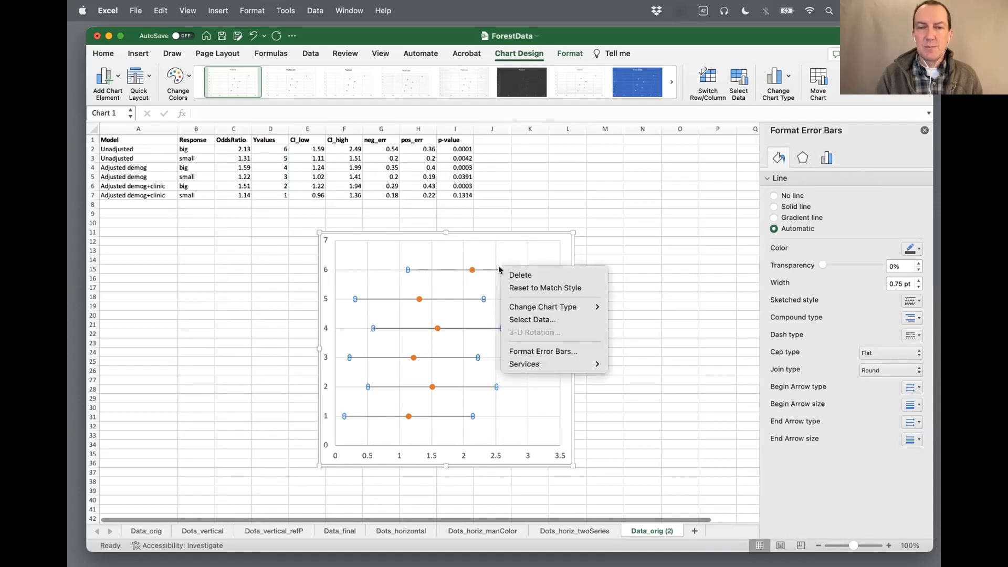
click(533, 352)
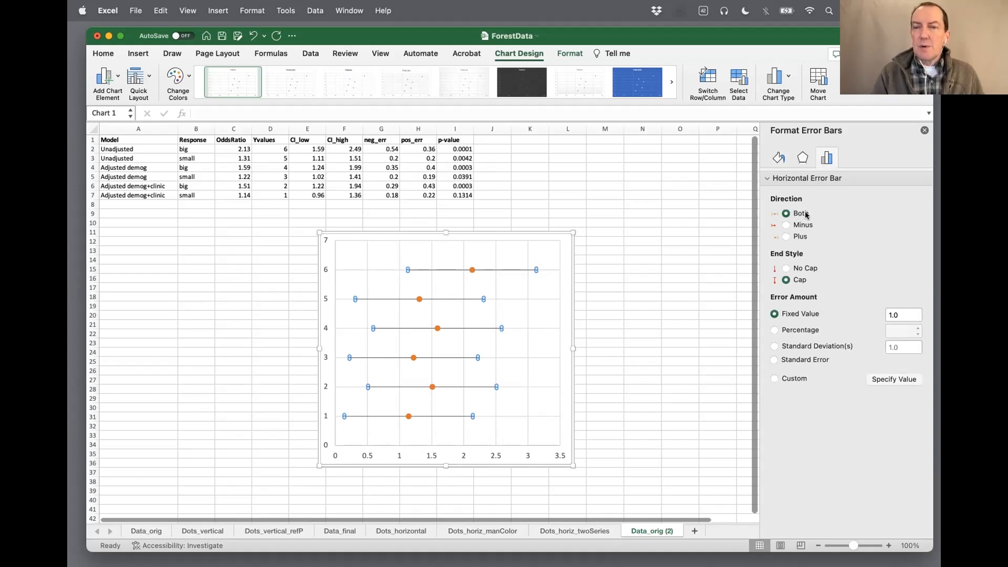
click(786, 270)
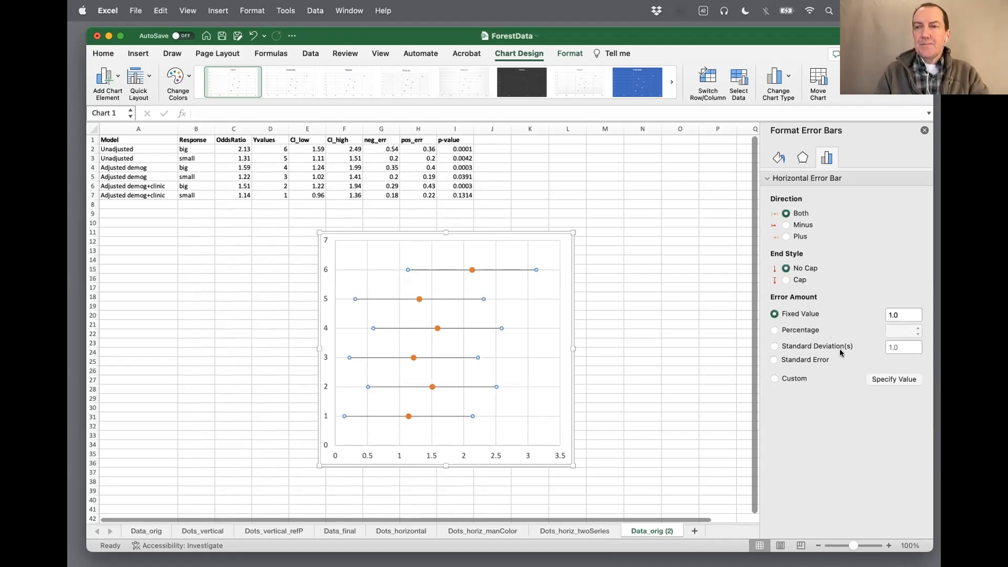
Give the horizontal error bars custom amounts, with positive values from H2:H7 (pos_err) and negative values from G2:G7 (neg_err)
click(774, 379)
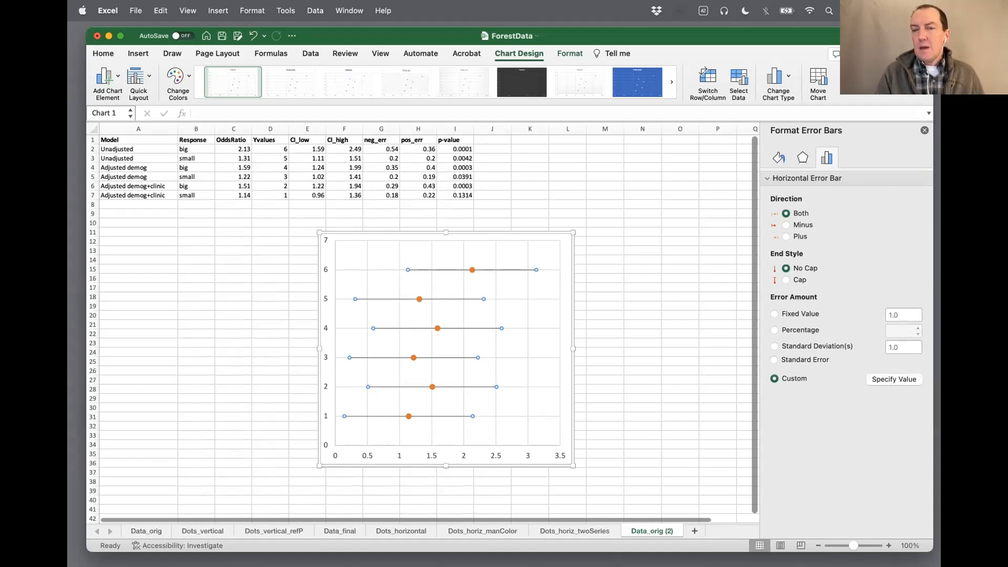
click(895, 380)
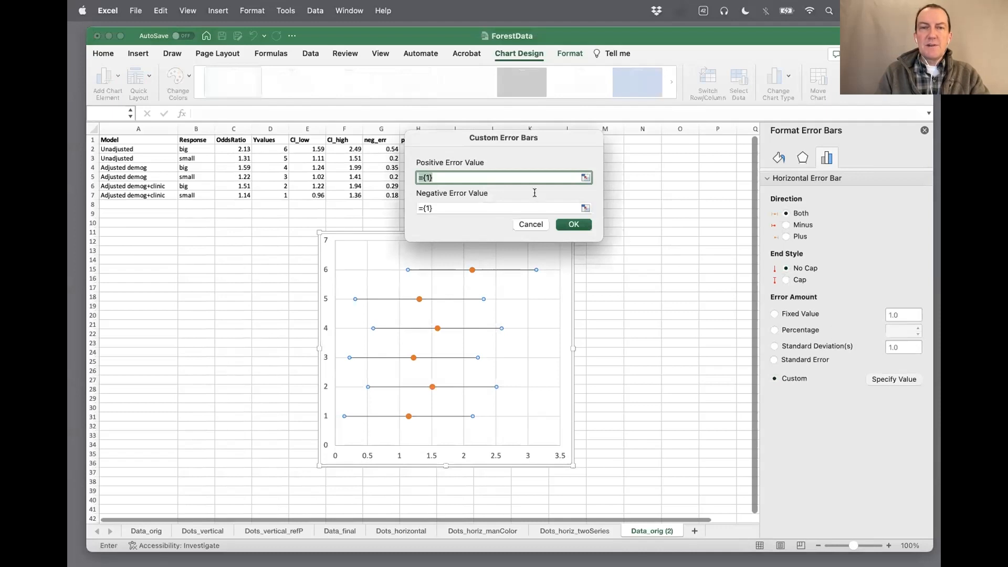
drag(536, 138, 628, 222)
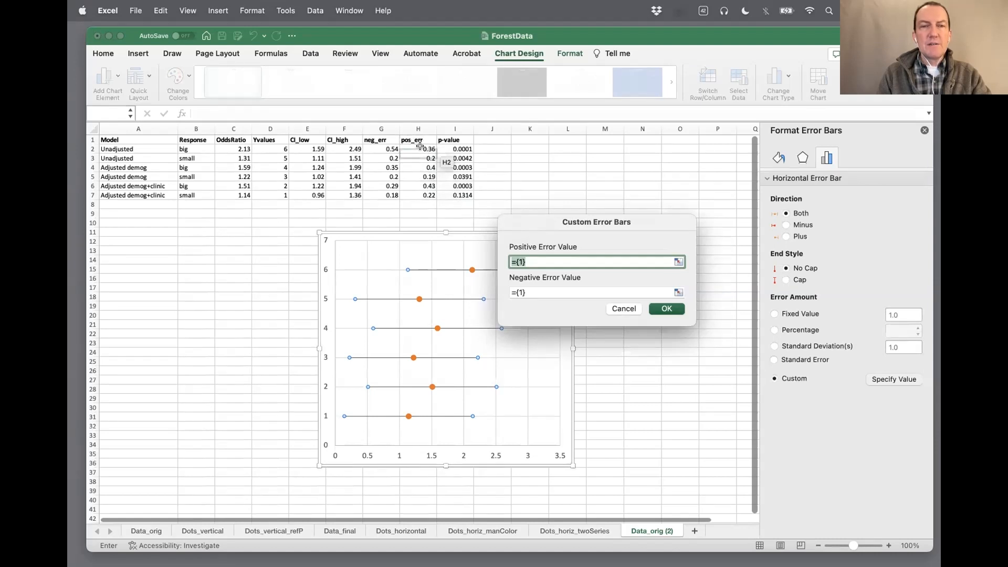
drag(421, 147, 423, 194)
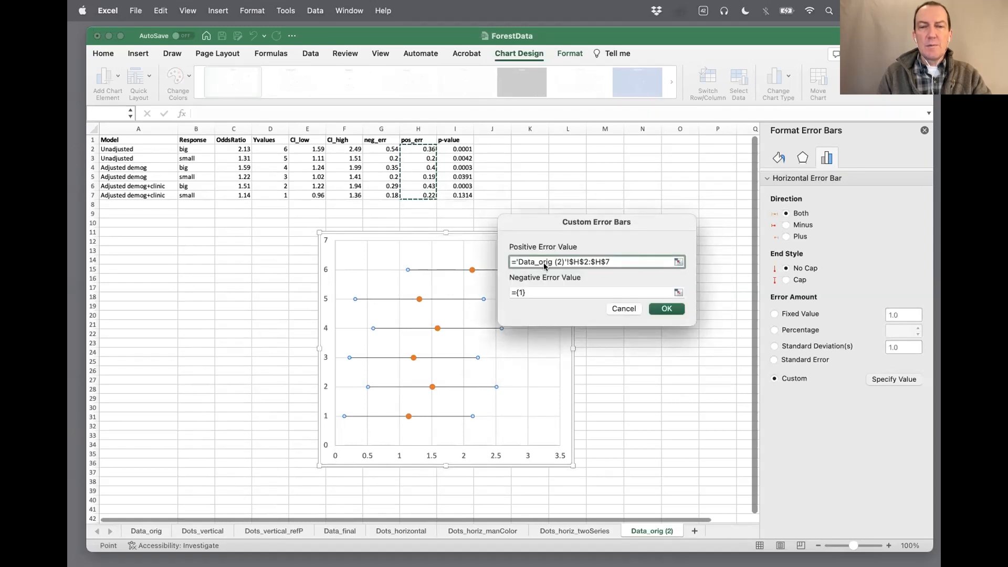
click(556, 292)
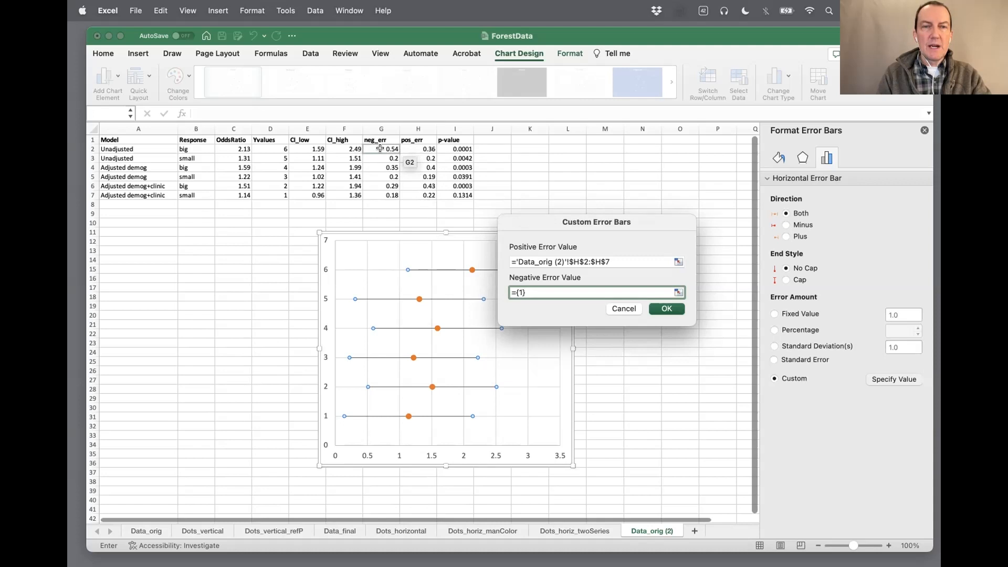
drag(380, 149, 371, 191)
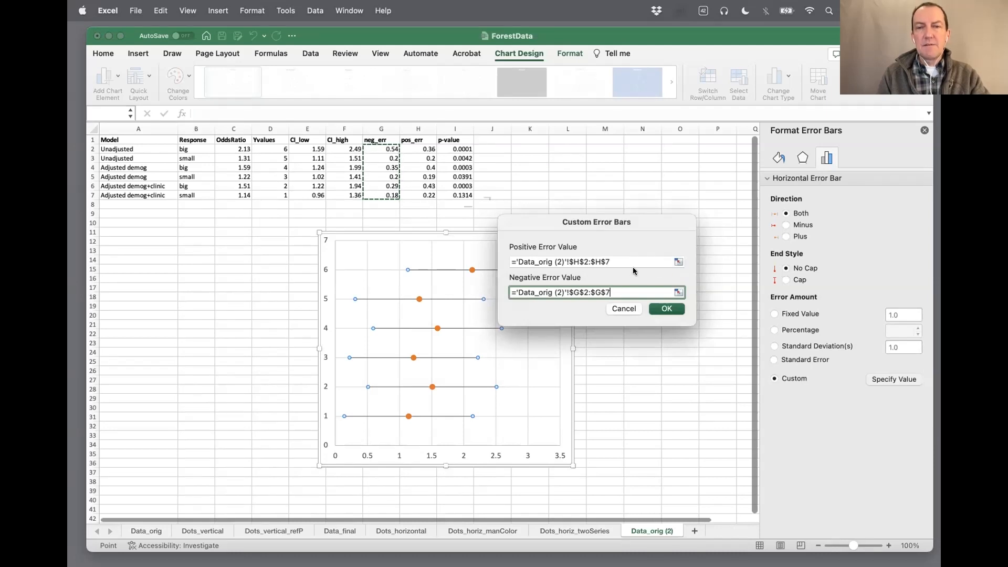
click(666, 310)
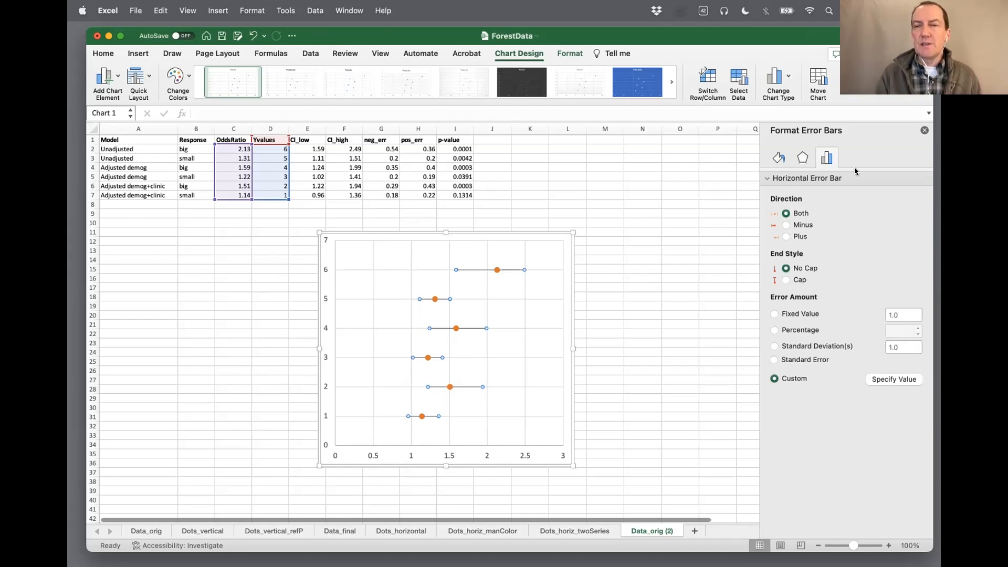
Format the horizontal error bars as solid light orange lines with a width of 5 pt
click(777, 158)
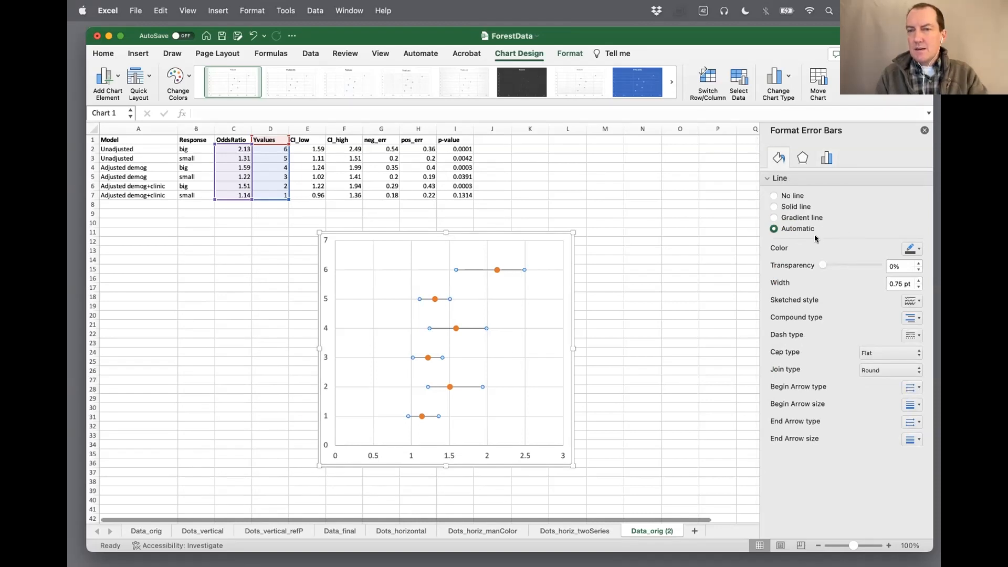
click(772, 207)
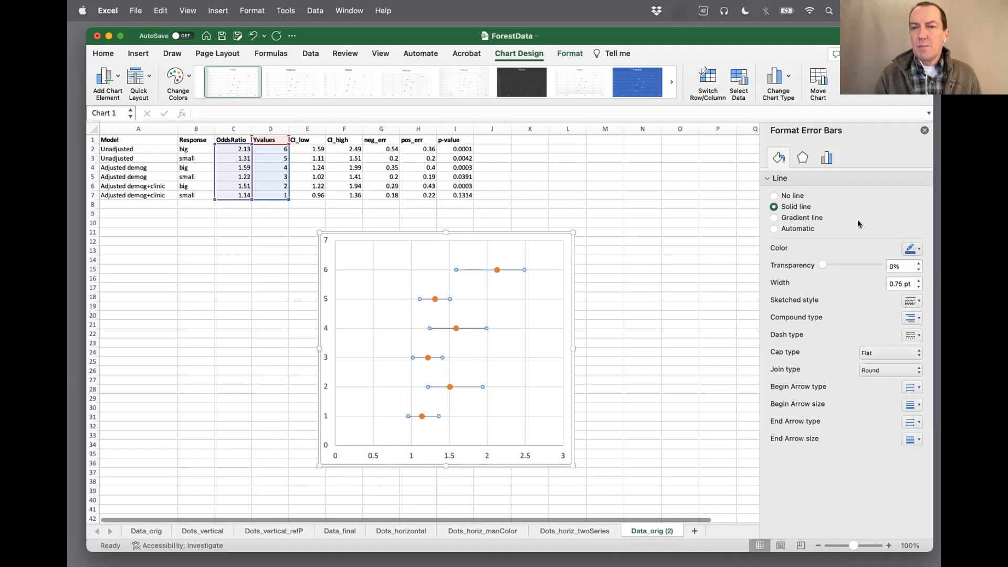
click(916, 249)
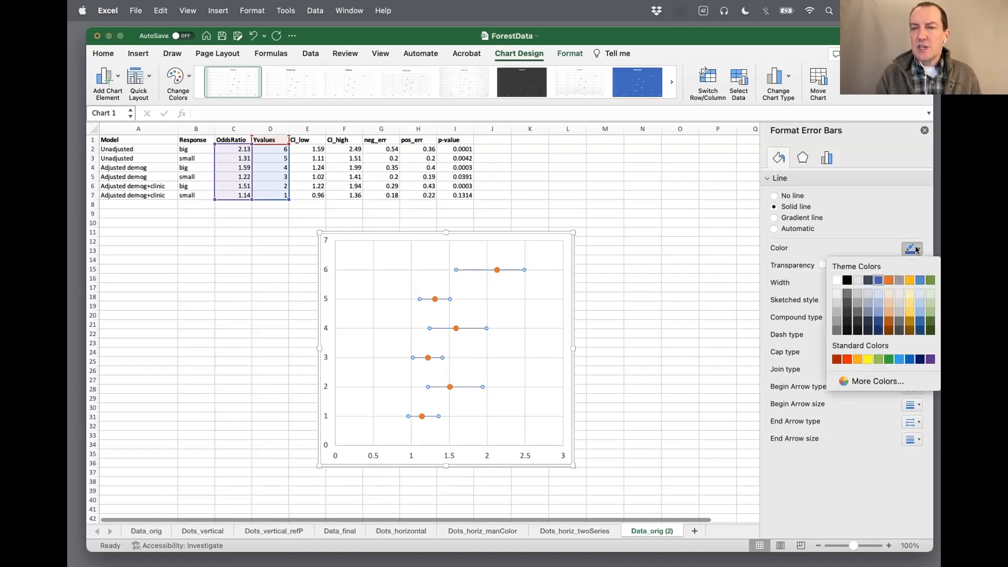
click(886, 303)
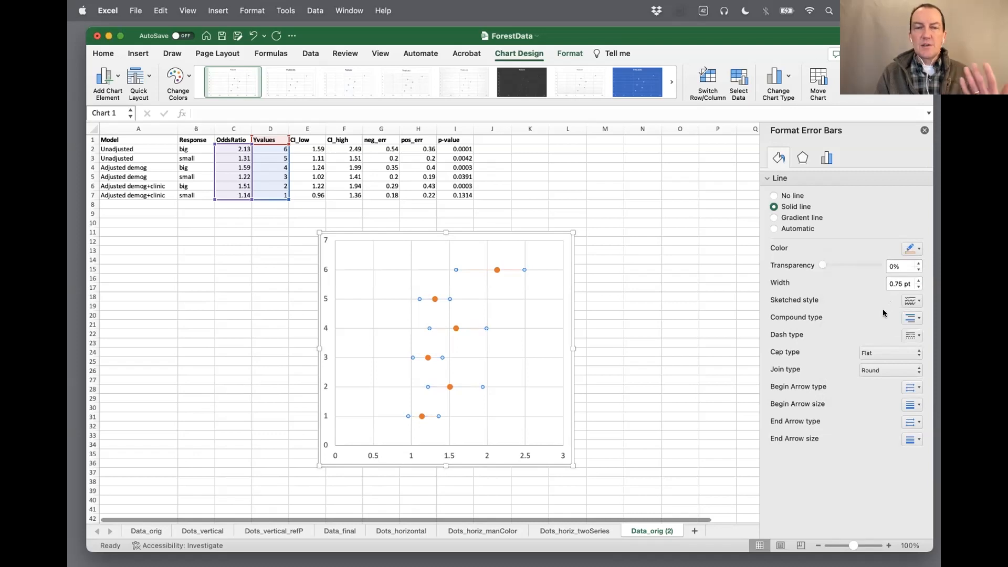
click(917, 280)
click(918, 281)
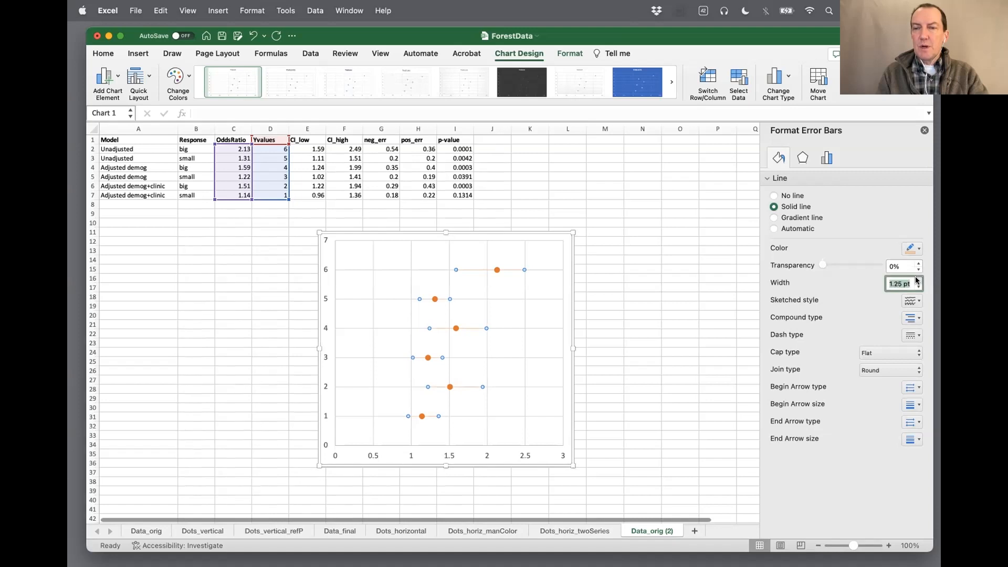
text(5)
key(Return)
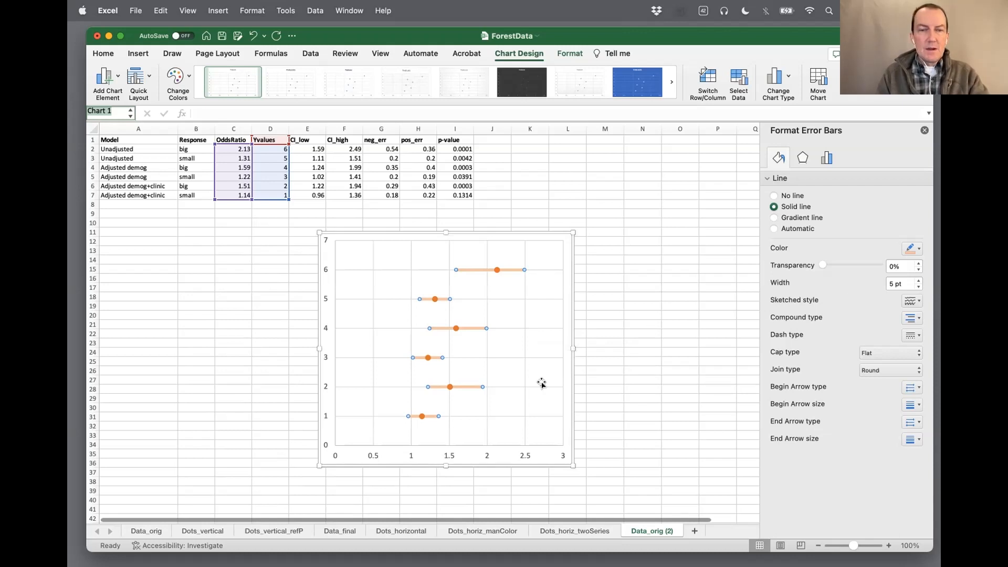
click(500, 430)
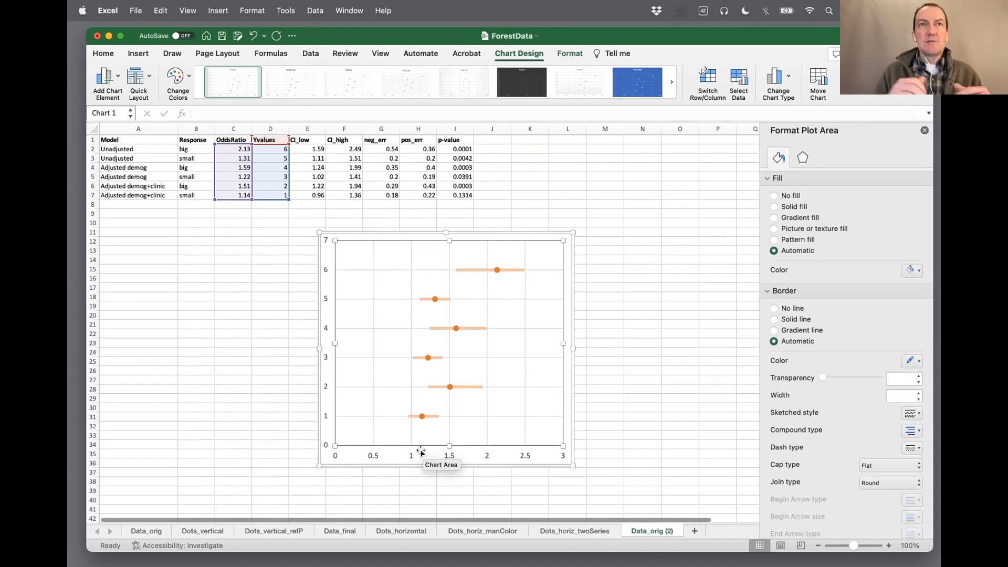
Narrow the chart slightly and fix the horizontal axis bounds at minimum 0 and maximum 3
drag(573, 466, 550, 467)
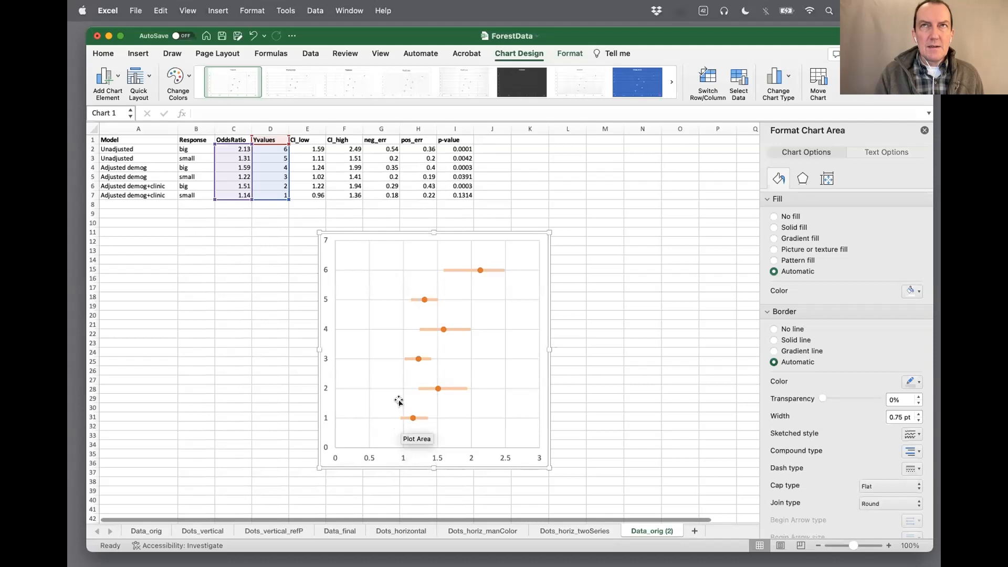
click(403, 459)
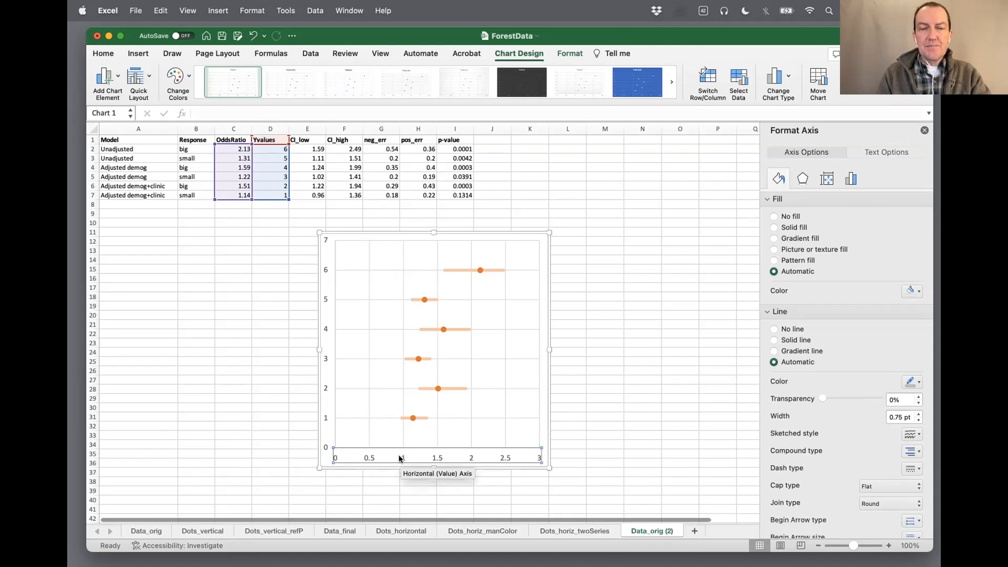
right_click(399, 459)
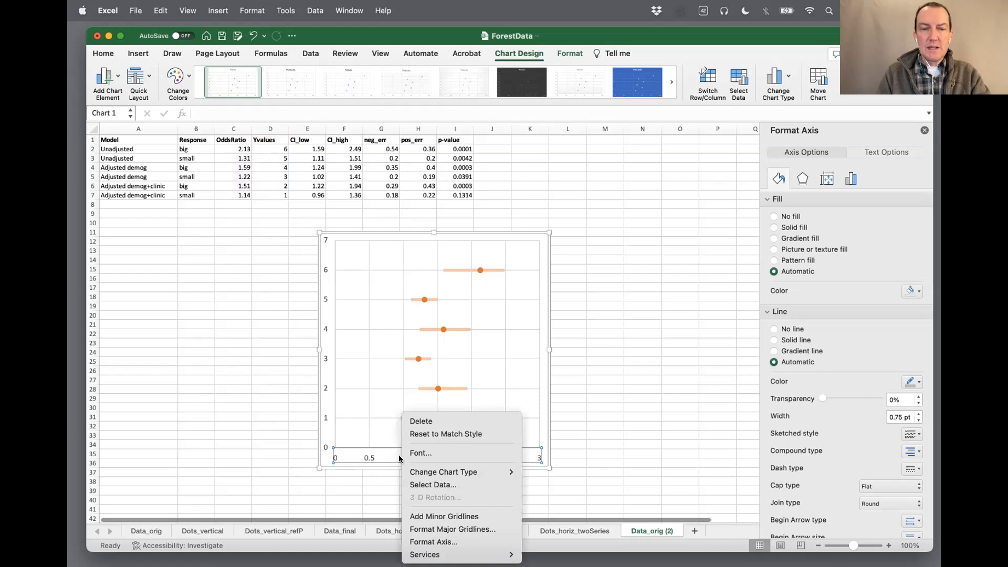
click(423, 540)
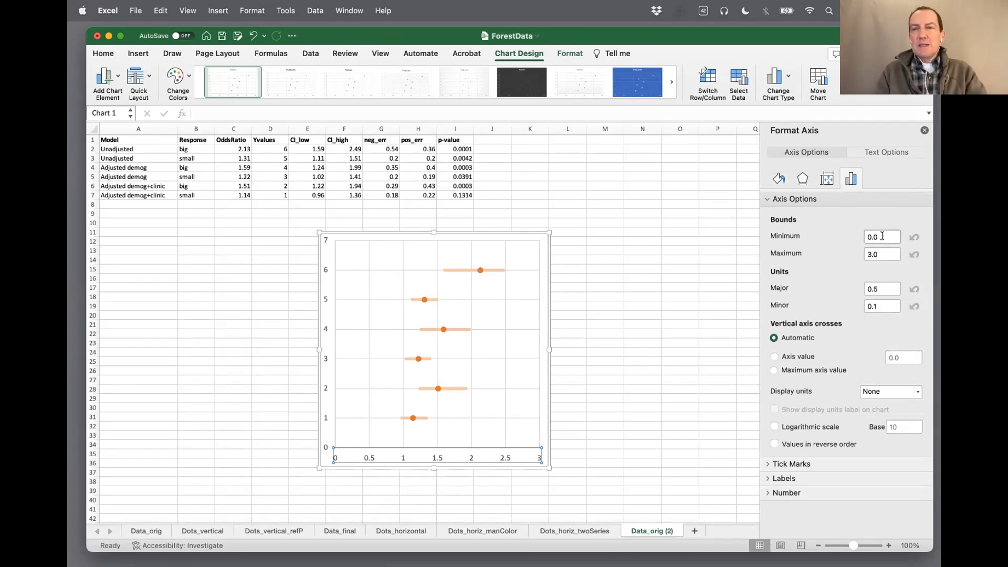
drag(879, 233, 858, 236)
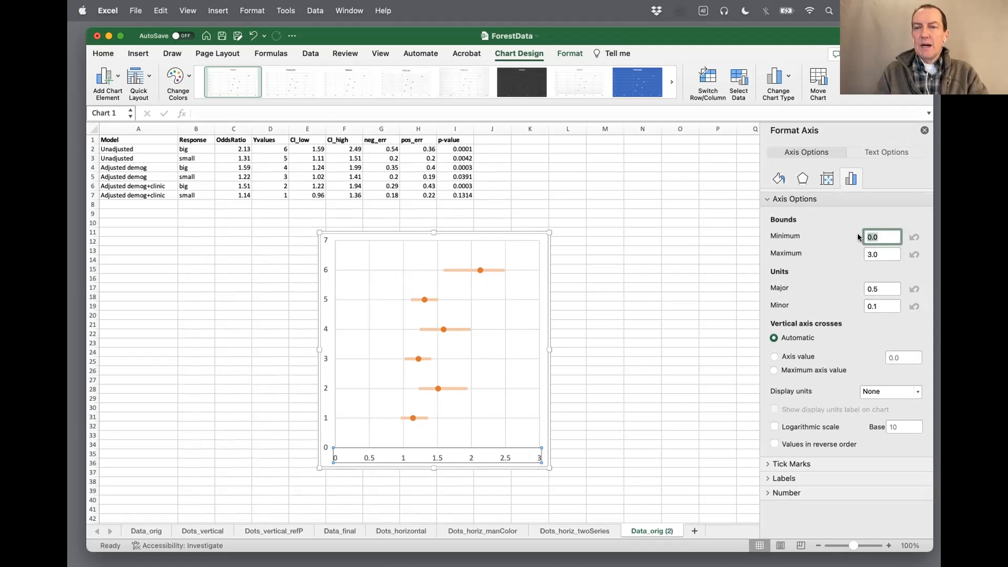
text(0)
key(Tab)
text(3)
key(Tab)
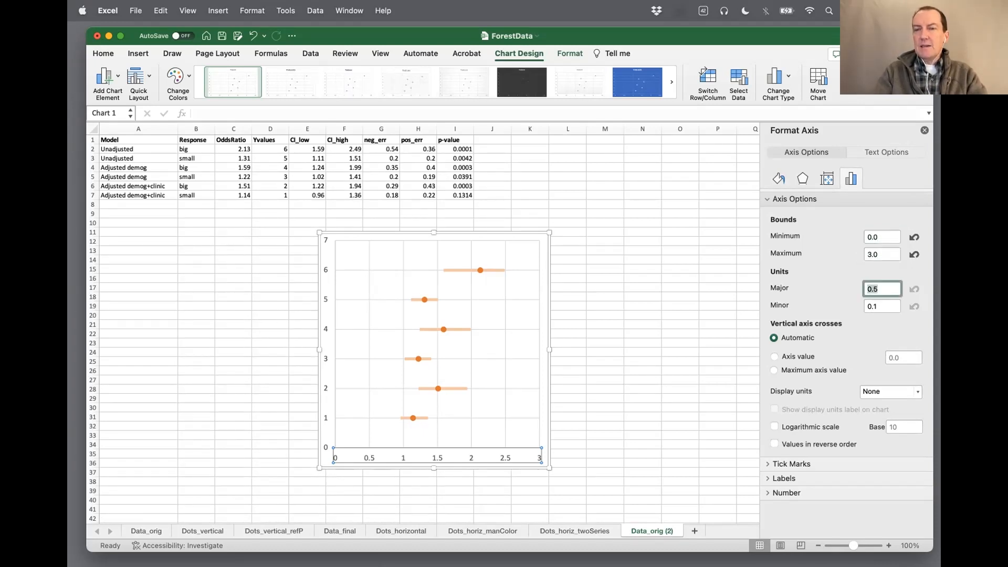
Set the horizontal axis's major unit to 1 and its minor unit to 0.5
text(0.5)
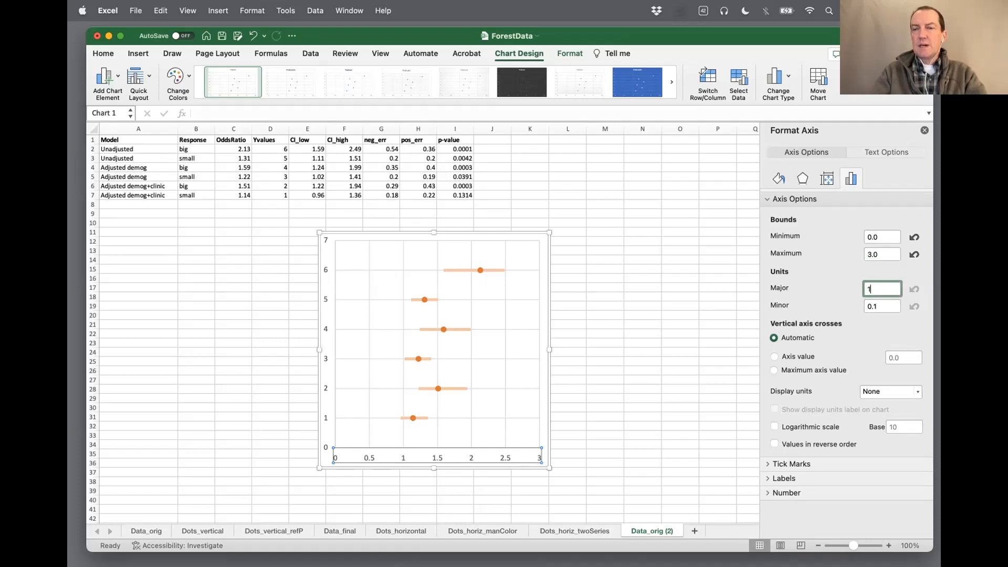
key(Tab)
text(0.5)
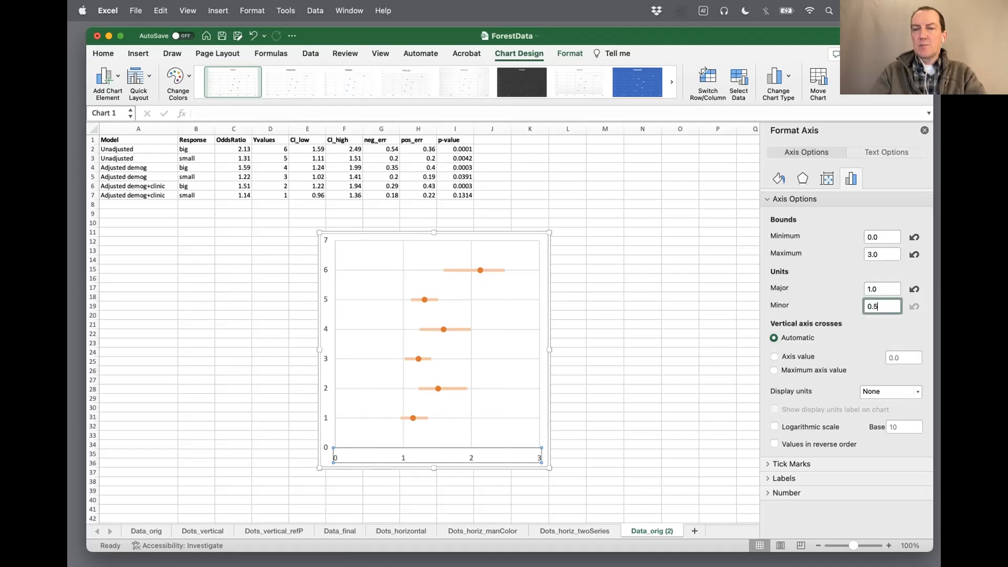
key(Tab)
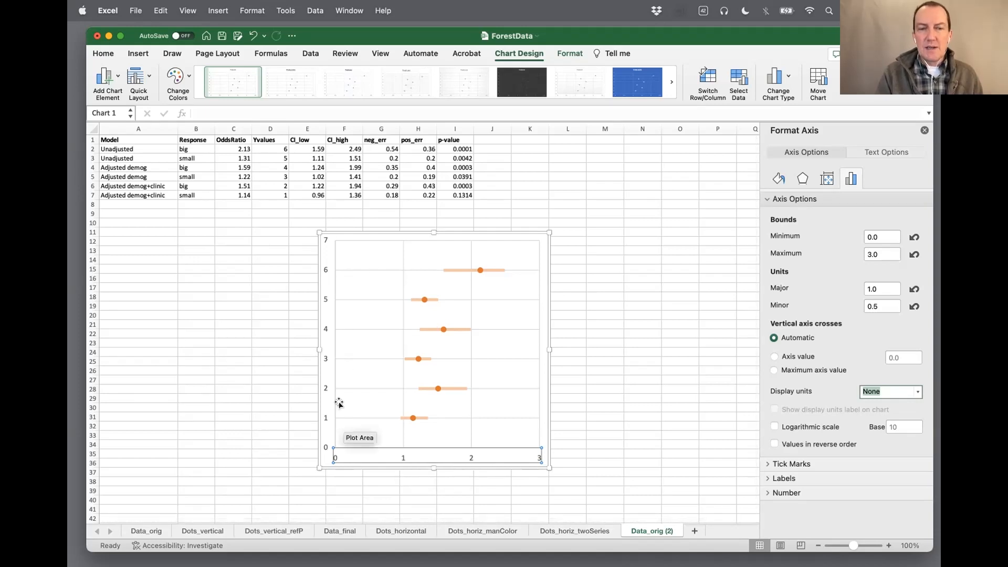
Make the vertical axis cross the horizontal axis at axis value 1
click(773, 371)
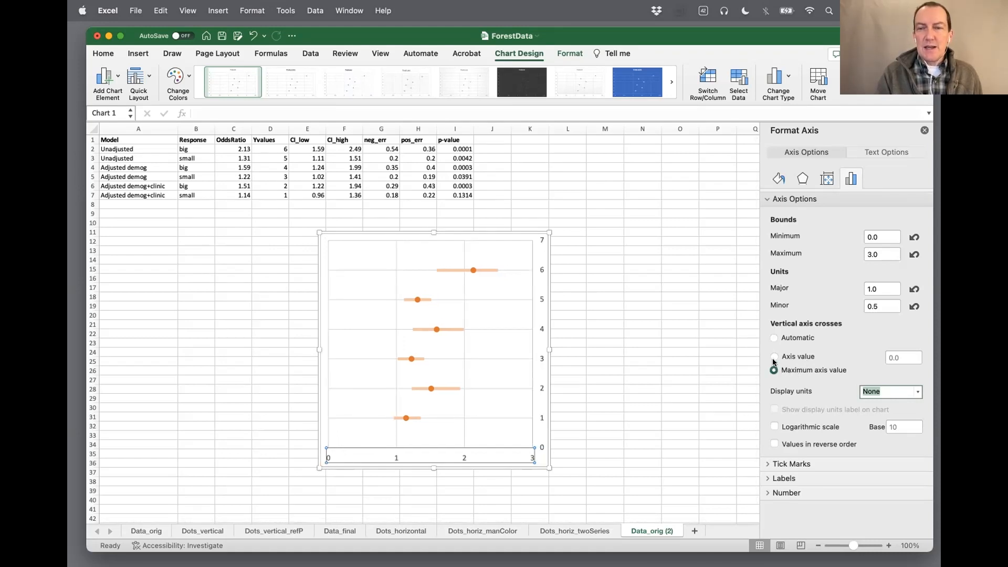
click(773, 358)
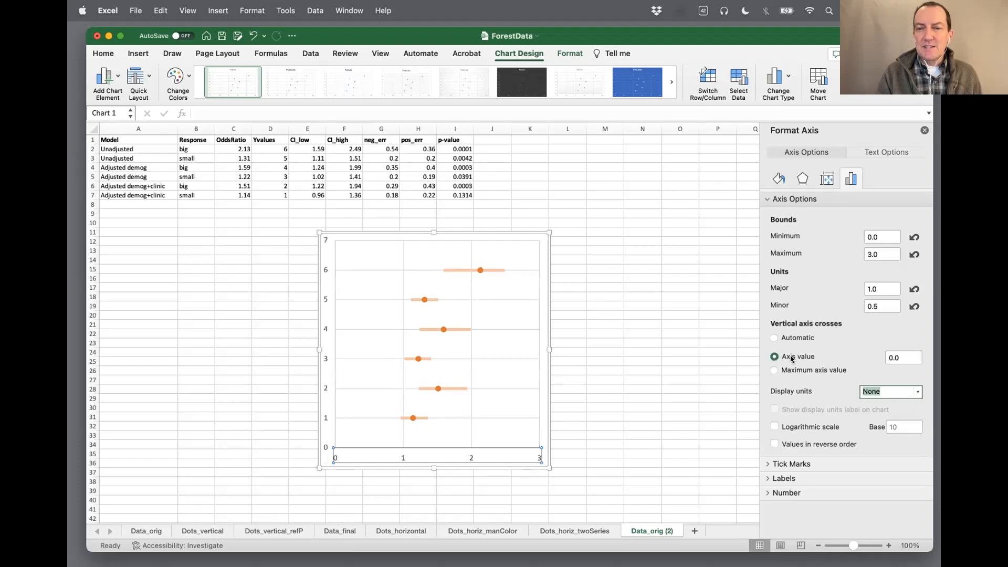
click(900, 357)
drag(900, 357, 884, 358)
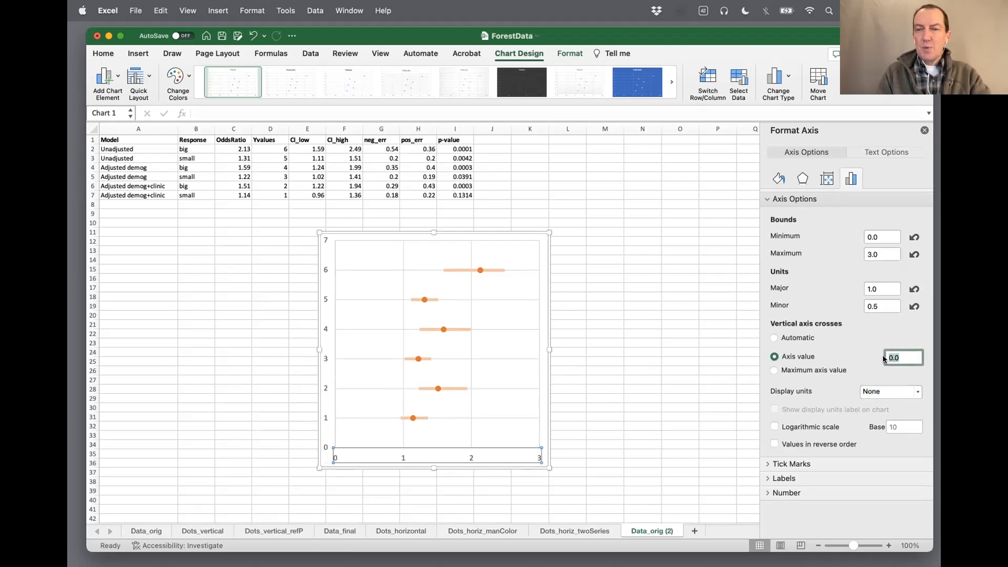
text(1)
key(Tab)
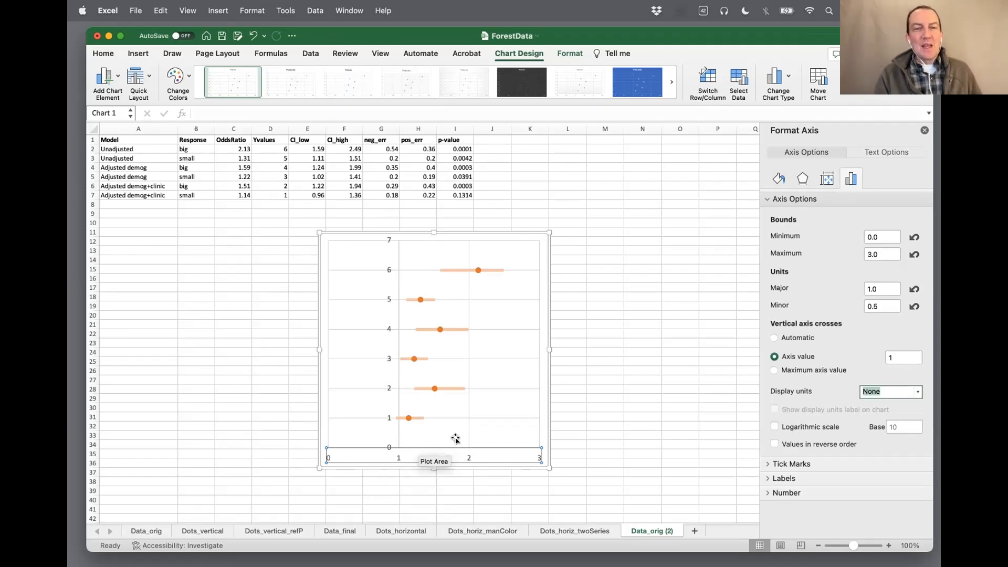
Hide the vertical axis's number labels by setting their label position to None
click(388, 299)
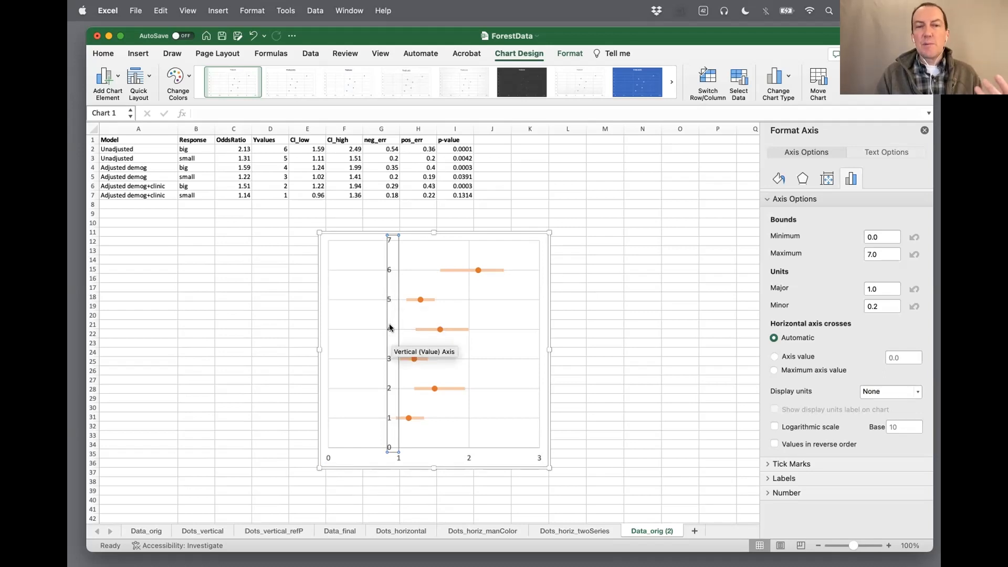
scroll(837, 292, down, 1)
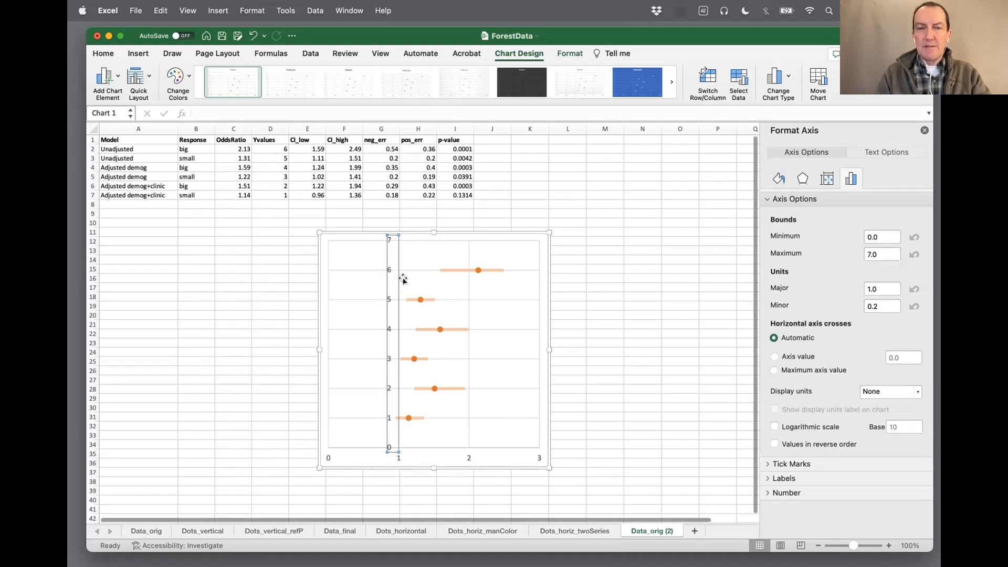
click(766, 479)
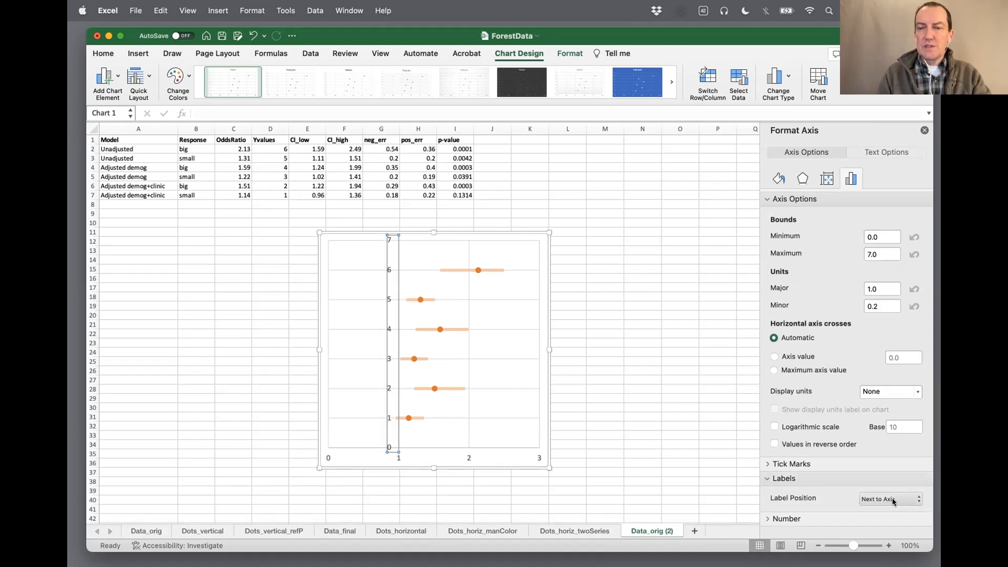
click(916, 499)
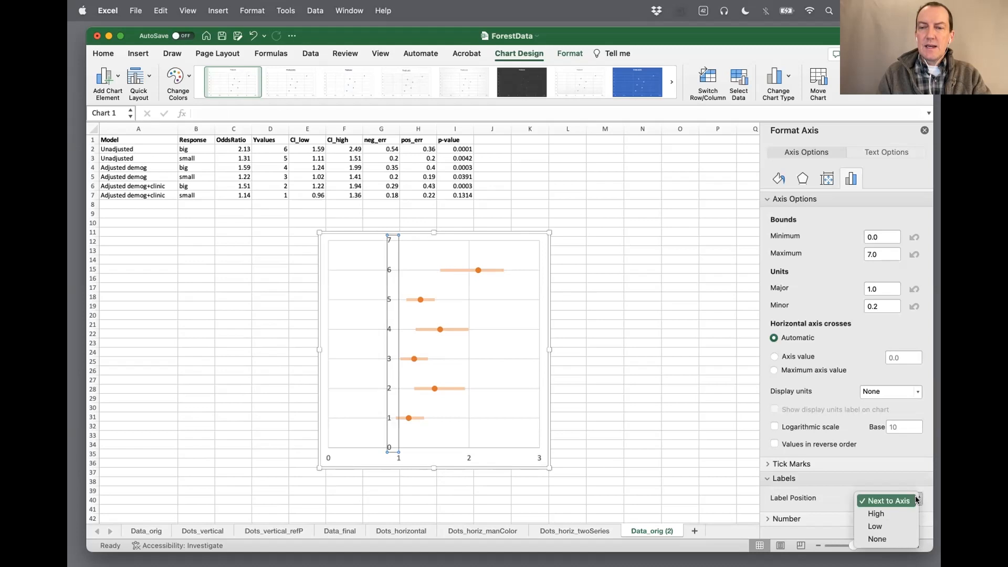
click(890, 539)
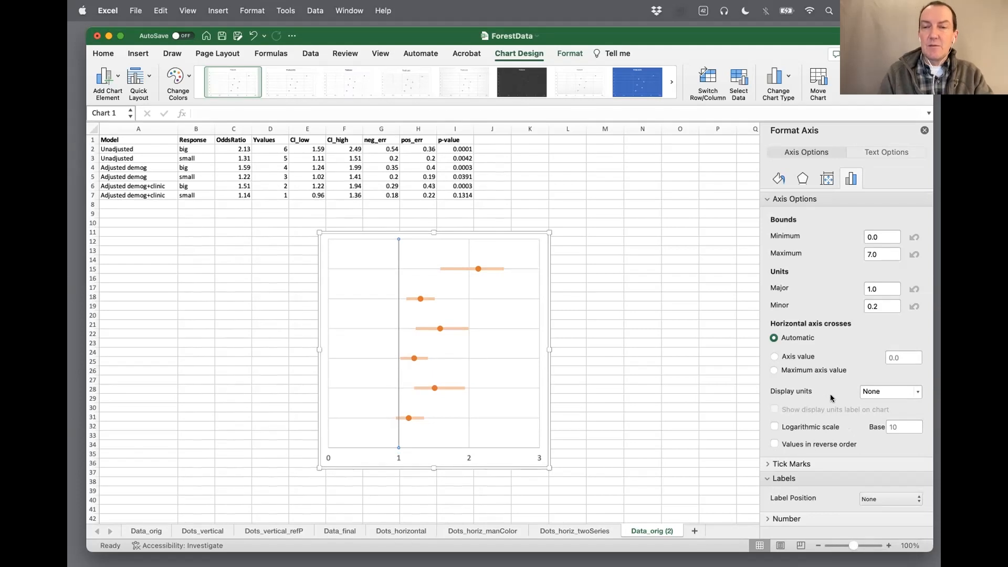
Format the vertical axis as a solid line in White, Background 1, Darker 25% with a width of 2 pt
click(777, 180)
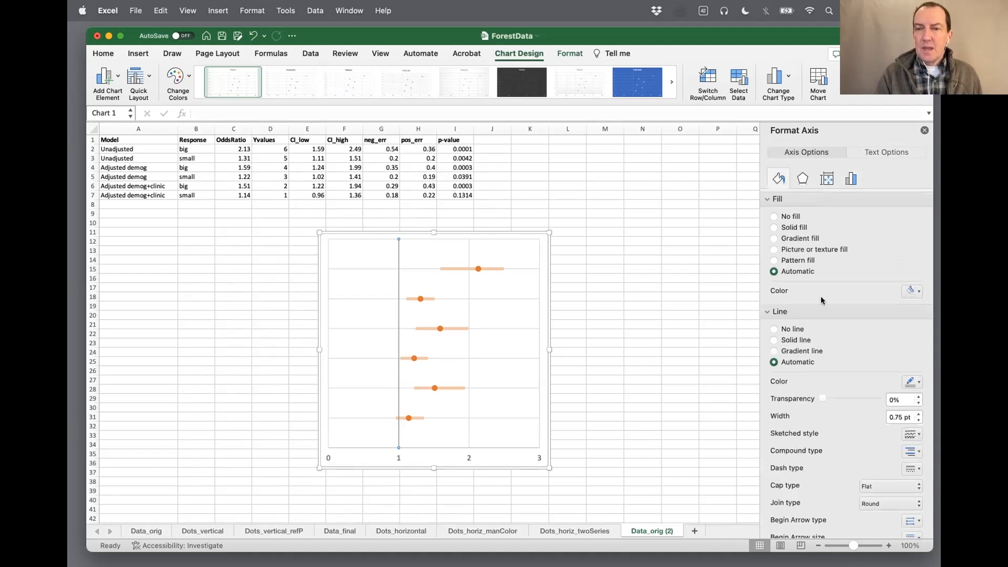
click(918, 382)
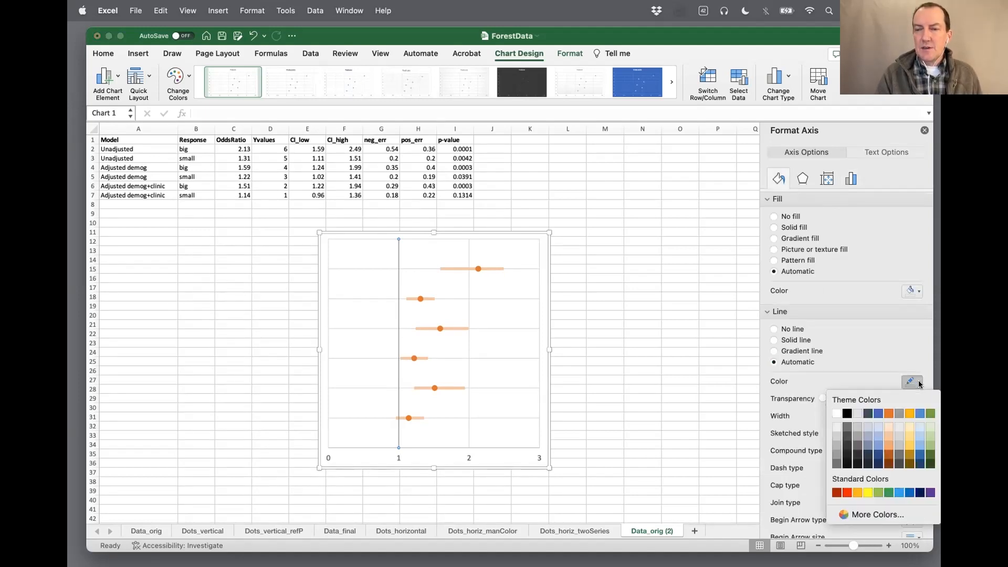
click(835, 445)
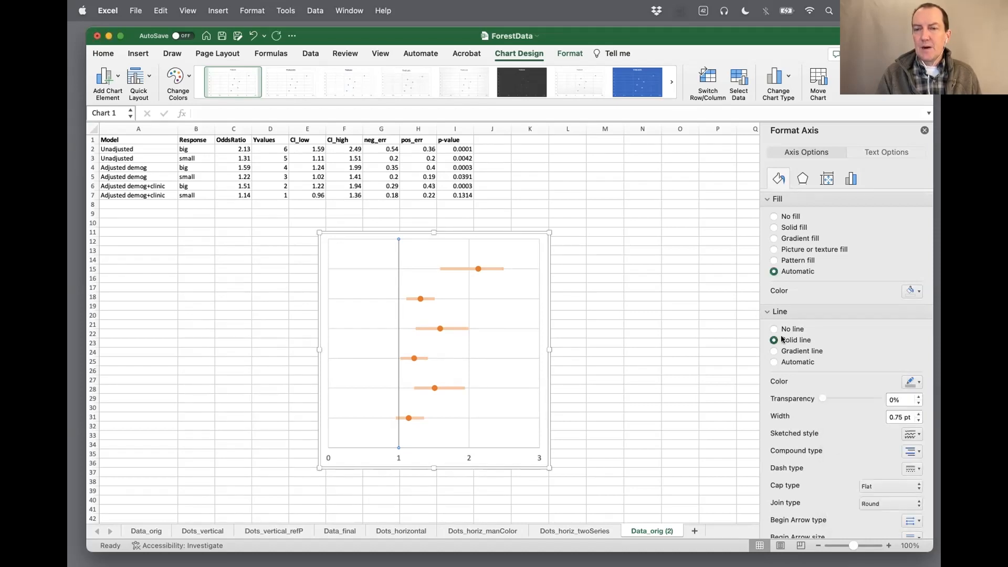
scroll(840, 353, down, 3)
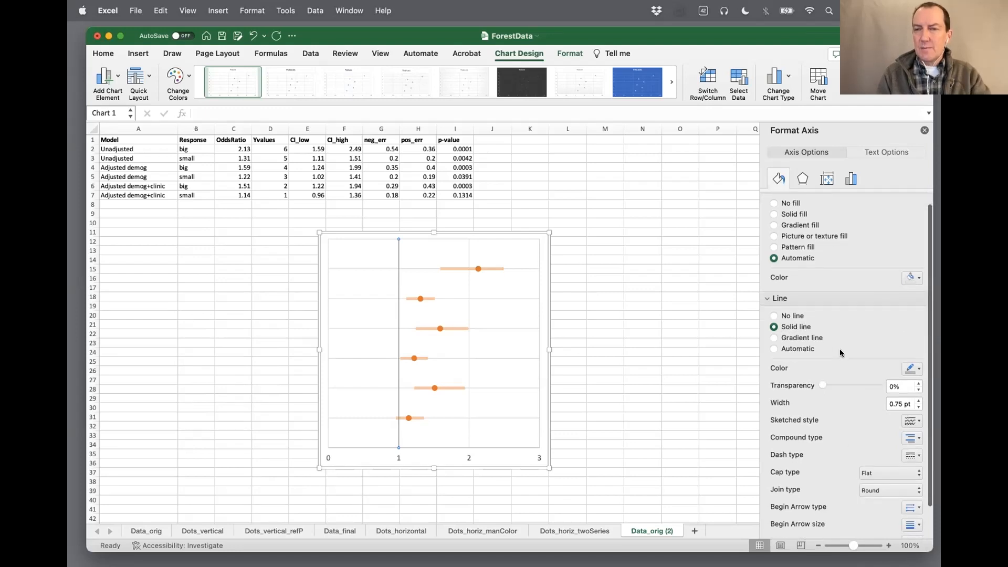
click(918, 364)
click(918, 365)
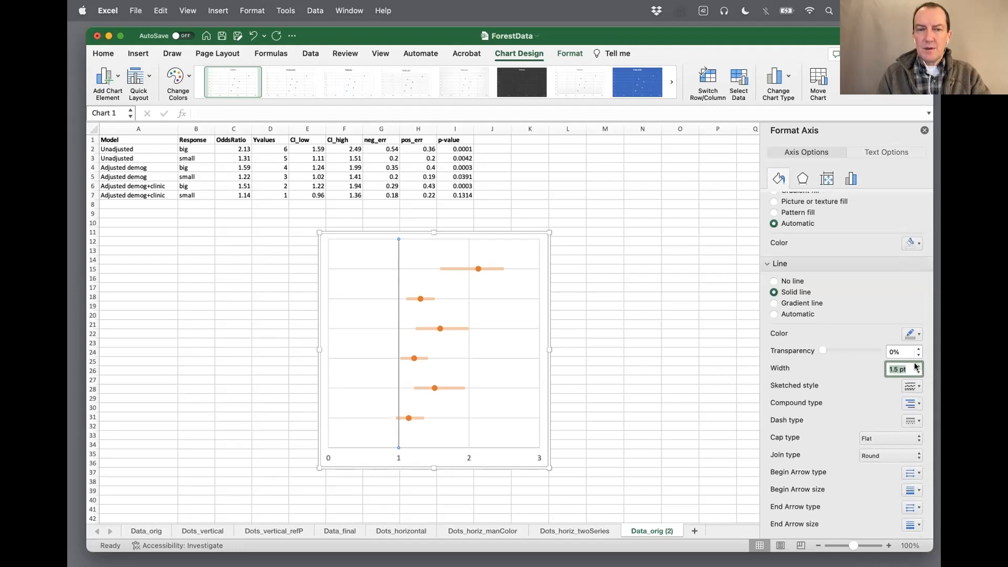
click(918, 365)
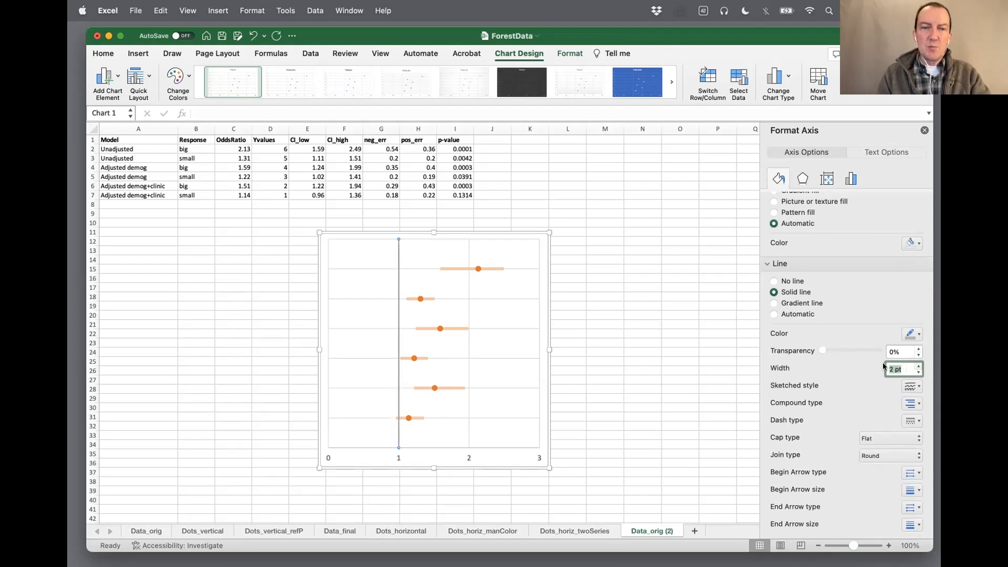
click(493, 367)
Widen the whole chart on both sides so it spans roughly columns D to M
click(490, 456)
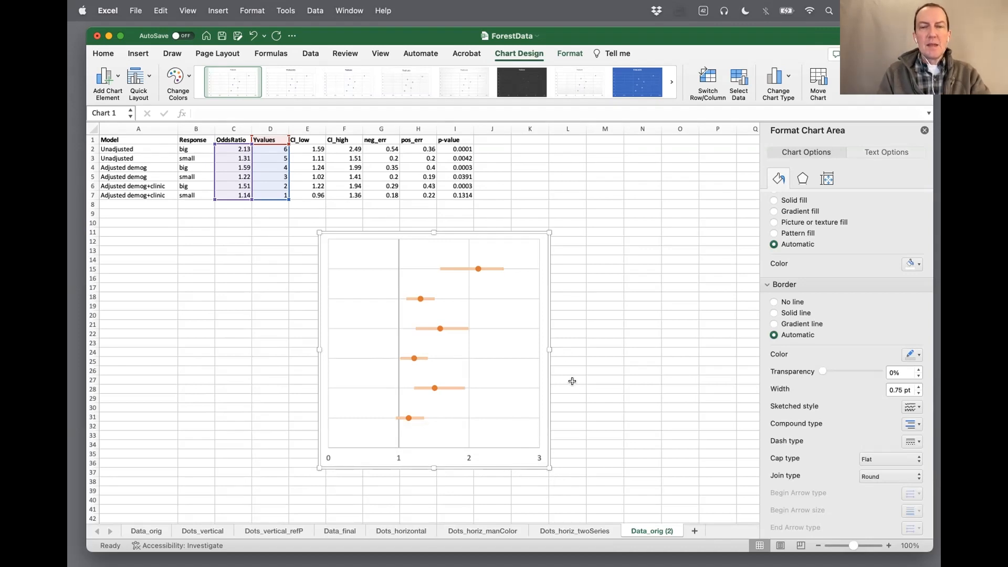
drag(547, 348, 595, 349)
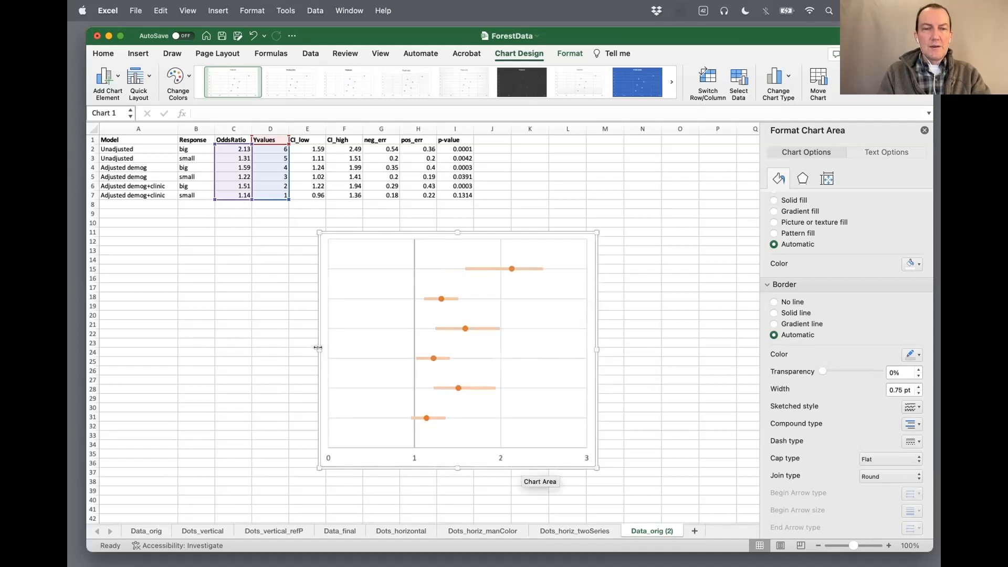
drag(317, 349, 303, 349)
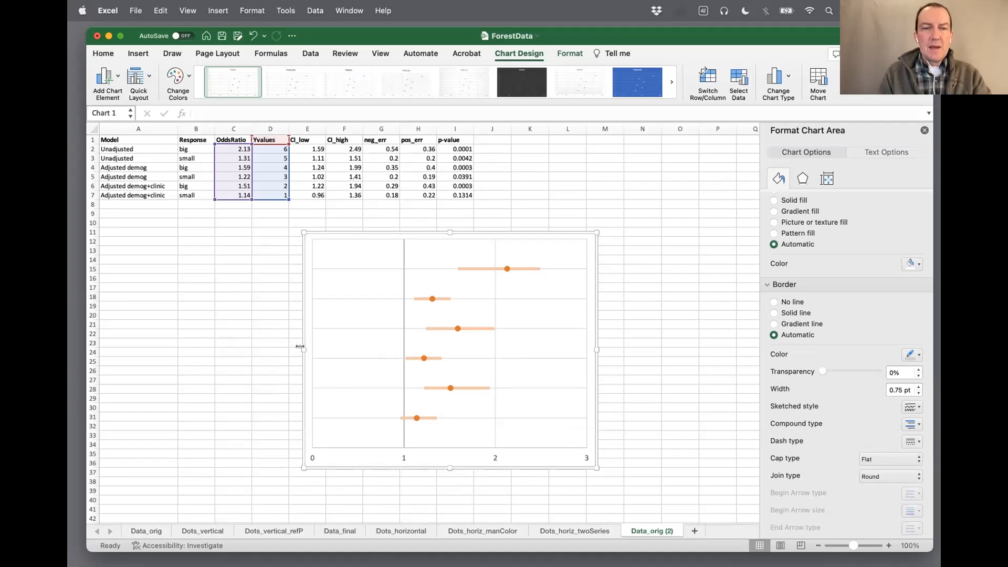
drag(300, 347, 279, 348)
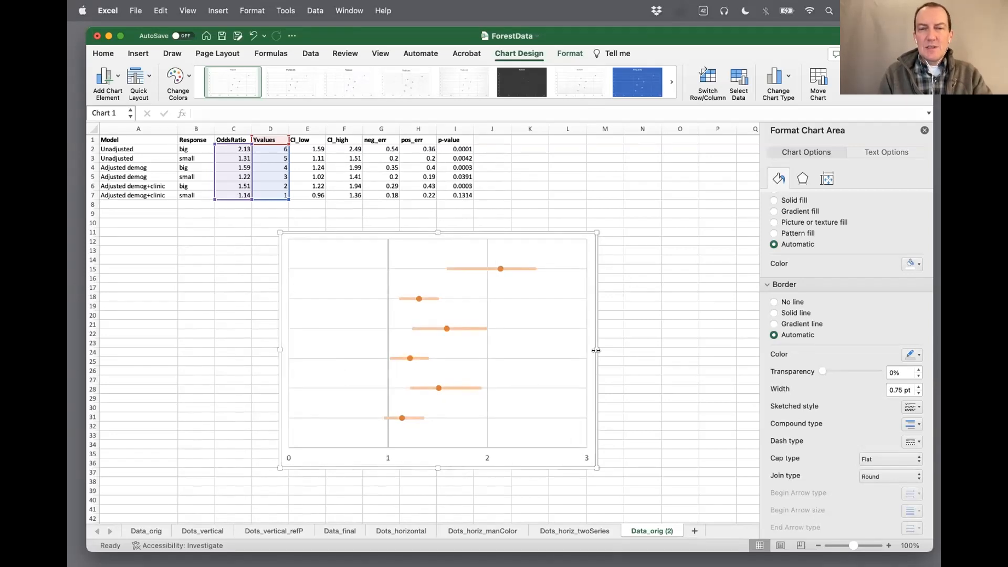
drag(596, 350, 623, 348)
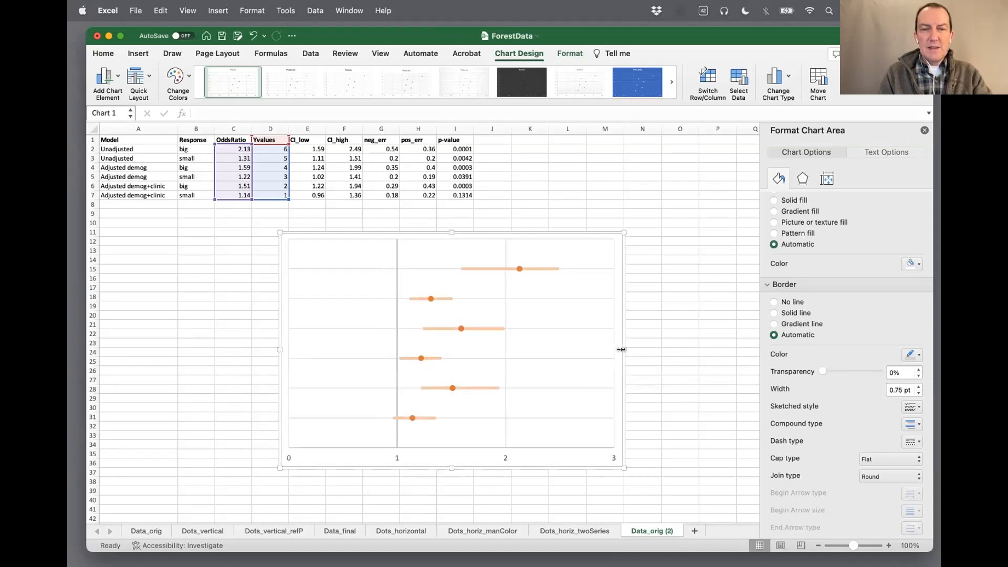
Narrow the plot area inside the chart from both sides, leaving nearly half the chart blank on its left and a smaller right margin
click(338, 313)
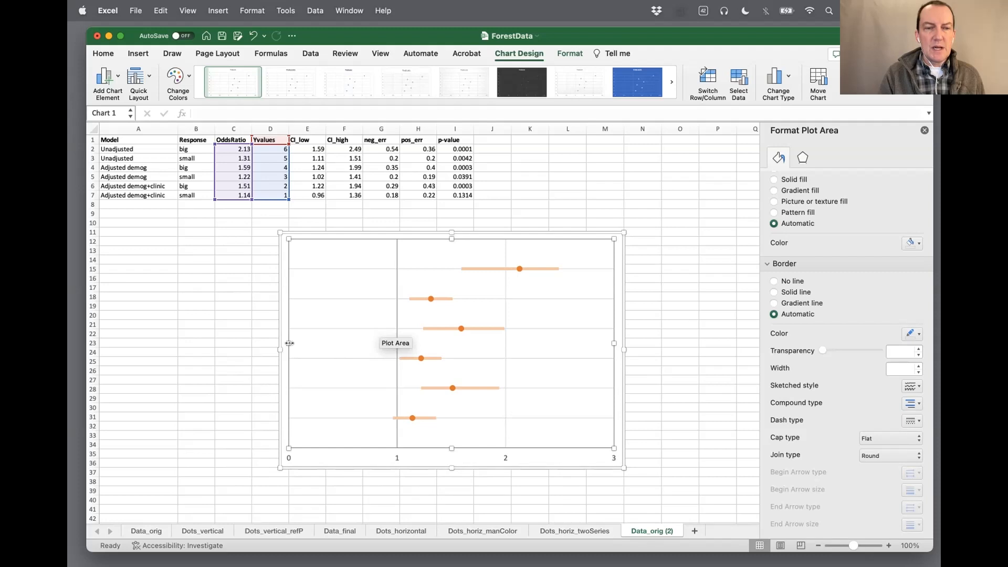
drag(287, 342, 398, 342)
drag(615, 342, 569, 343)
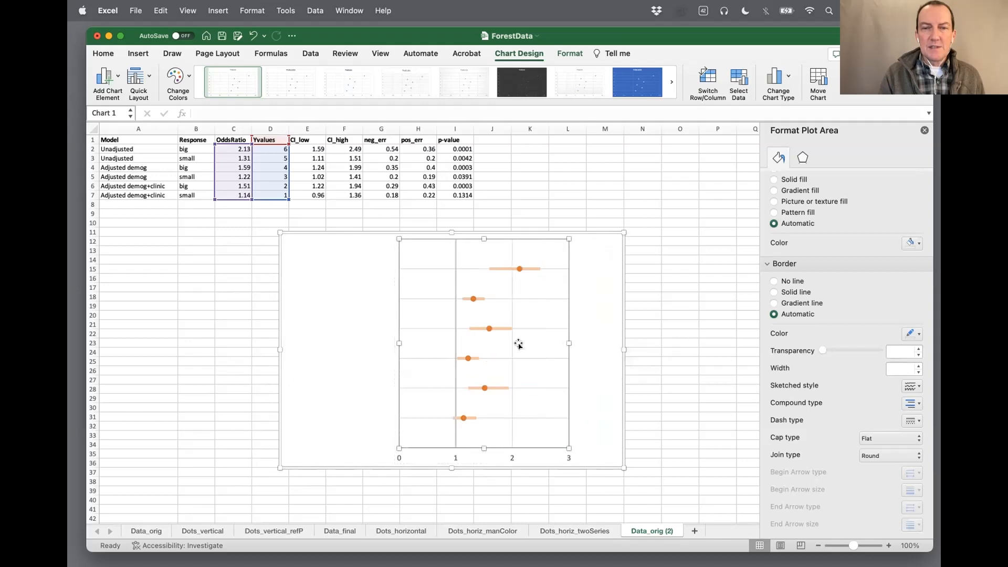
drag(398, 343, 435, 343)
click(389, 346)
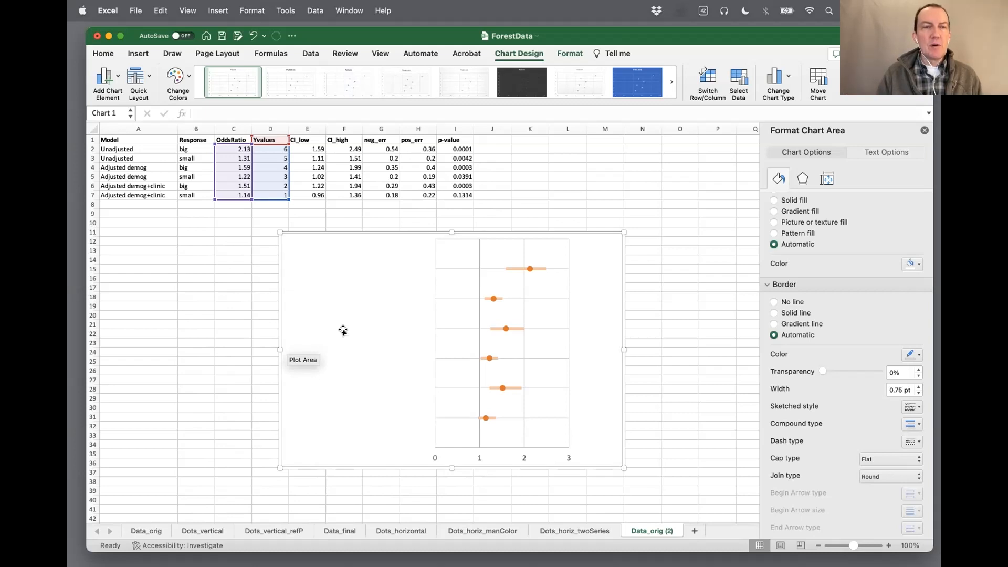
Insert an empty column between the Response and OddsRatio columns of the data table
click(144, 149)
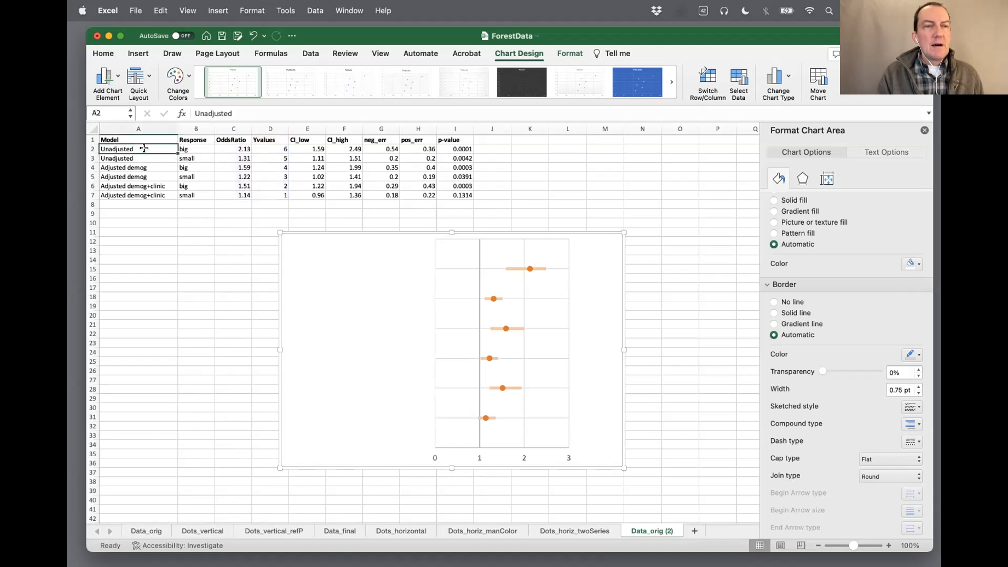
key(Right)
click(159, 146)
click(187, 150)
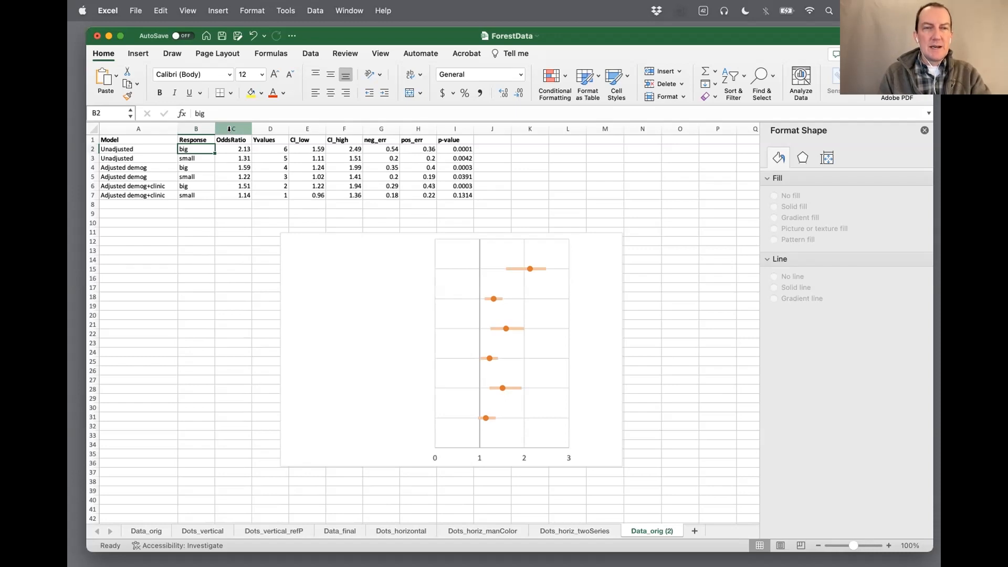
right_click(229, 129)
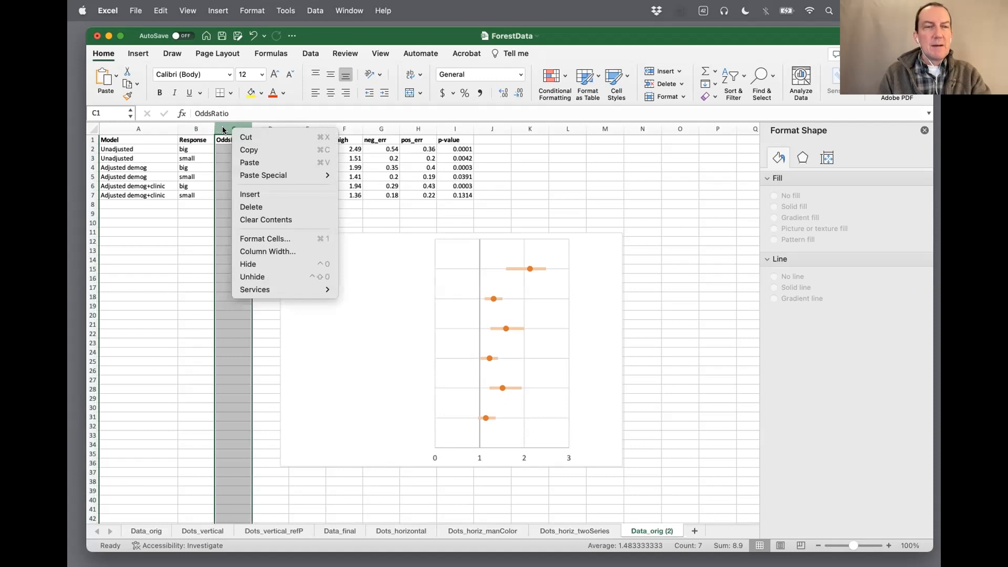
click(223, 130)
right_click(224, 130)
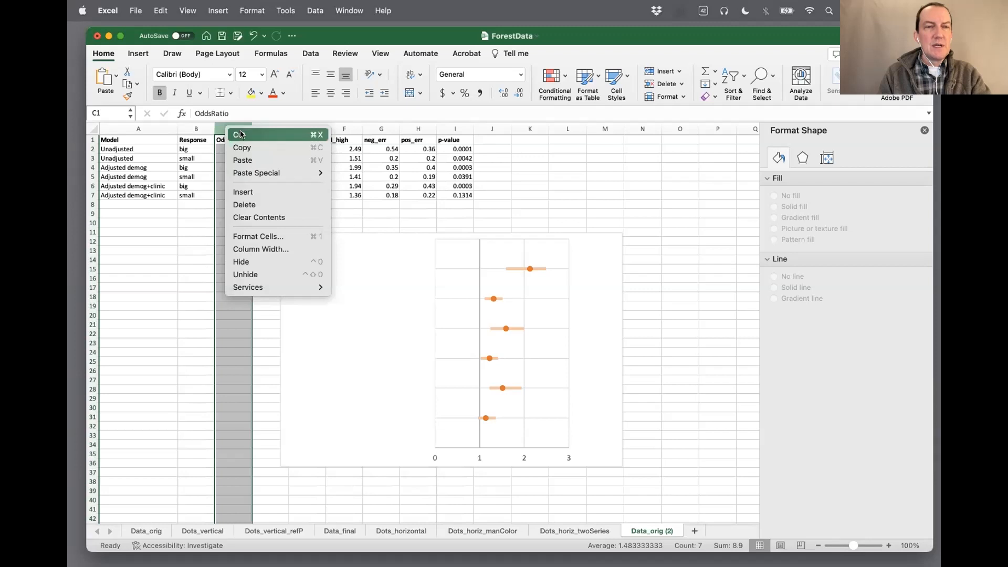
click(254, 192)
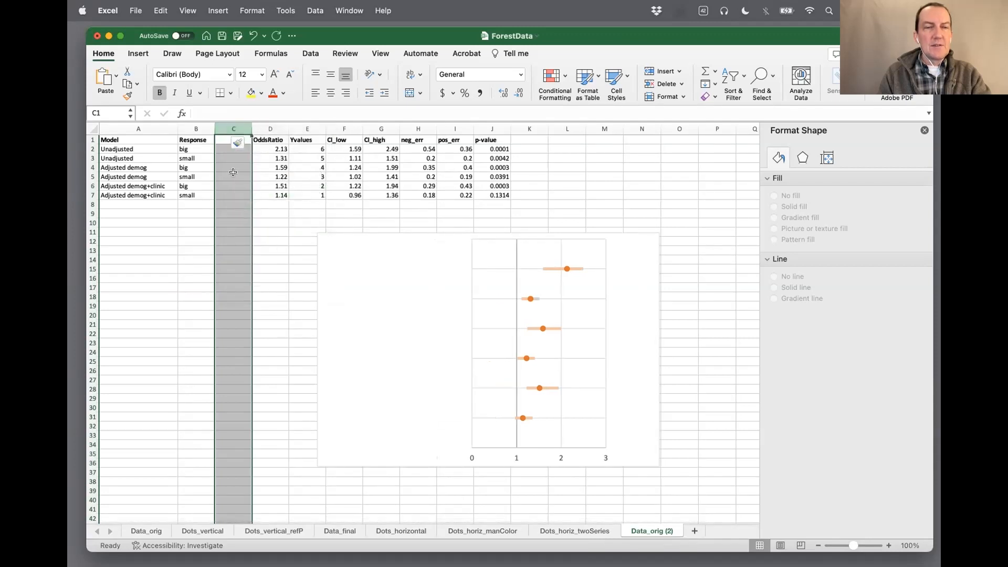
click(232, 214)
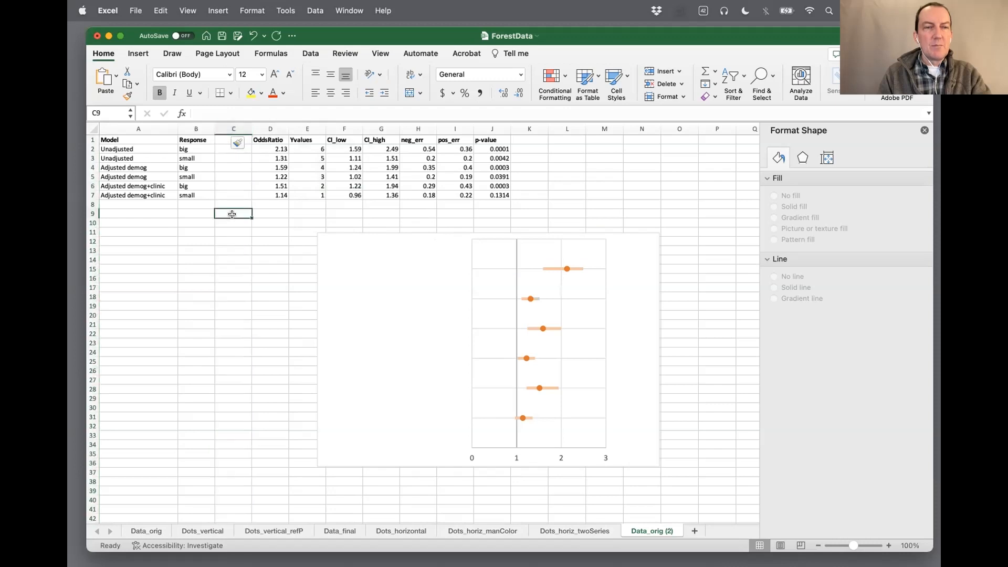
Widen the empty column C to about two and a half times its width and enter the header Label in C1
drag(248, 128, 305, 125)
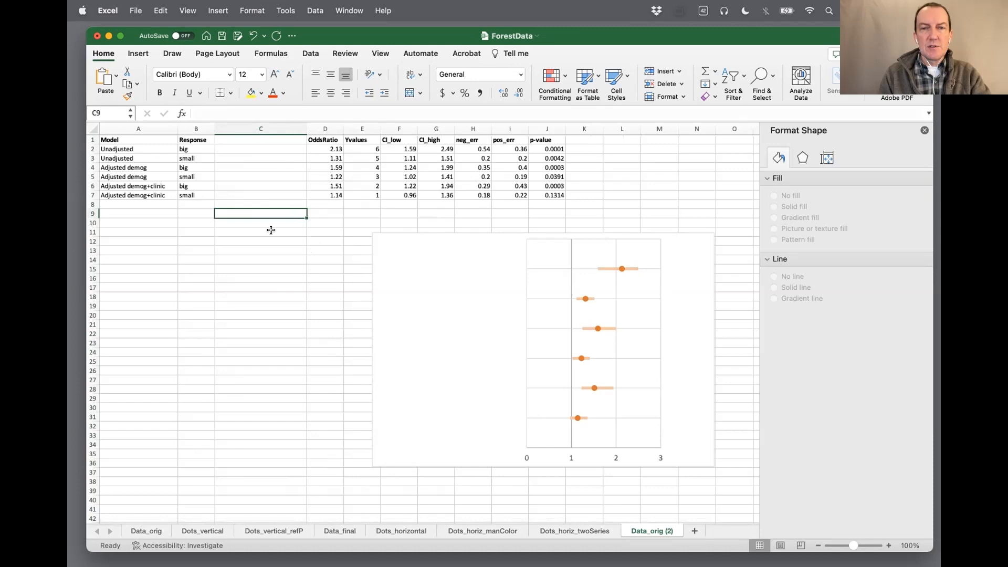
click(247, 137)
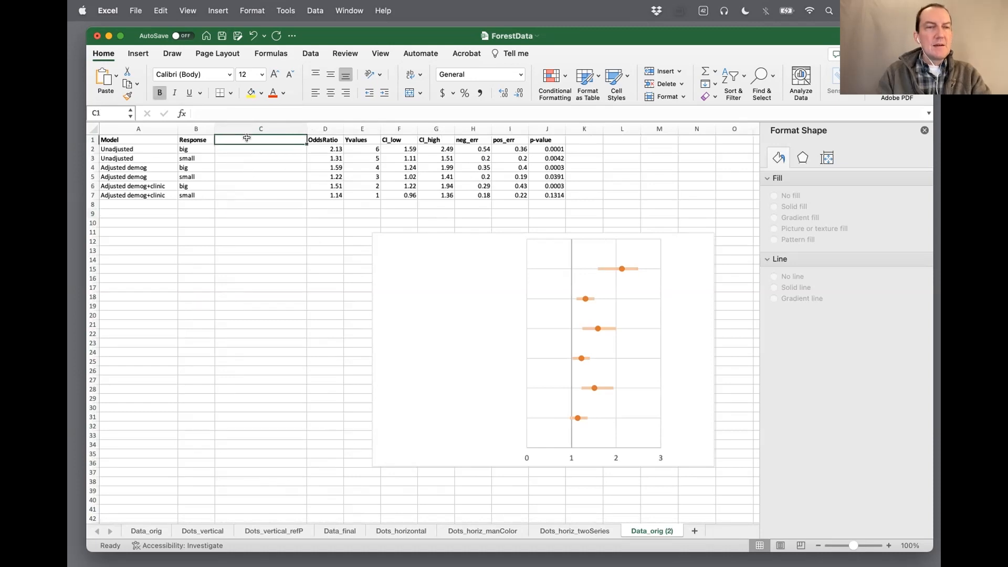
text(Label)
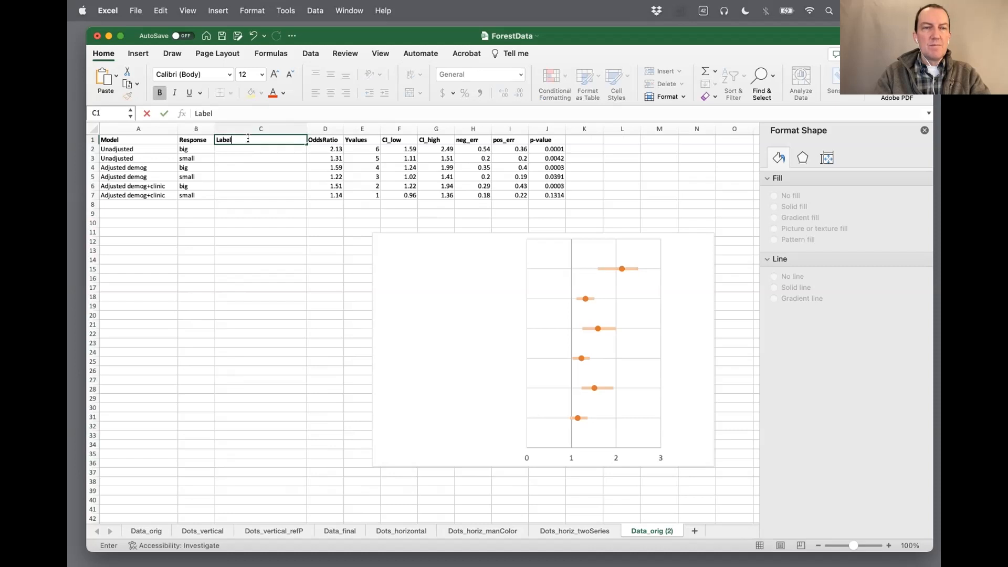
key(Return)
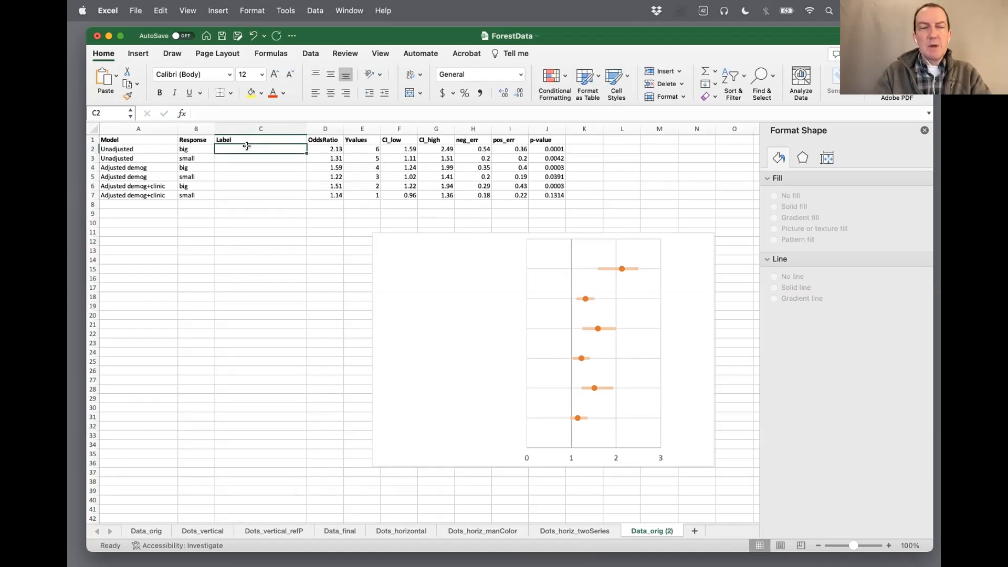
Enter the formula =A2&" : "&B2 in C2 to join the model and response names
text(=)
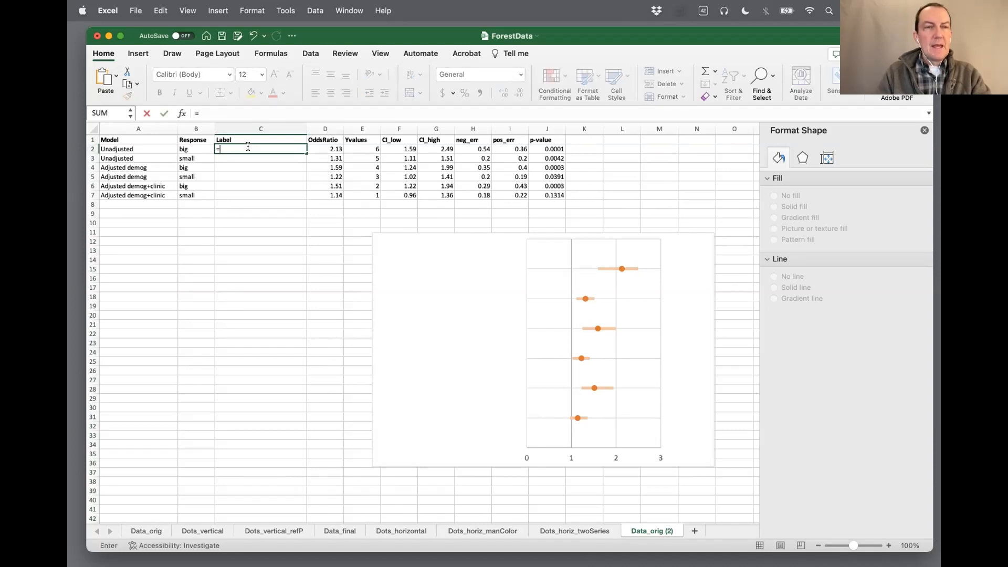
click(143, 147)
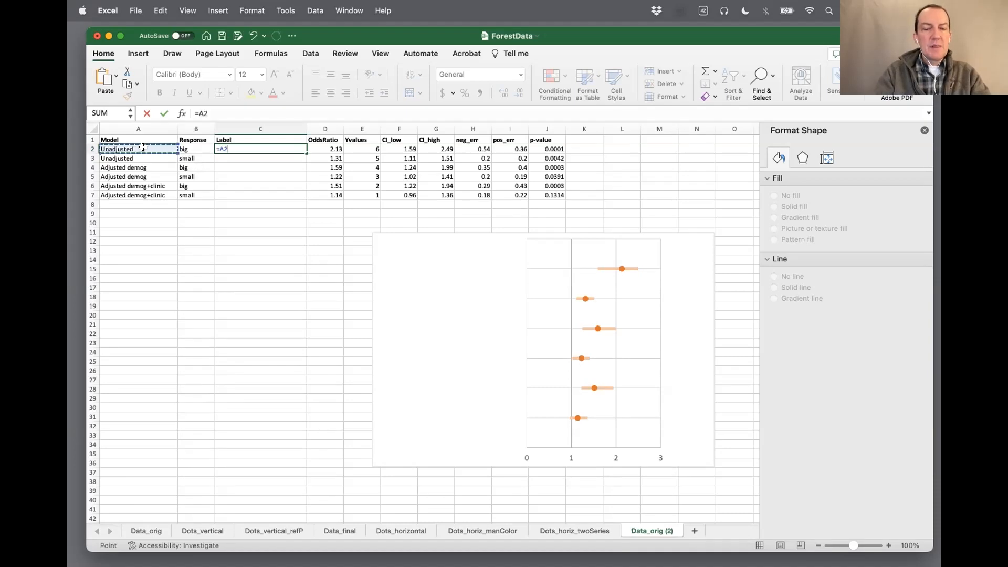
text(&" :)
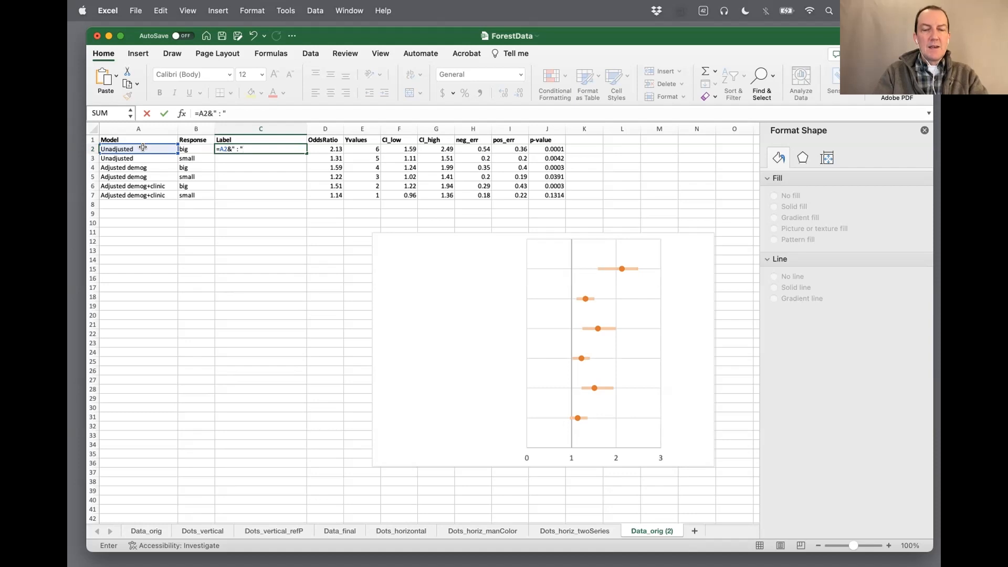
text(&)
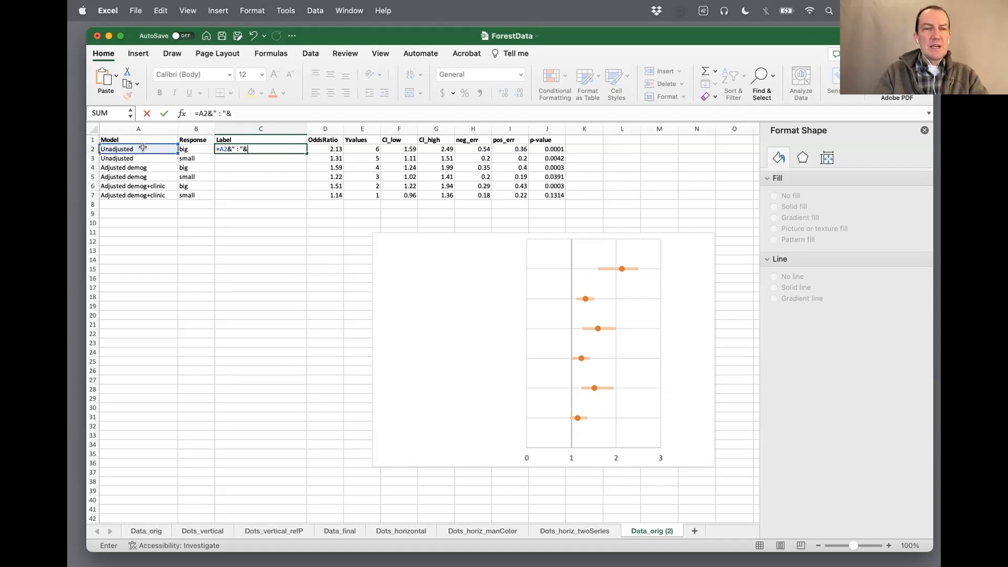
click(190, 149)
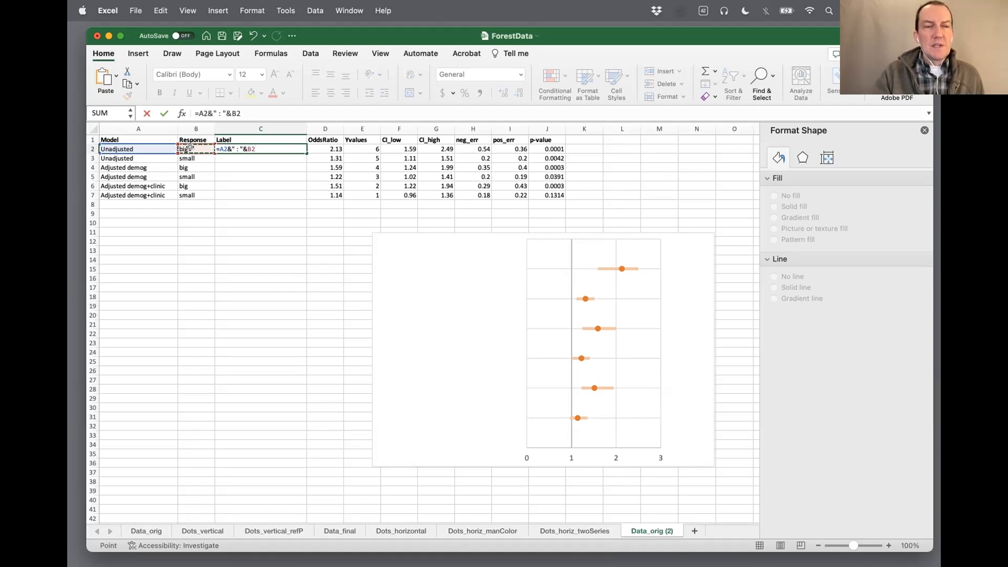
key(Return)
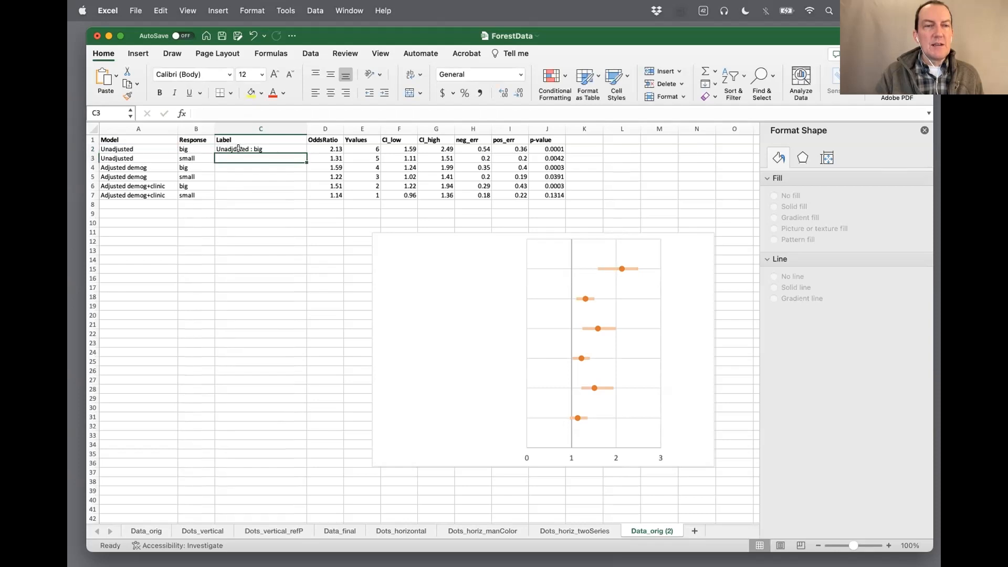
Fill the label formula from C2 down to C7
click(264, 149)
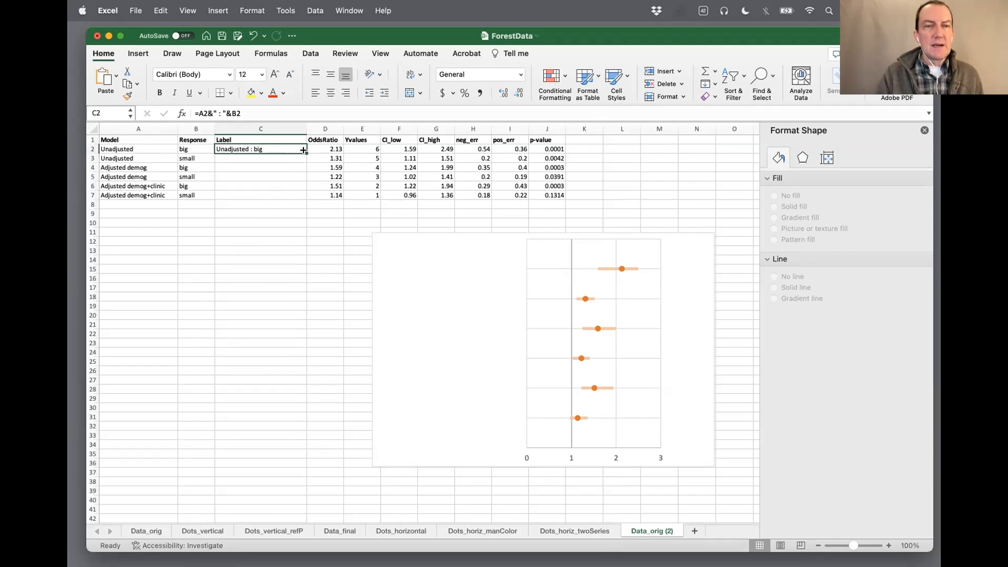
double_click(304, 151)
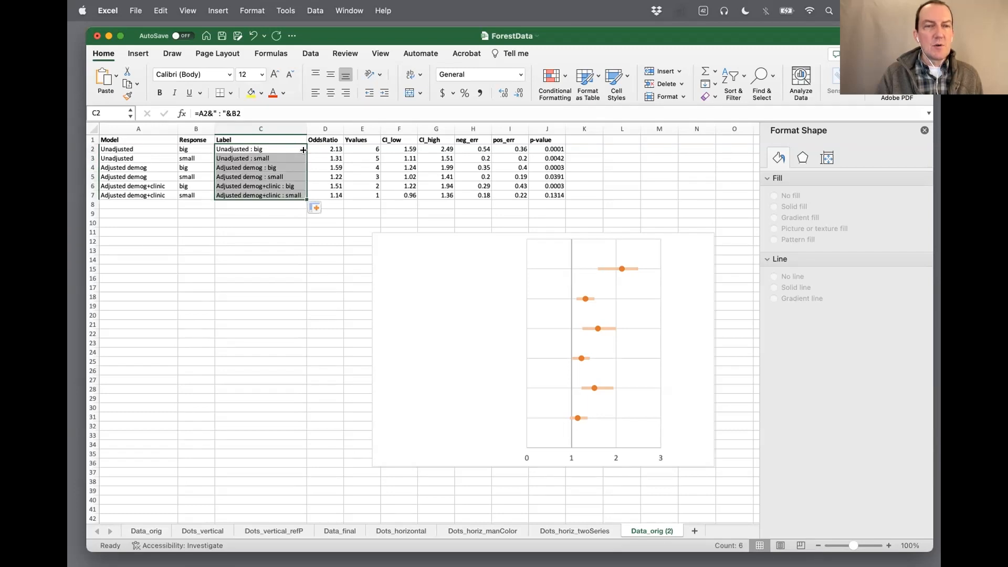
click(248, 207)
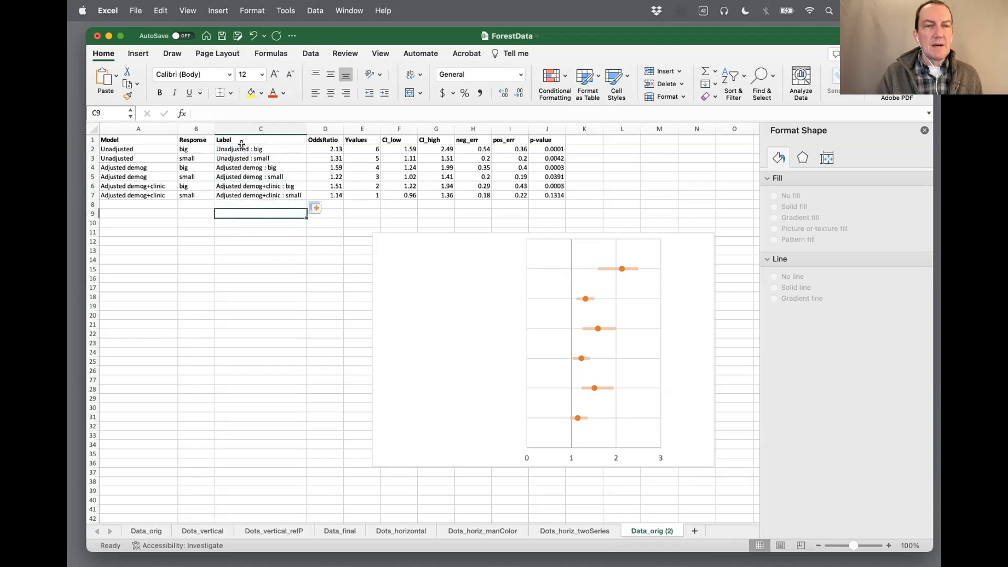
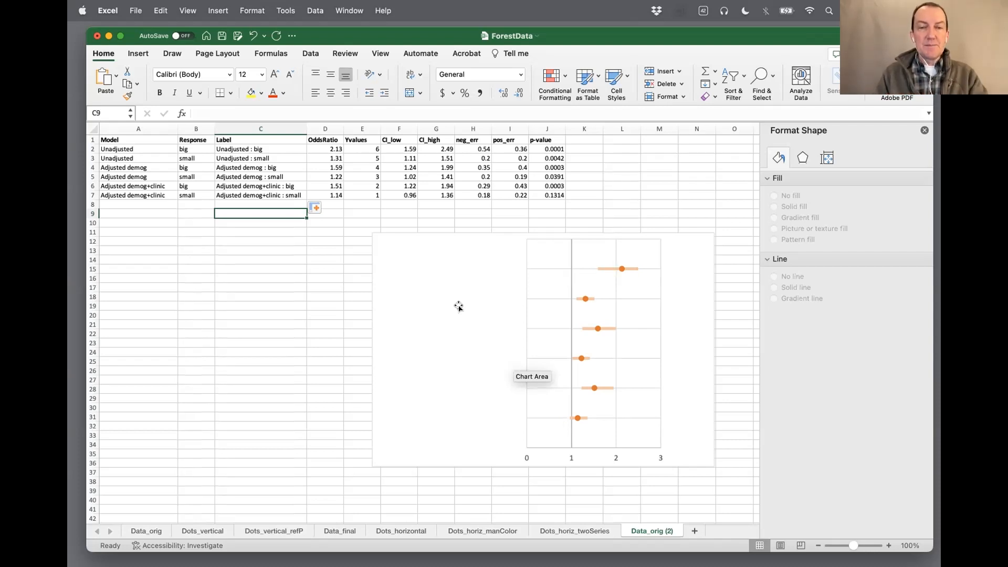
click(543, 287)
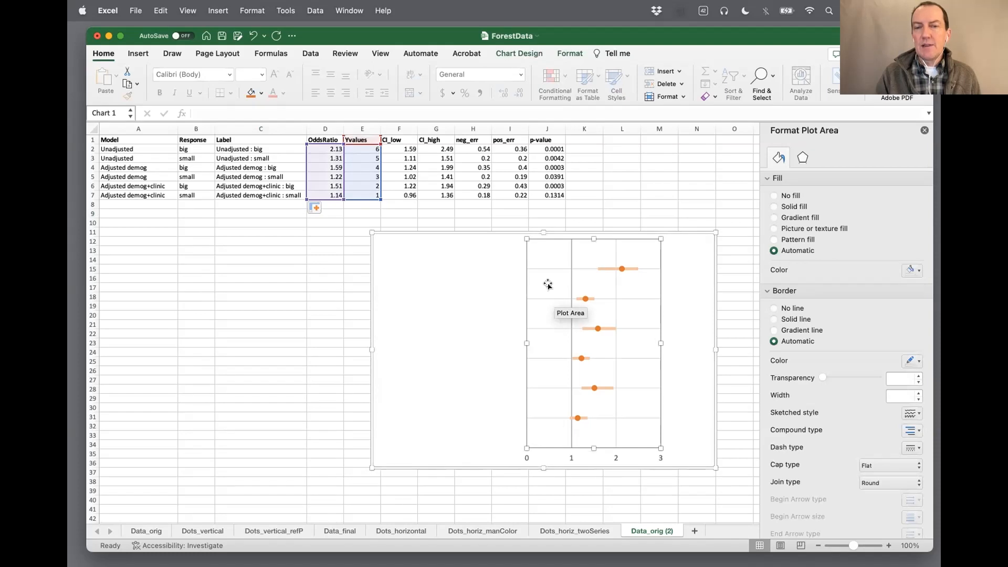
click(550, 269)
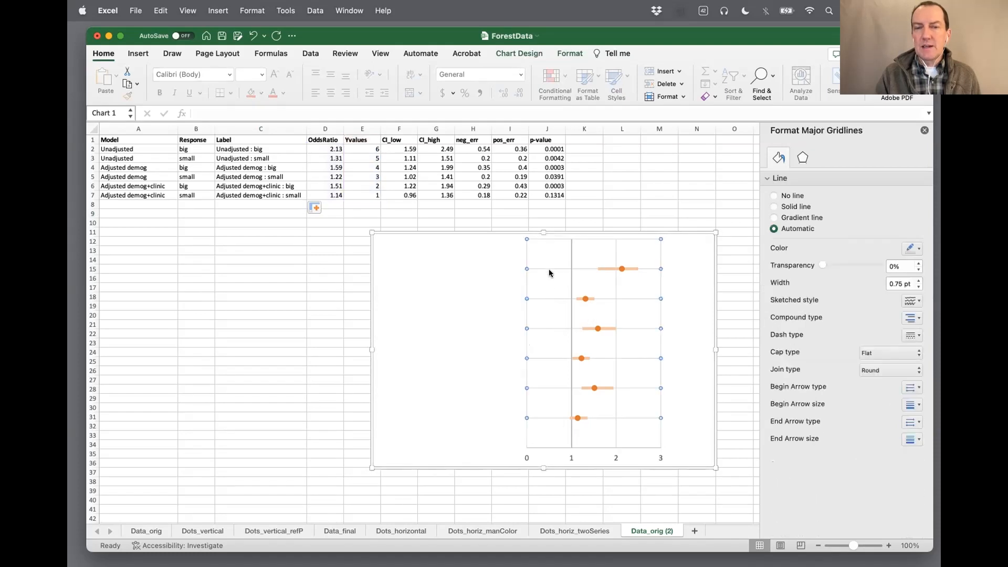
click(547, 279)
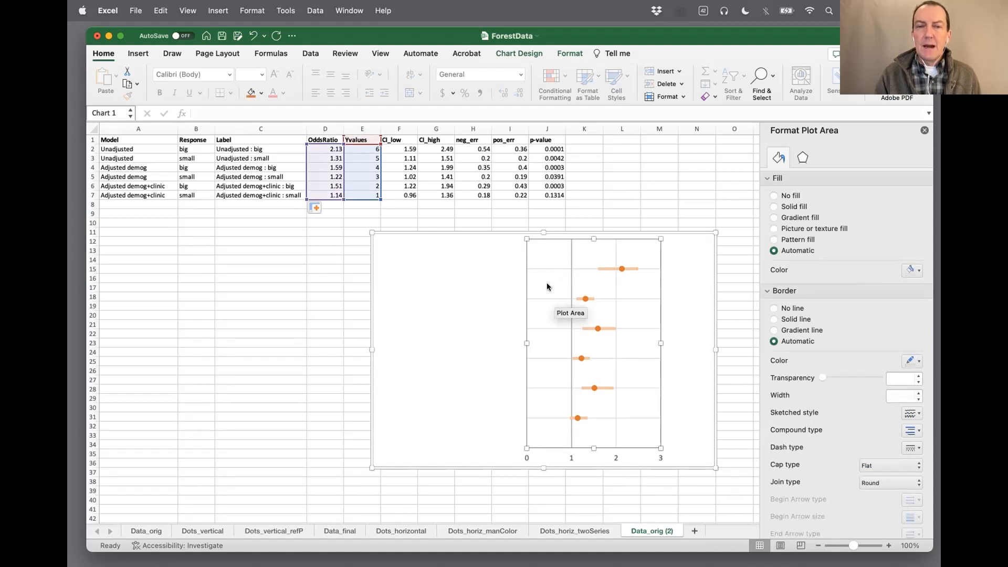
right_click(547, 286)
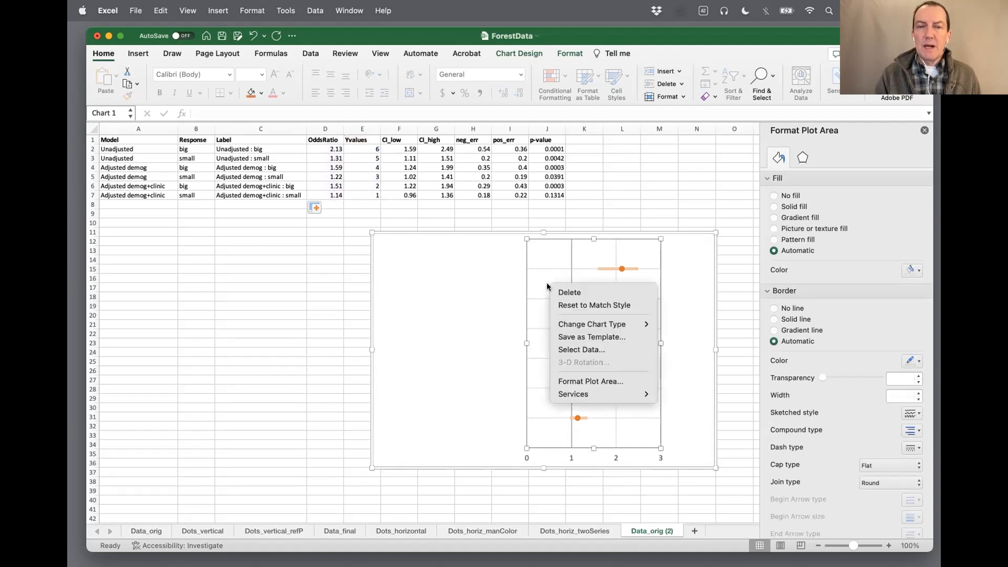
click(617, 351)
drag(450, 87, 438, 113)
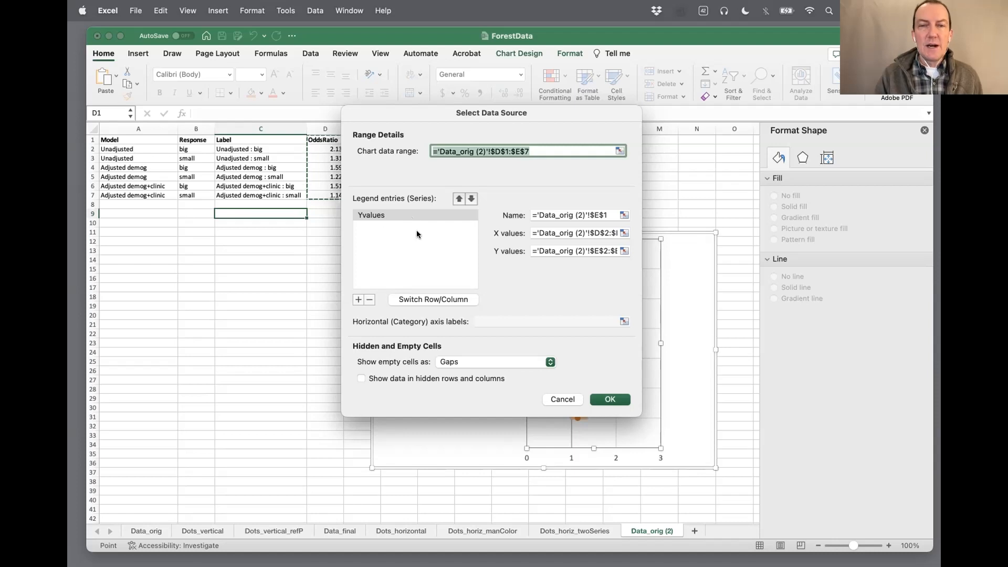
click(358, 300)
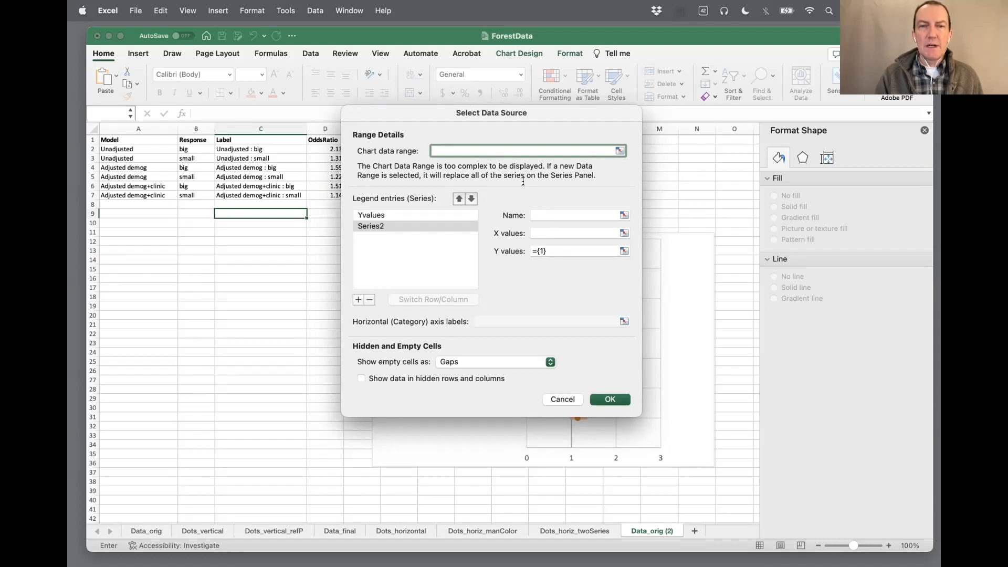
drag(527, 112, 691, 161)
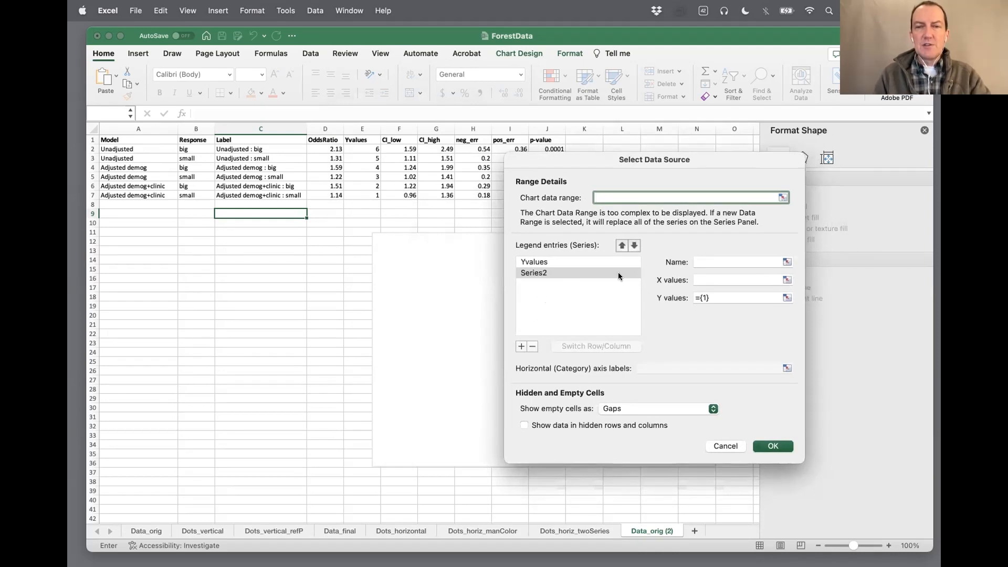
click(706, 260)
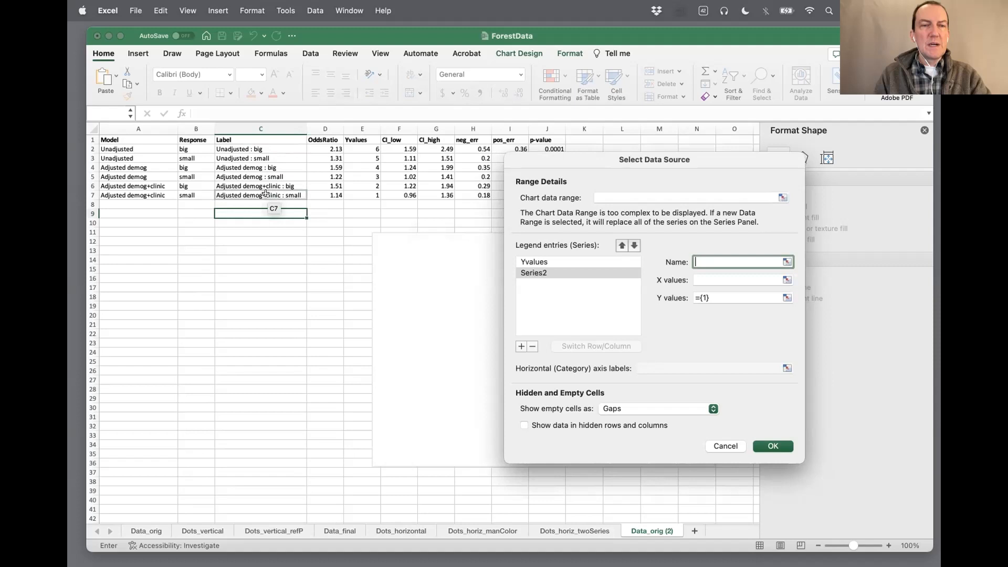
click(242, 139)
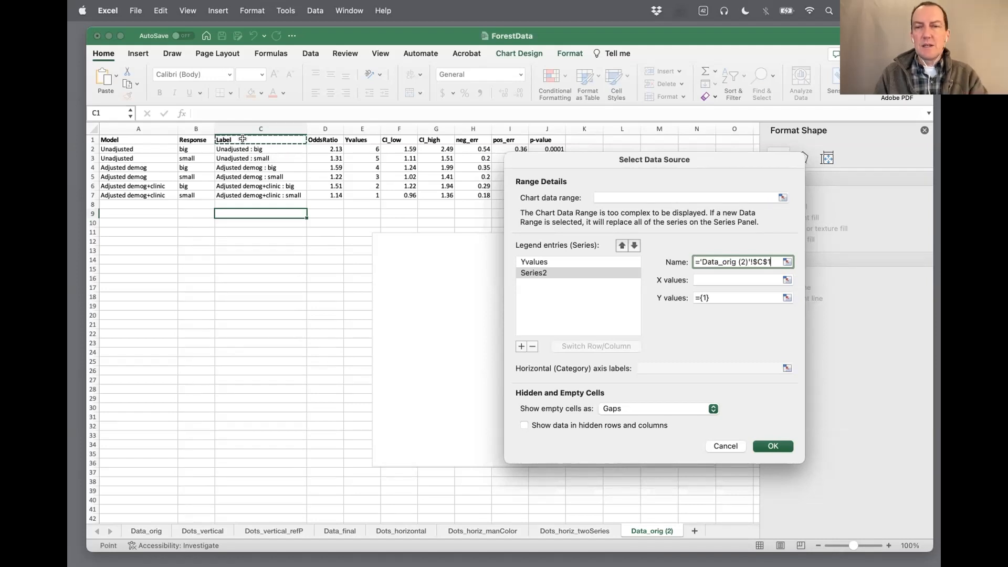
click(719, 280)
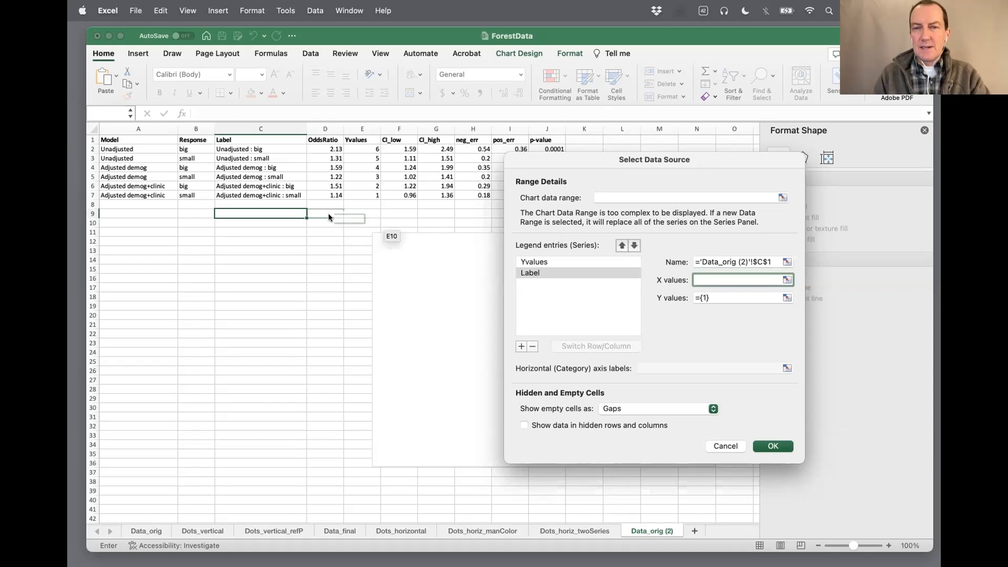
click(321, 126)
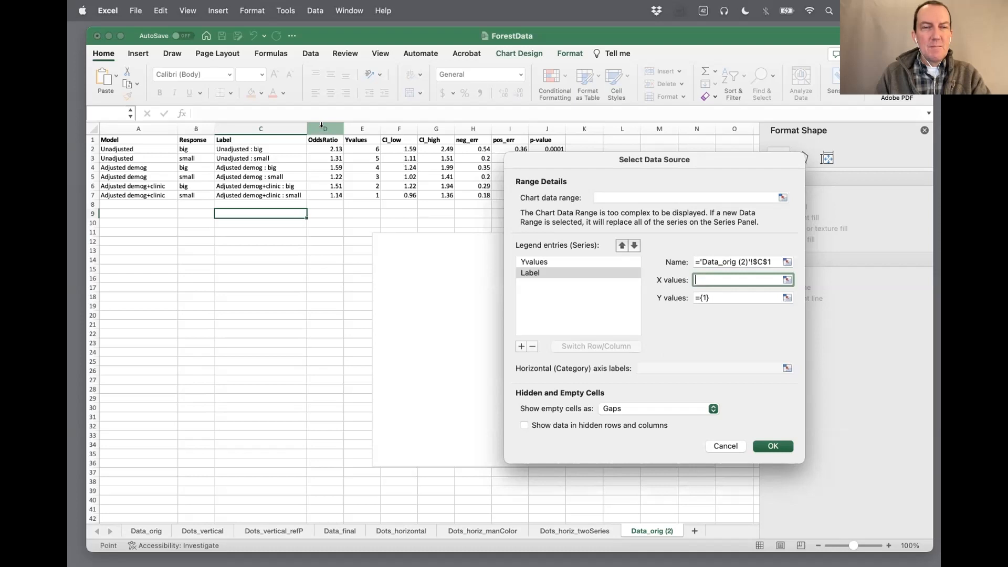
click(726, 446)
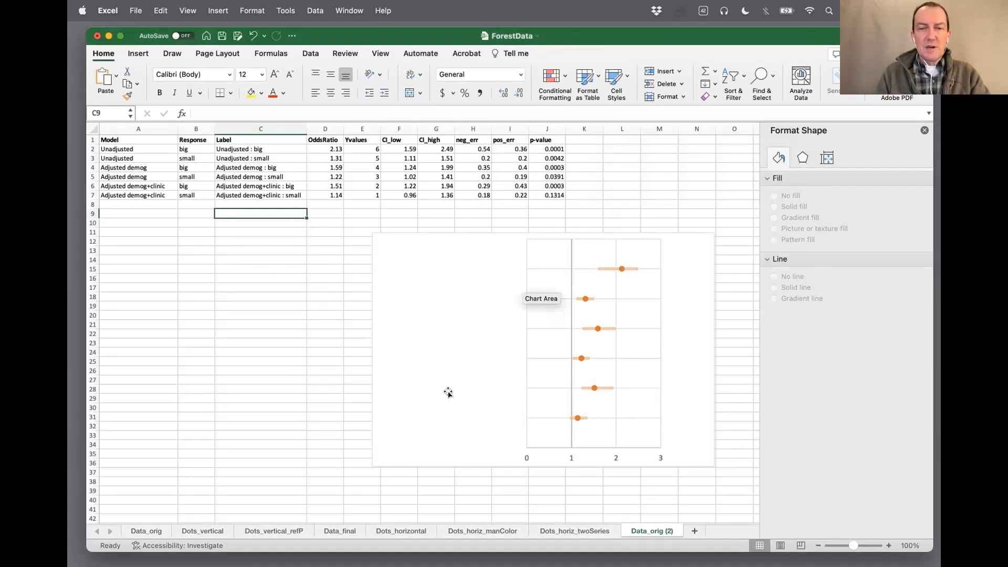
Insert an empty column between the Label and OddsRatio columns and narrow it to about half its width
click(325, 127)
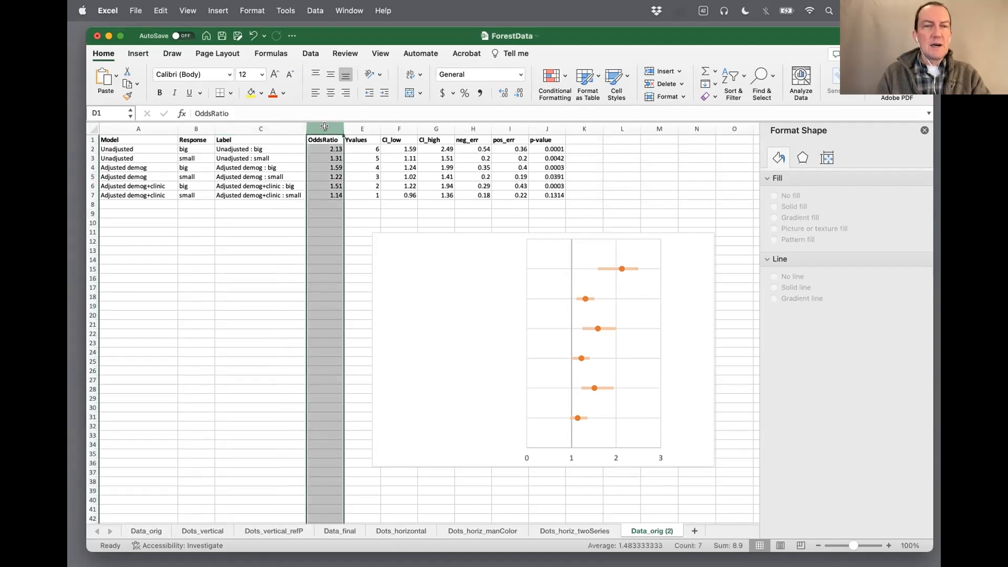
right_click(323, 127)
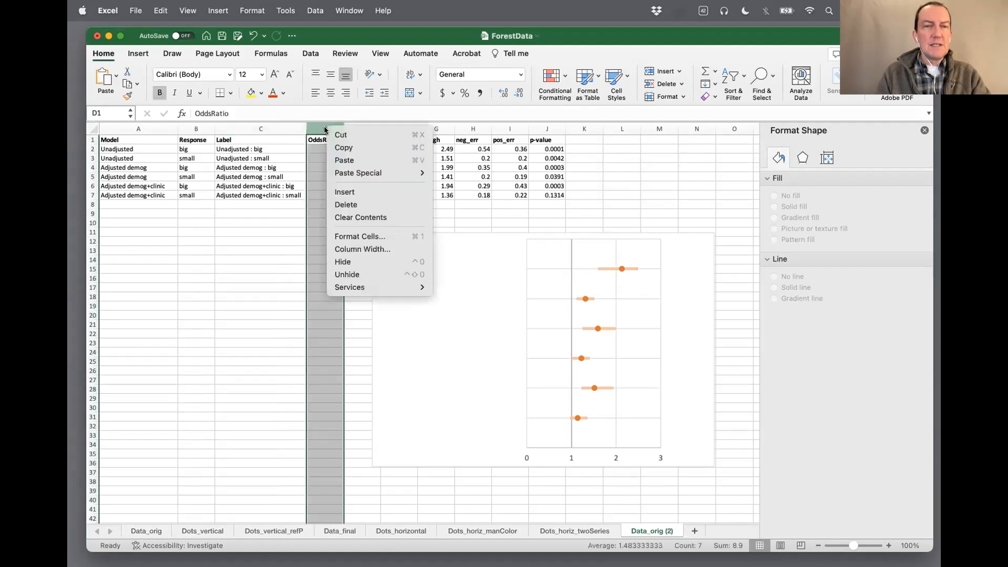
click(346, 192)
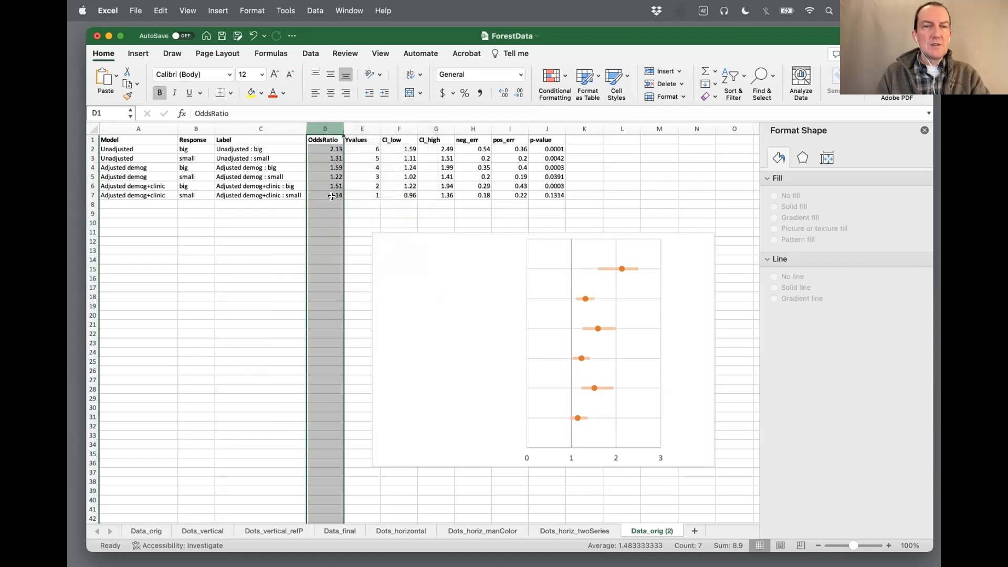
drag(396, 125, 350, 126)
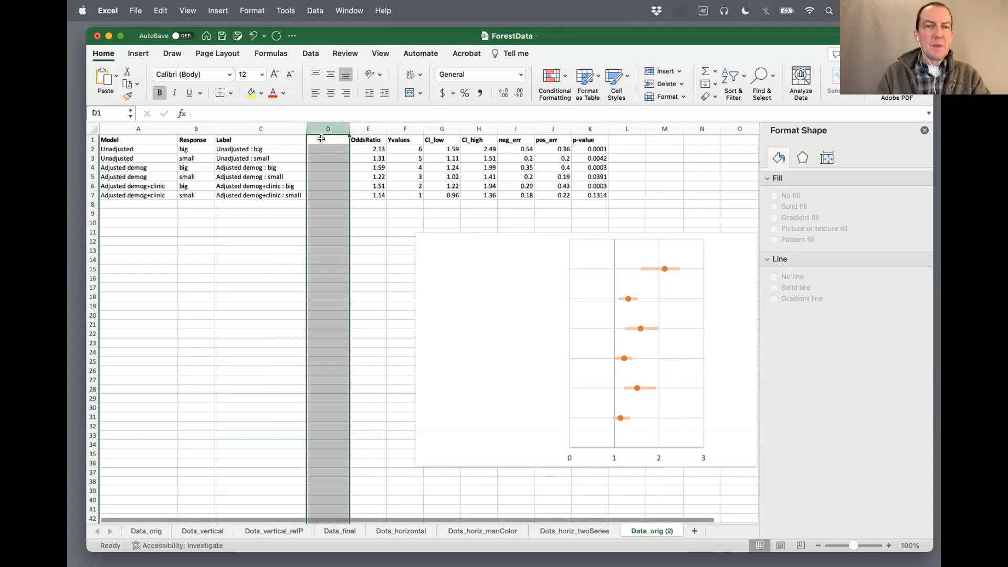
Enter the header LabelX in D1 and narrow column D slightly to fit it
click(321, 139)
text(La)
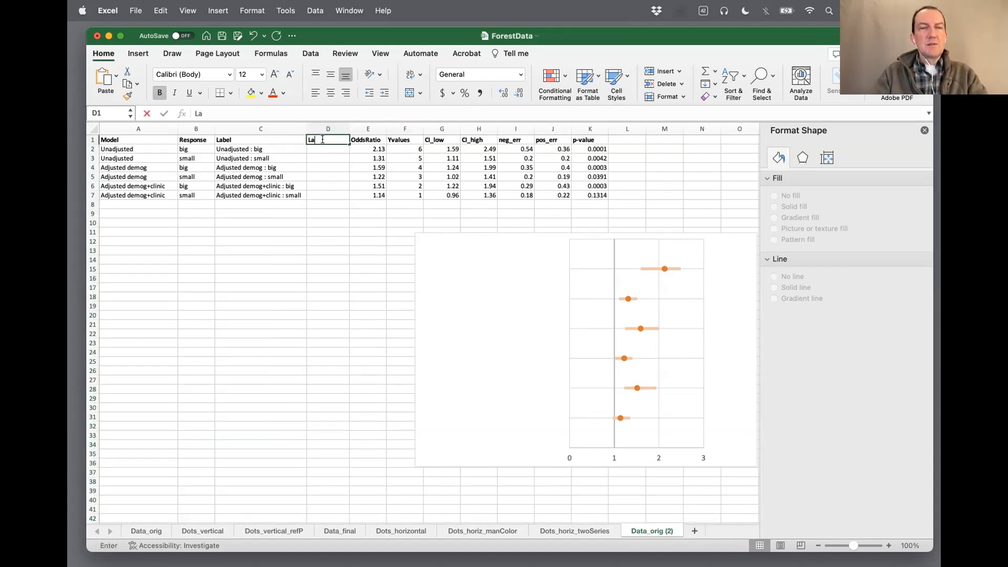
text(belX)
key(Return)
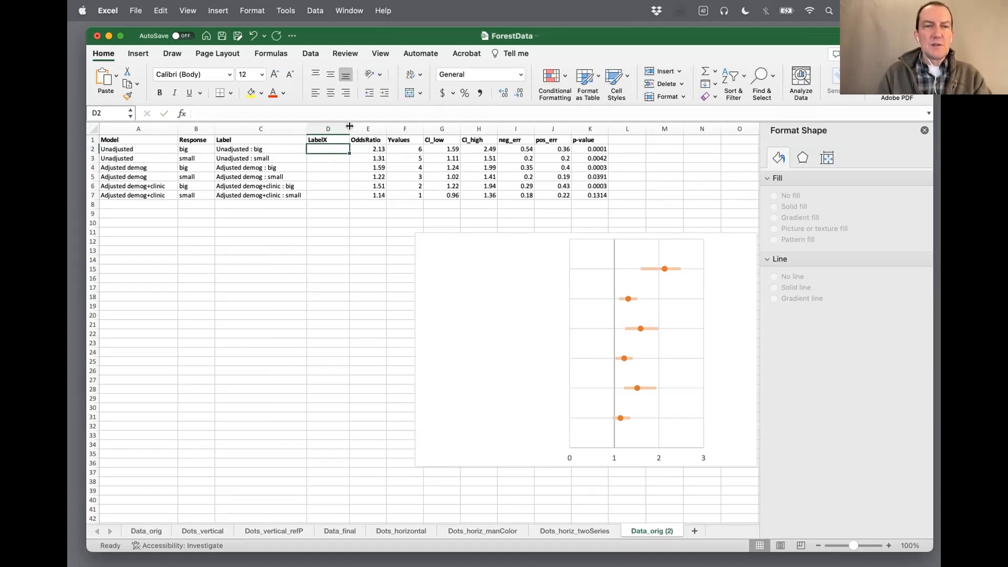
drag(349, 126, 346, 126)
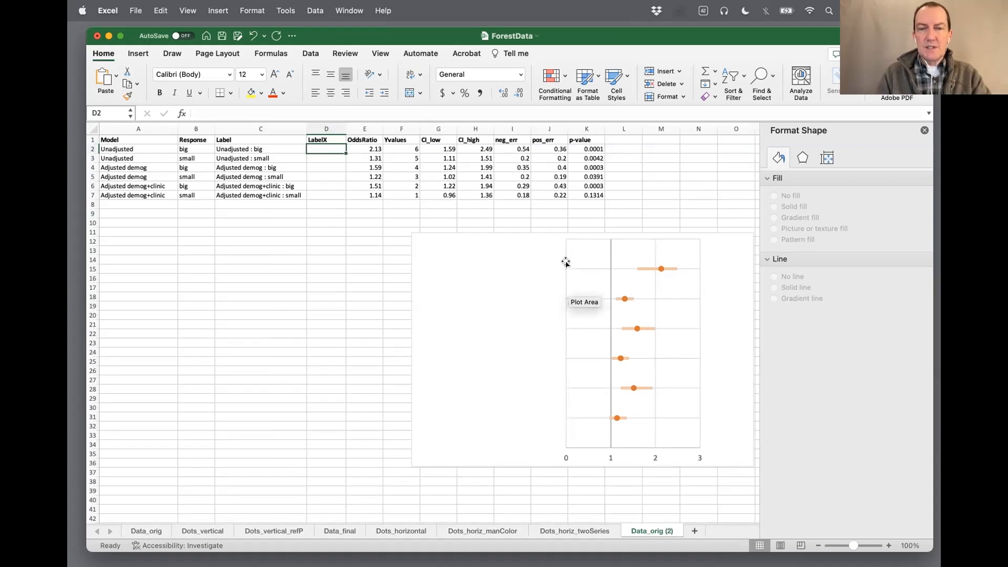
Enter 0 in D2 and fill it down the LabelX column to D7
text(0)
key(Return)
click(331, 148)
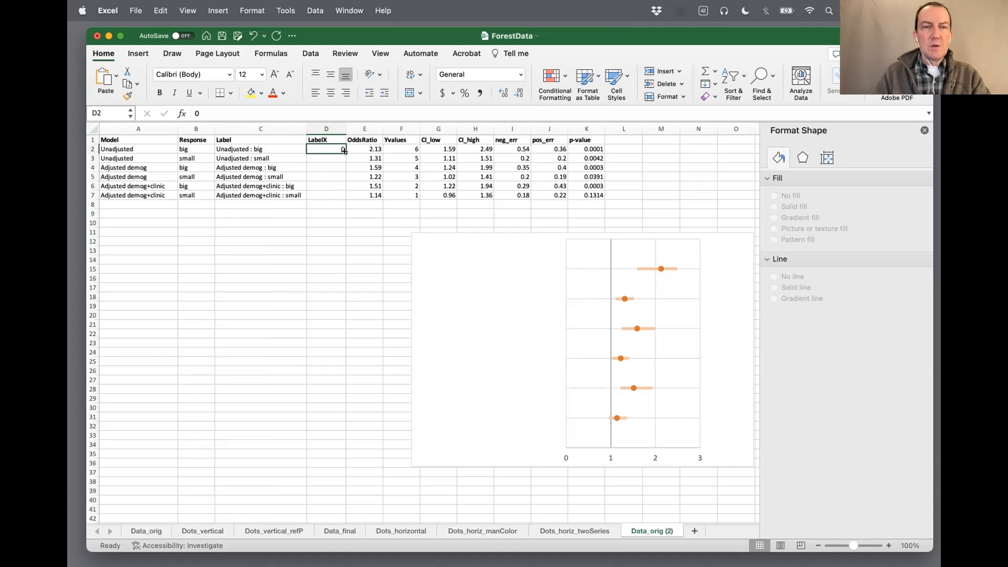
drag(344, 151, 343, 199)
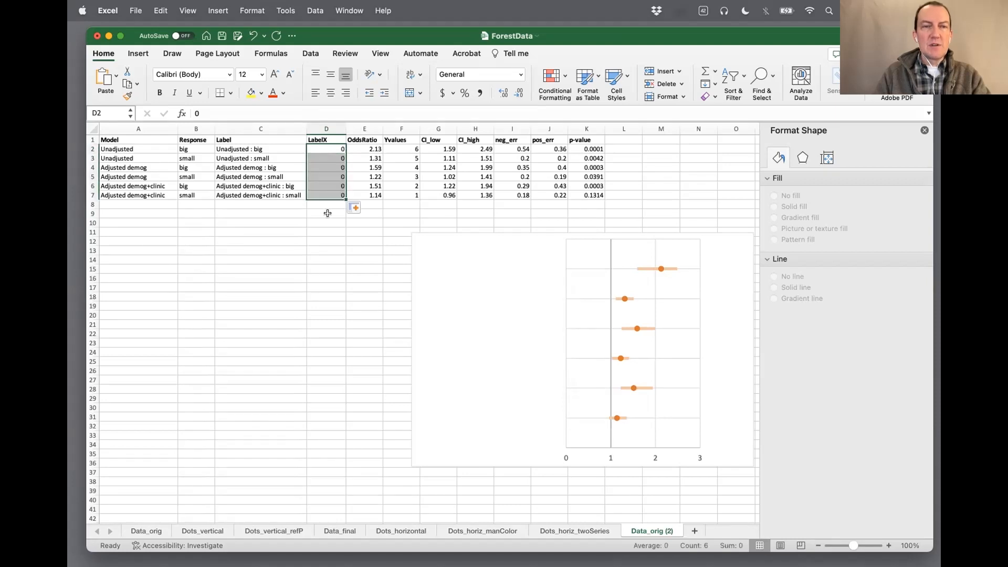
click(327, 213)
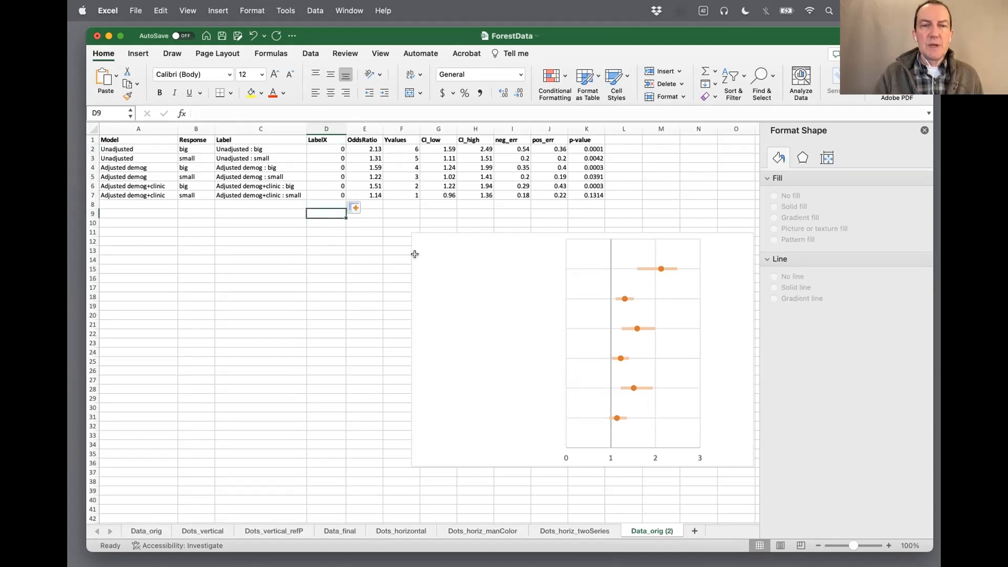
Move the chart so it starts beneath the Label column, and add a second data series named from cell C1
click(463, 231)
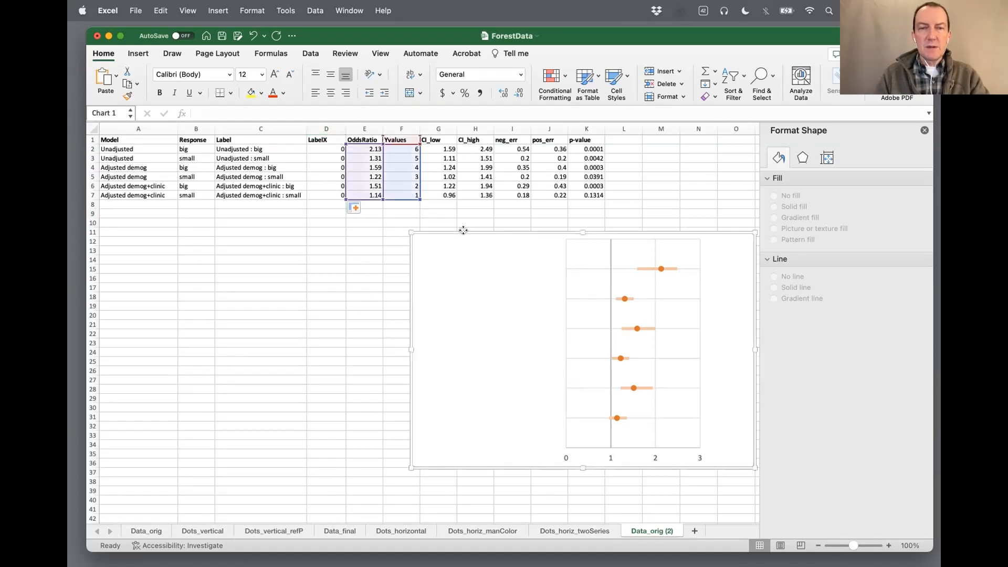
drag(463, 230, 347, 237)
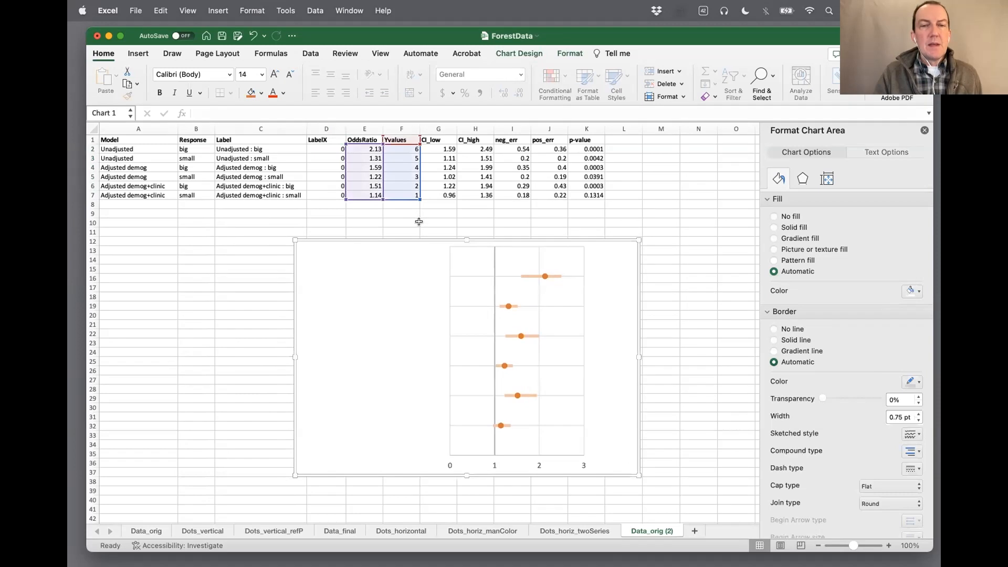
click(465, 296)
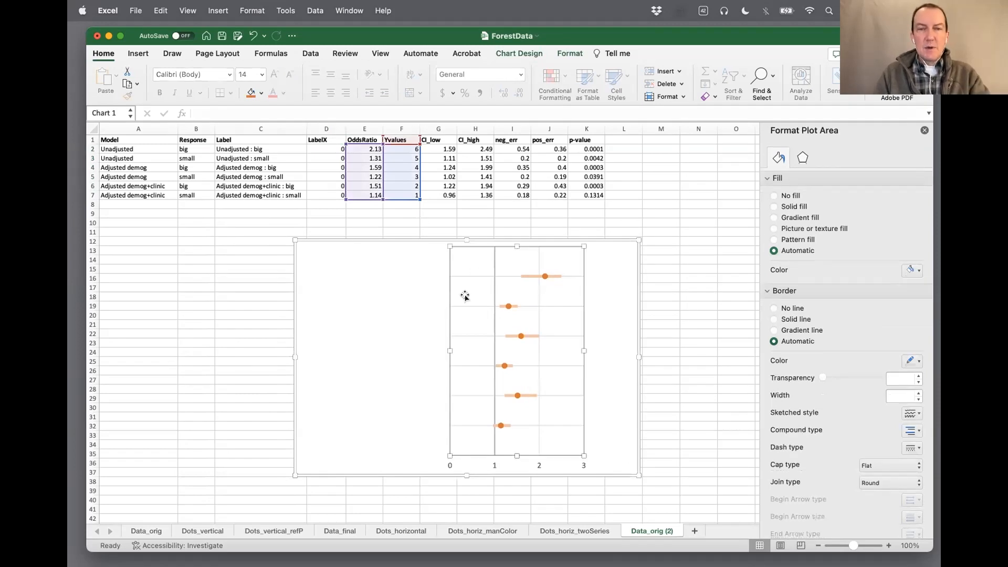
right_click(468, 293)
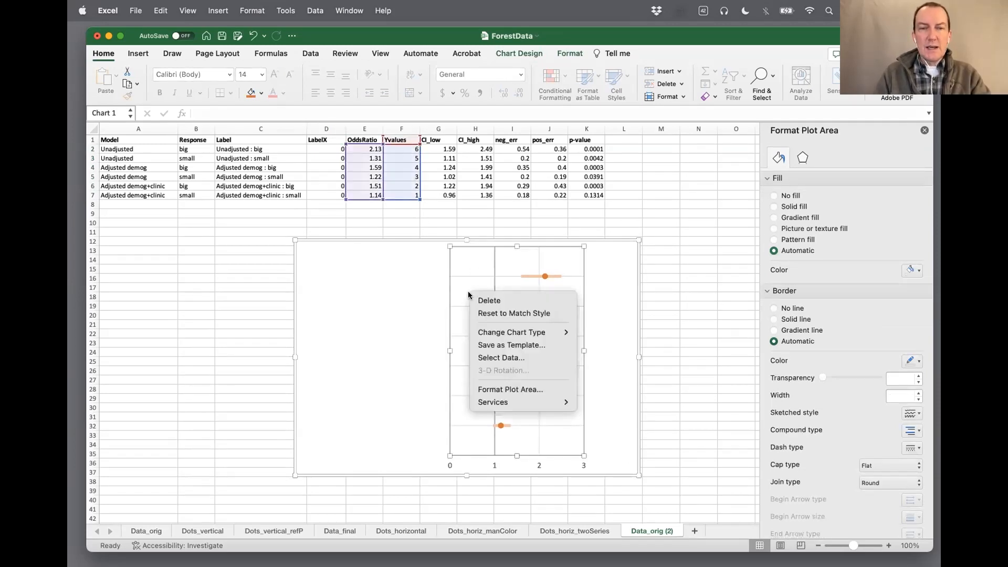
click(533, 358)
drag(605, 96, 754, 109)
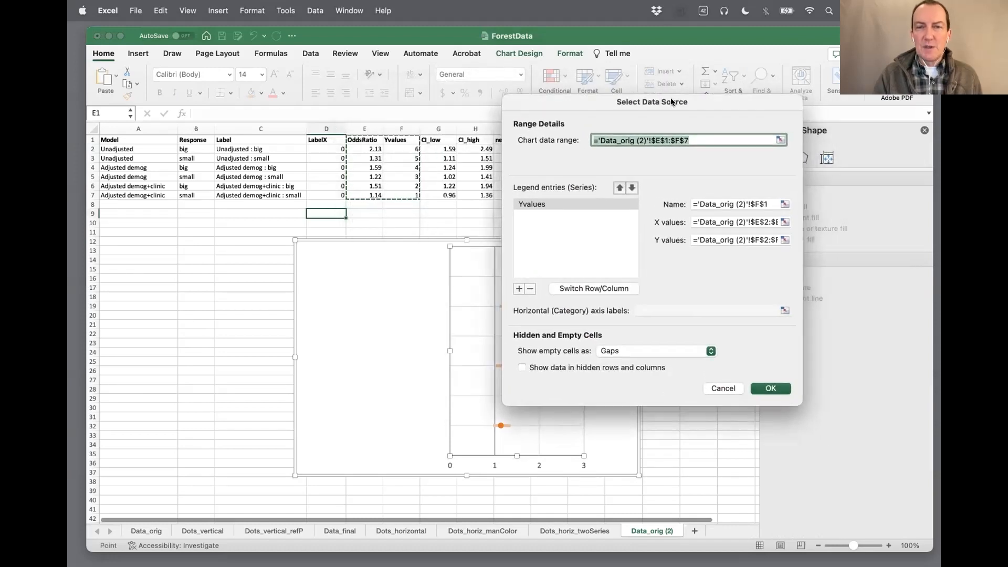
click(518, 289)
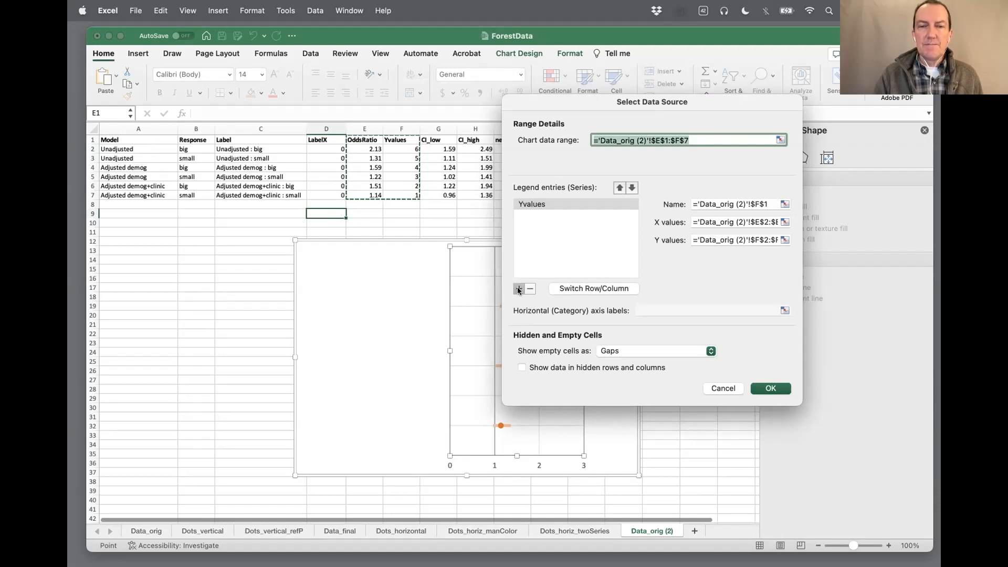
click(704, 203)
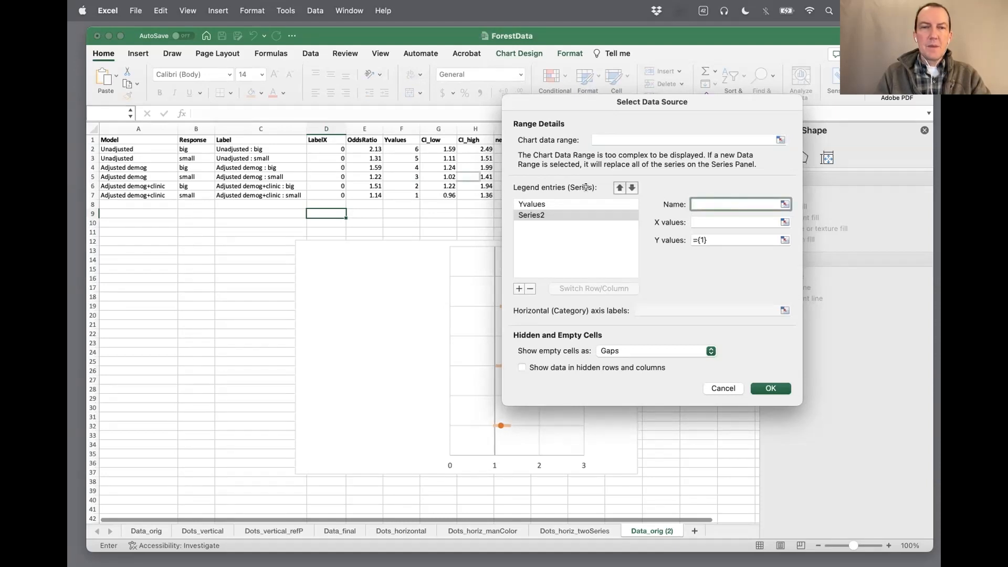
click(252, 138)
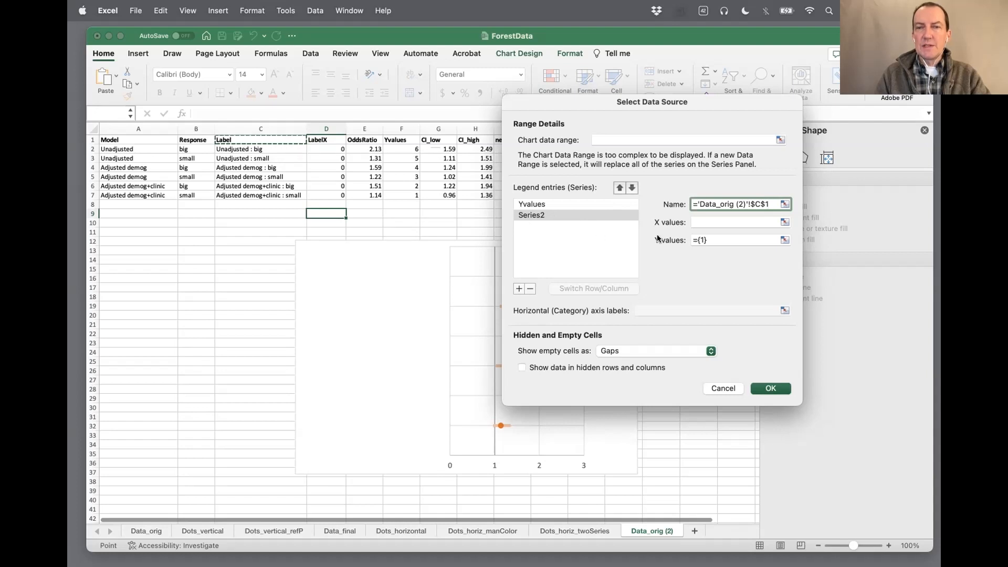
Set the Label series' X values to D2:D7 and its Y values to F2:F7, and apply the data source changes
click(707, 220)
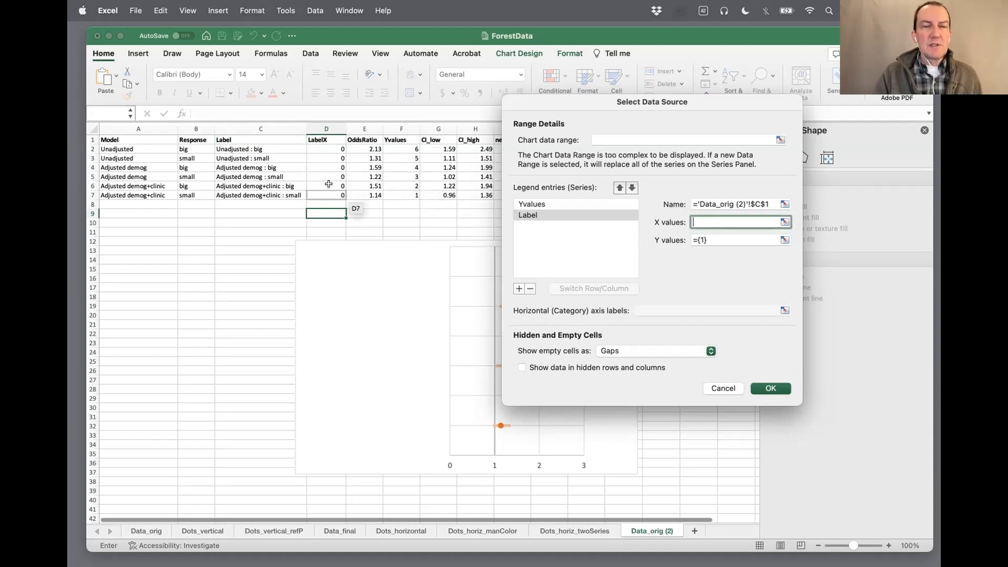
drag(330, 148, 328, 194)
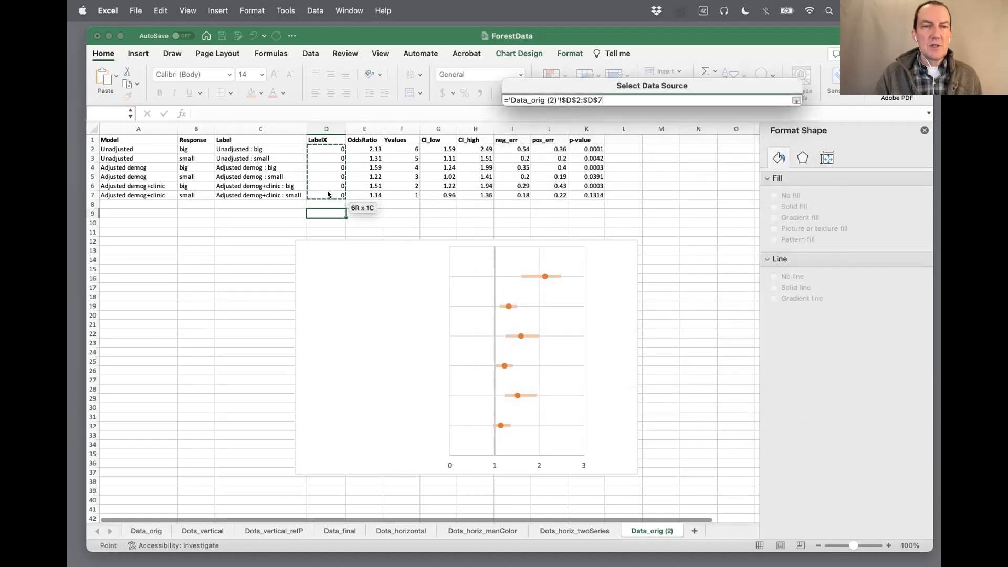
key(Return)
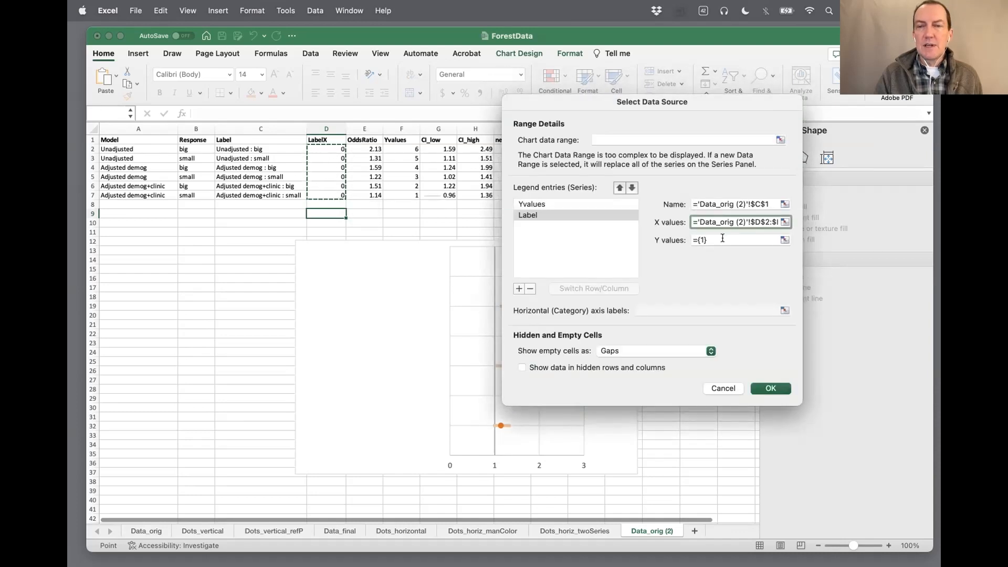
click(722, 238)
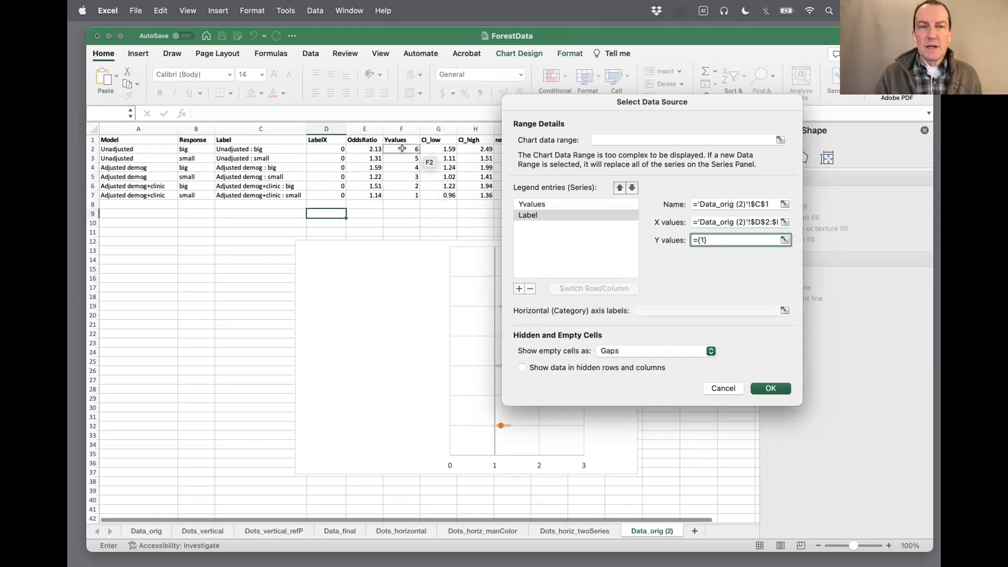
drag(401, 148, 402, 191)
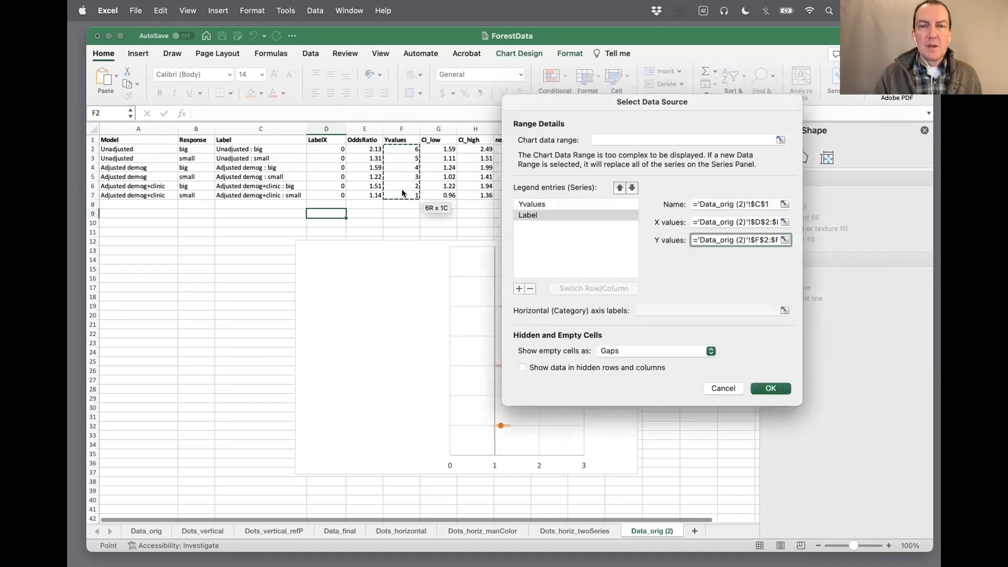
click(762, 389)
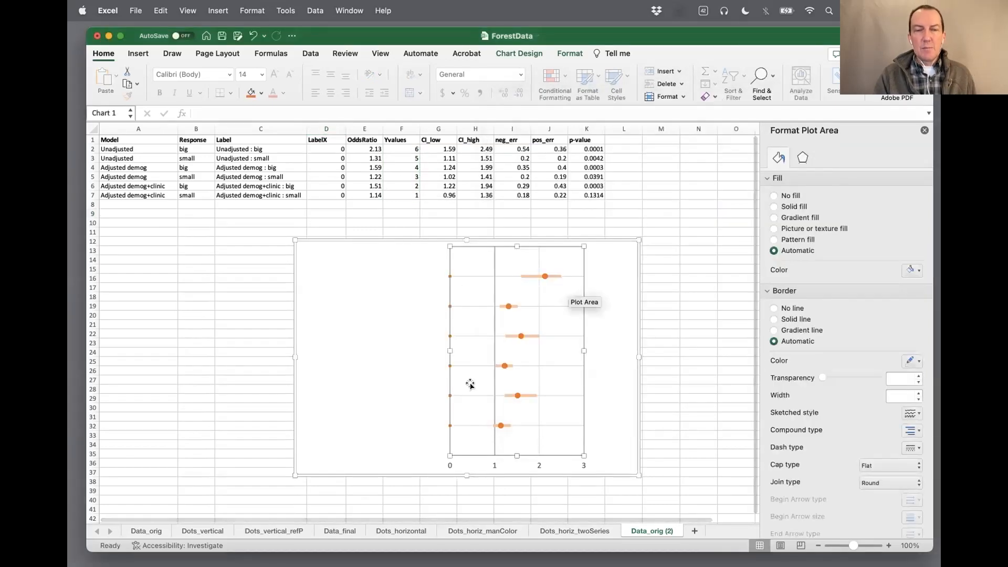
Add data labels to the Label helper series plotted along x = 0
click(449, 278)
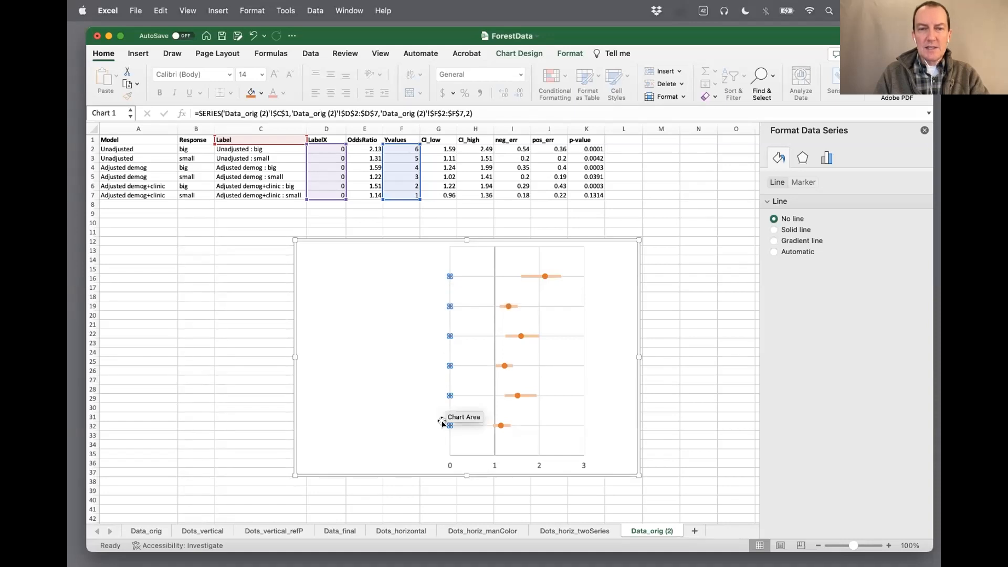
right_click(450, 278)
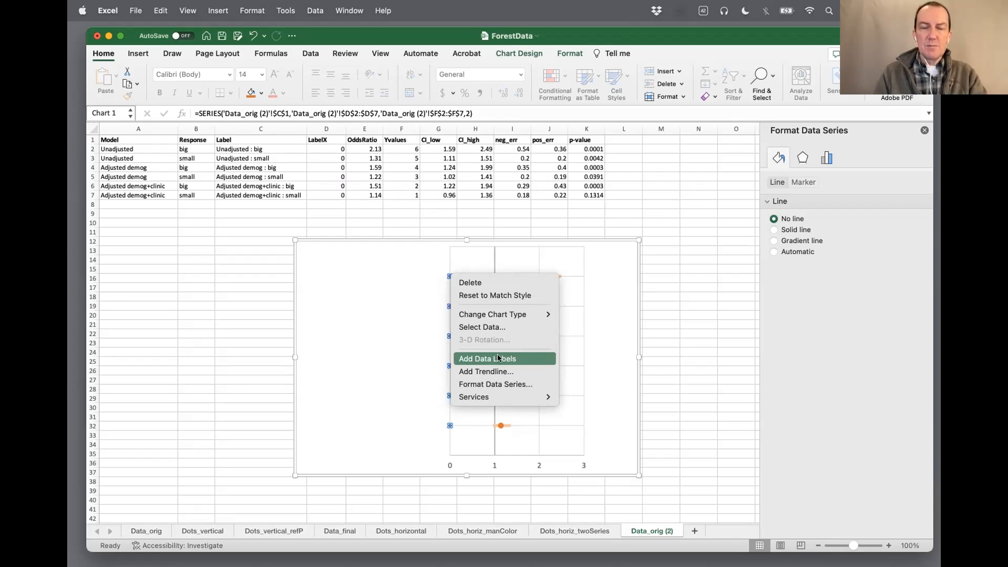
click(519, 359)
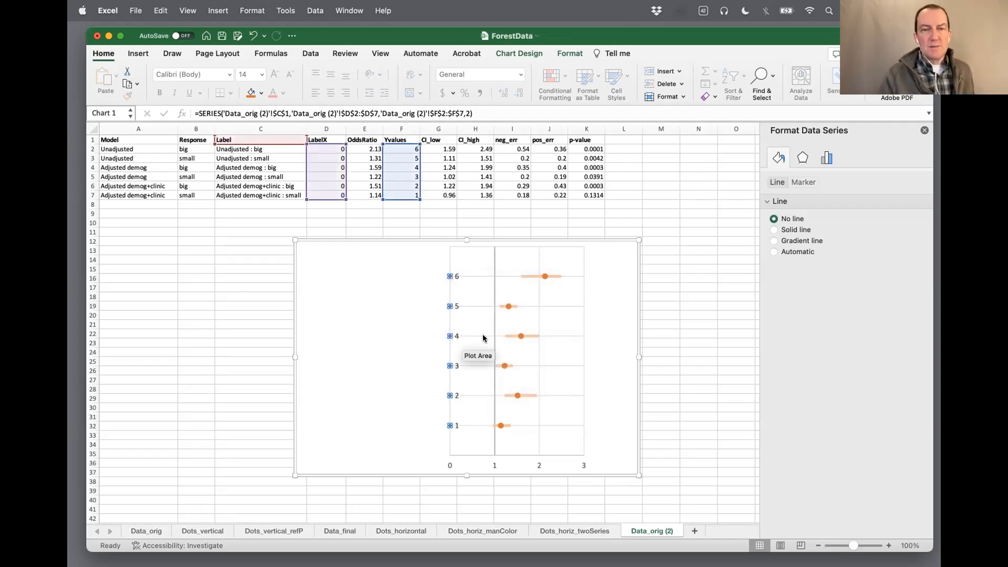
Make the Label series' data labels take their text from cells C2:C7
click(455, 276)
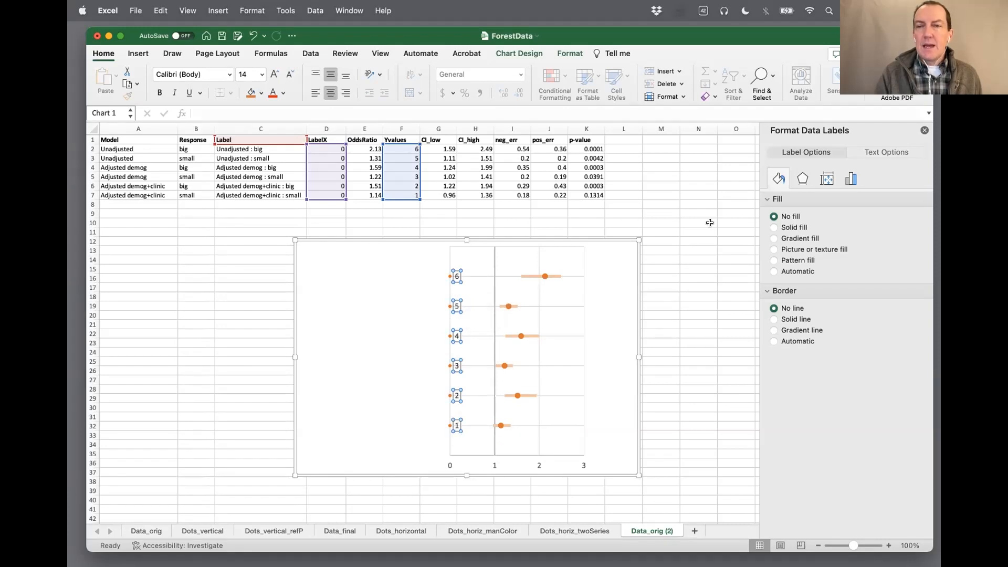
click(850, 179)
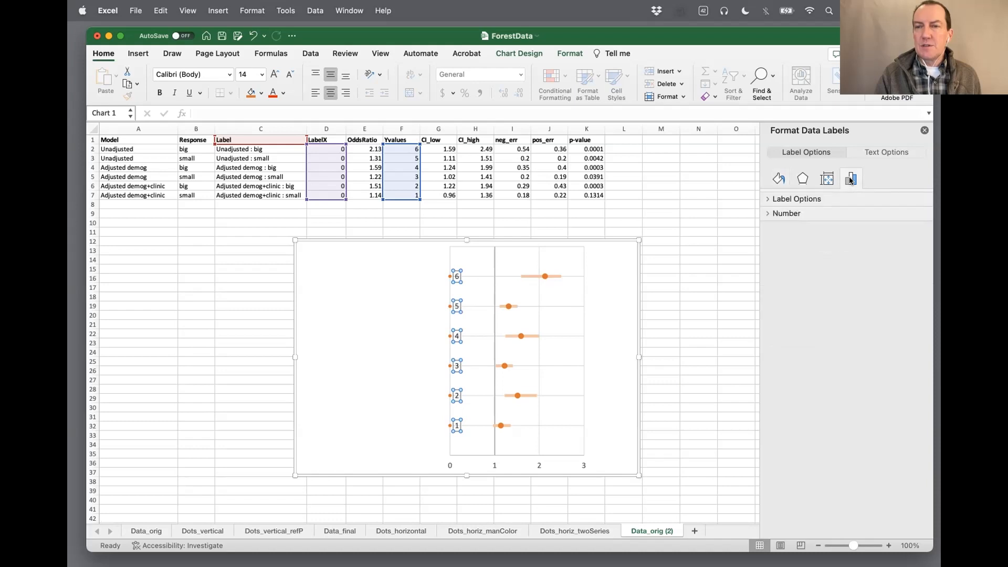
right_click(455, 277)
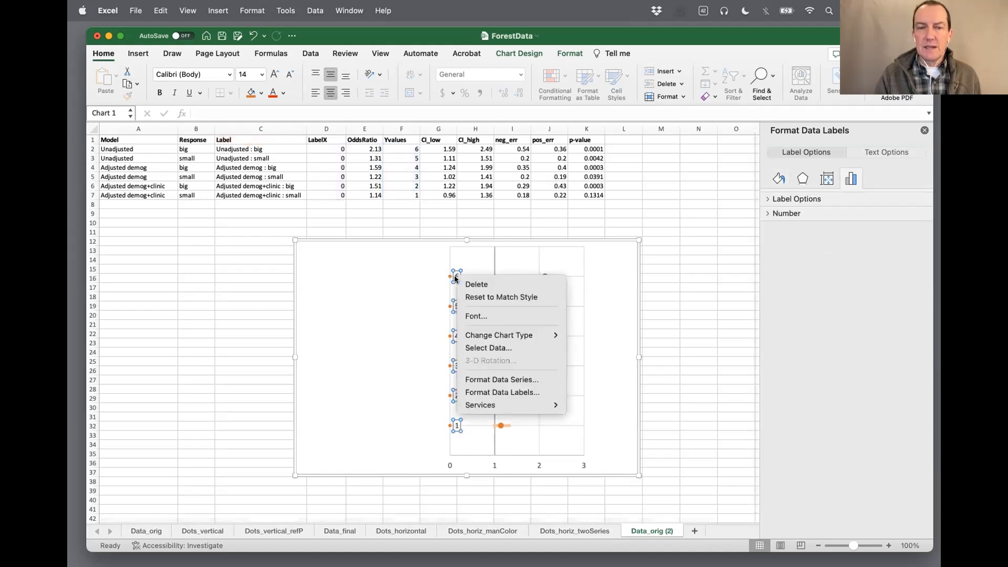
click(473, 393)
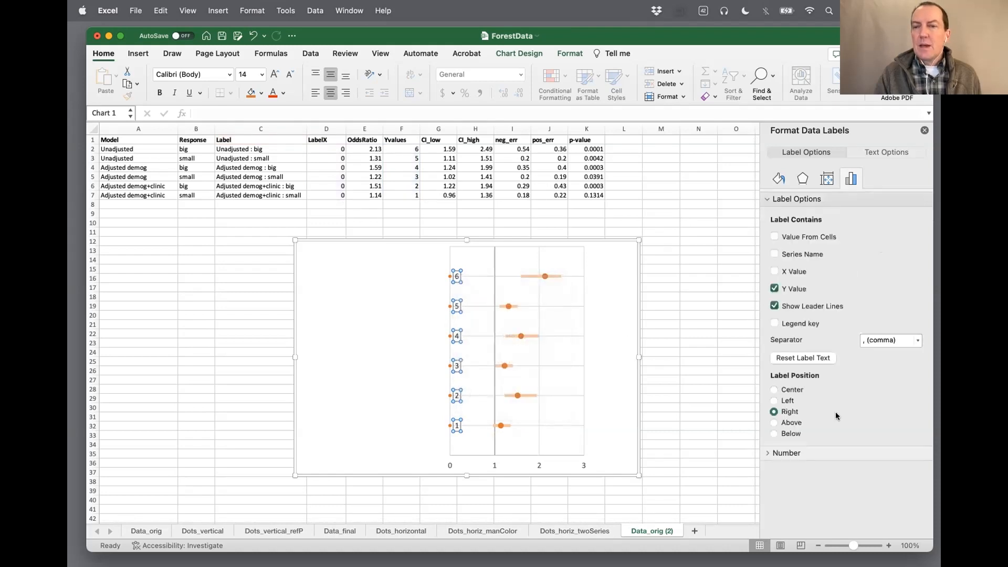
click(773, 237)
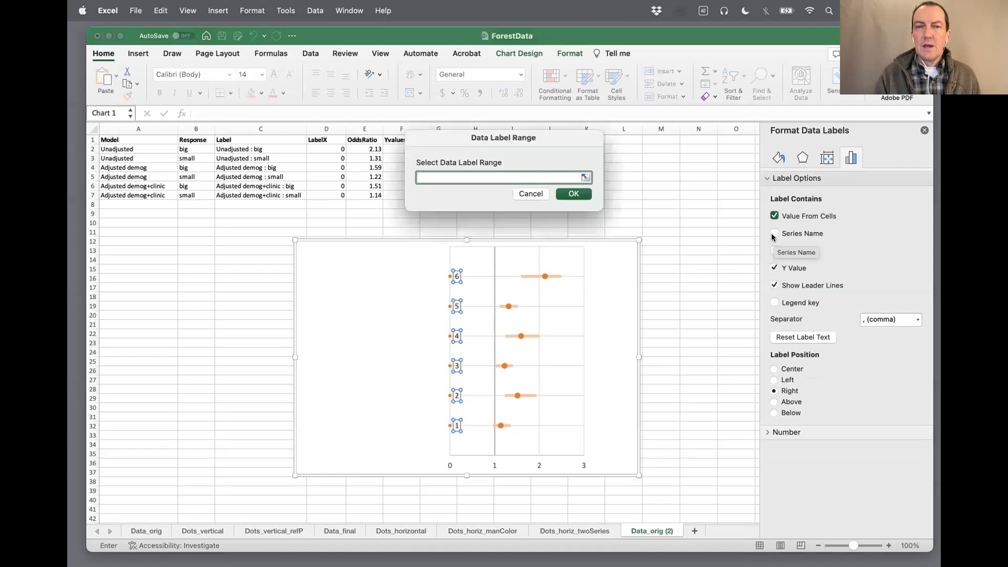
drag(506, 137, 608, 156)
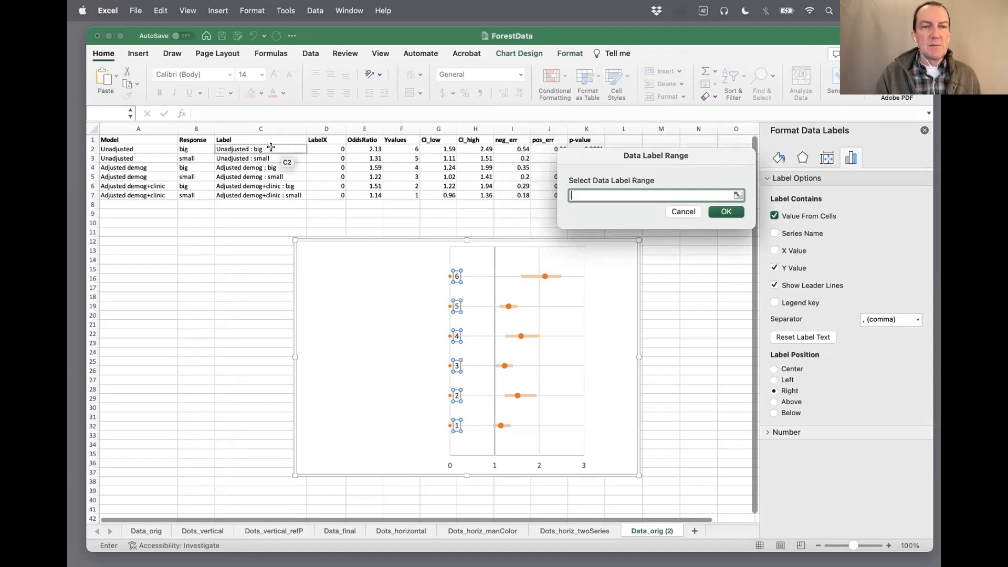
drag(256, 149, 257, 191)
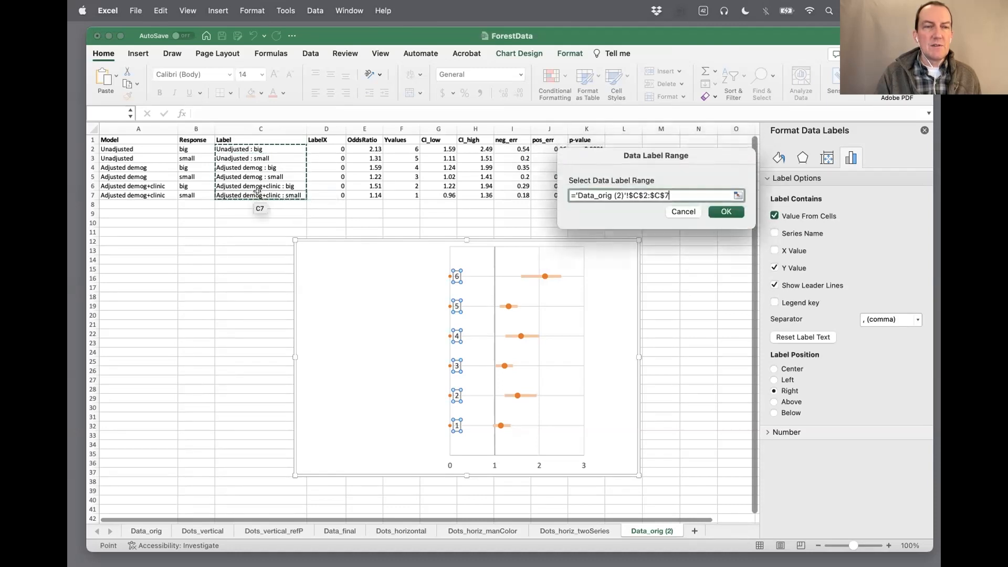
click(720, 212)
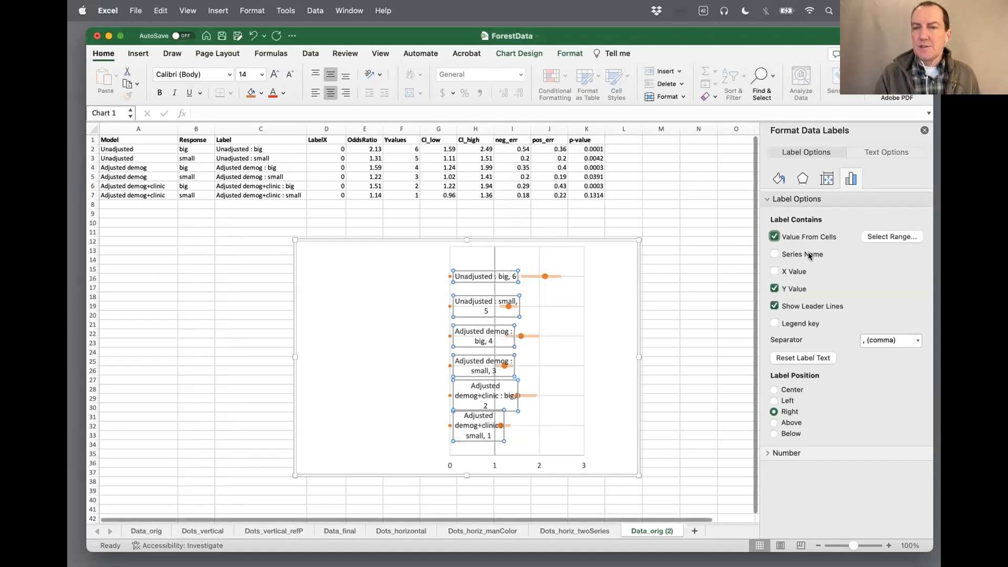
Remove the Y value from the data labels and place the labels to the left of their points
click(774, 289)
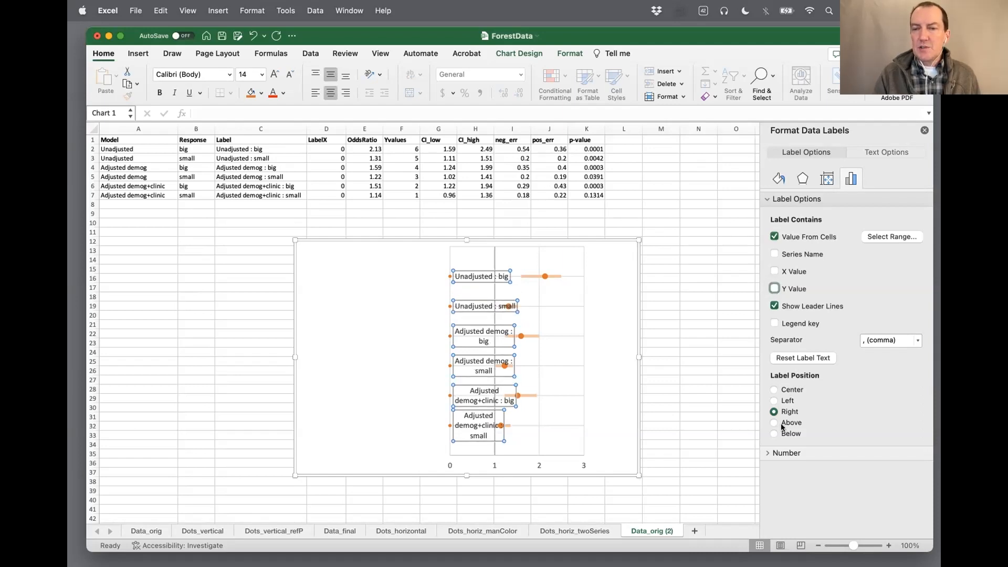
click(774, 401)
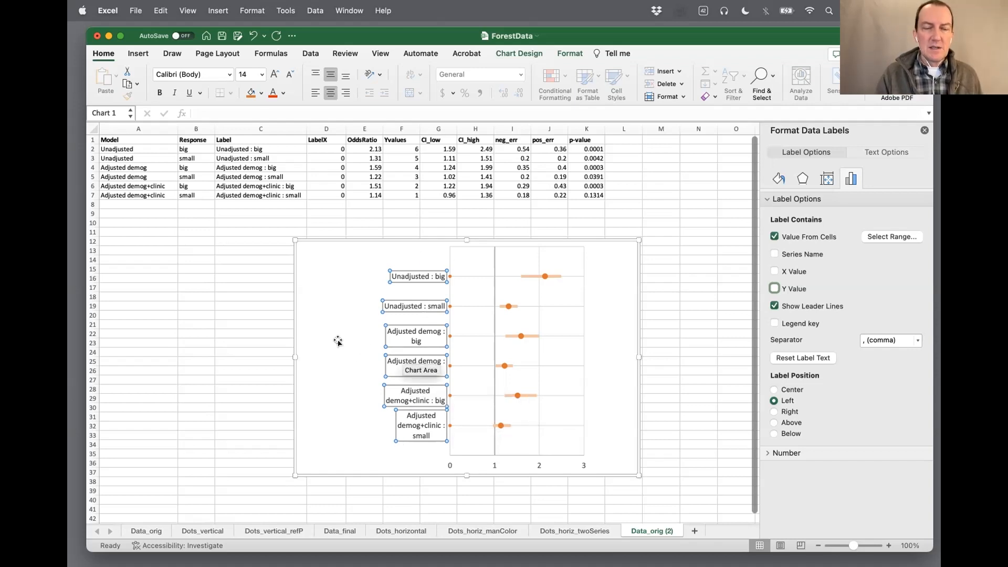
click(344, 362)
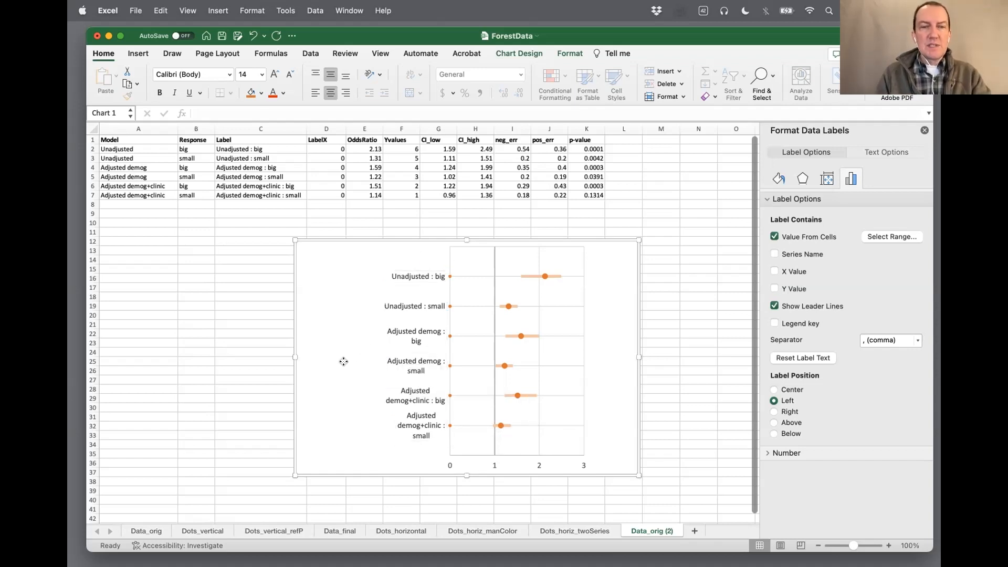
Widen the label boxes of Unadjusted : big, Unadjusted : small and Adjusted demog : big leftward so each fits on one line
click(414, 278)
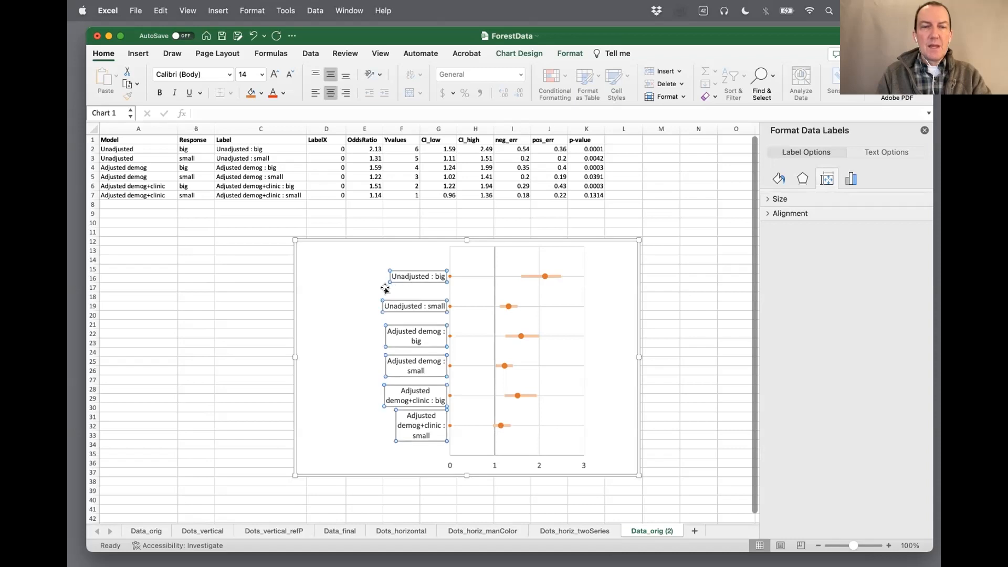
click(415, 277)
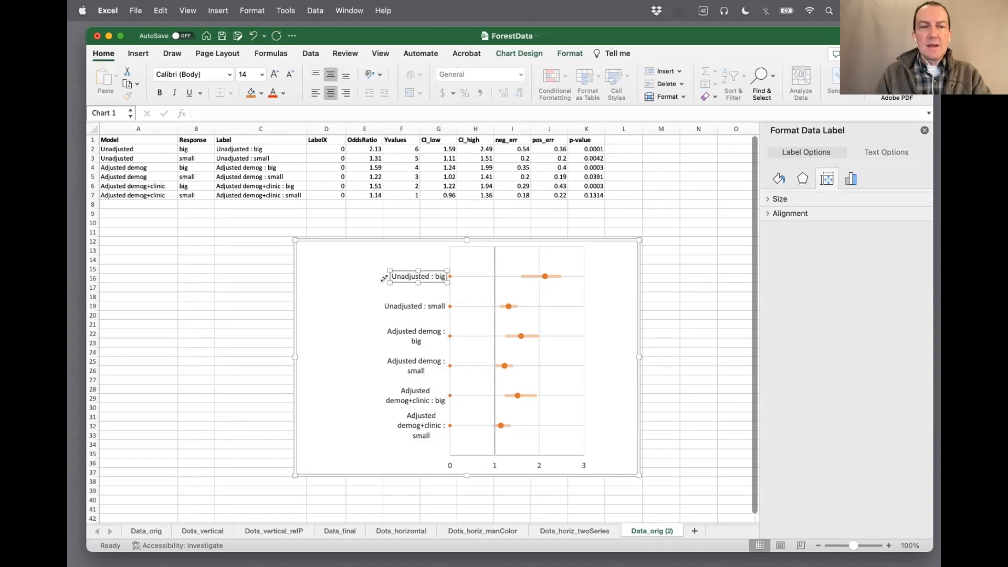
drag(387, 282, 317, 282)
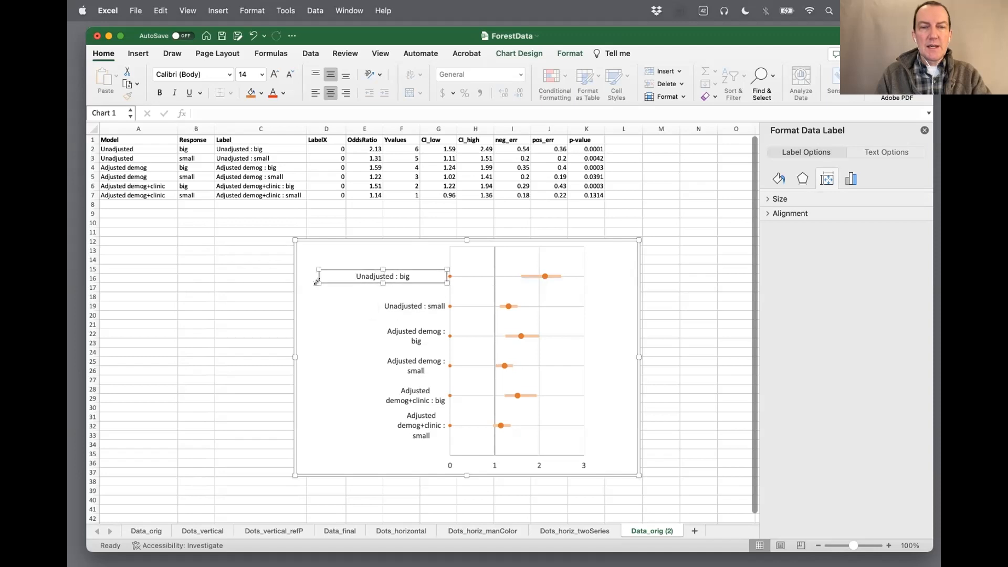
click(397, 308)
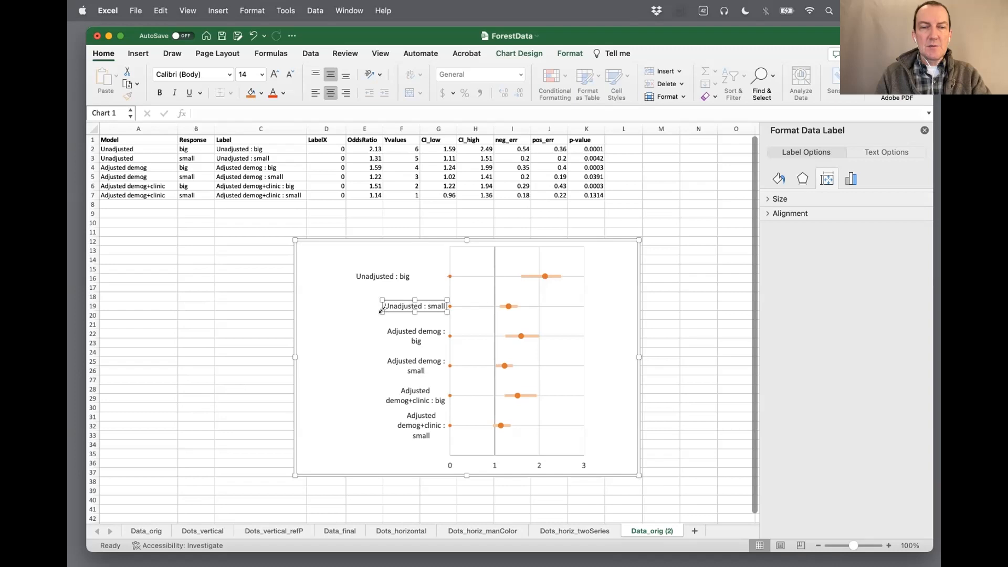
drag(381, 310, 322, 310)
click(414, 334)
drag(383, 344, 314, 342)
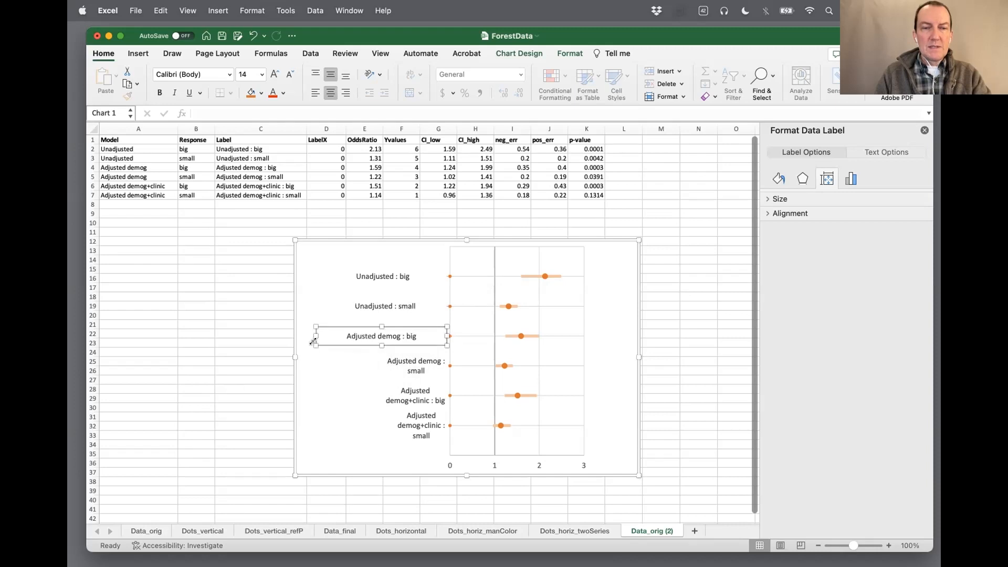
Widen the Adjusted demog : small and both Adjusted demog+clinic label boxes leftward so each fits on one line
click(417, 369)
drag(386, 376, 316, 376)
click(407, 392)
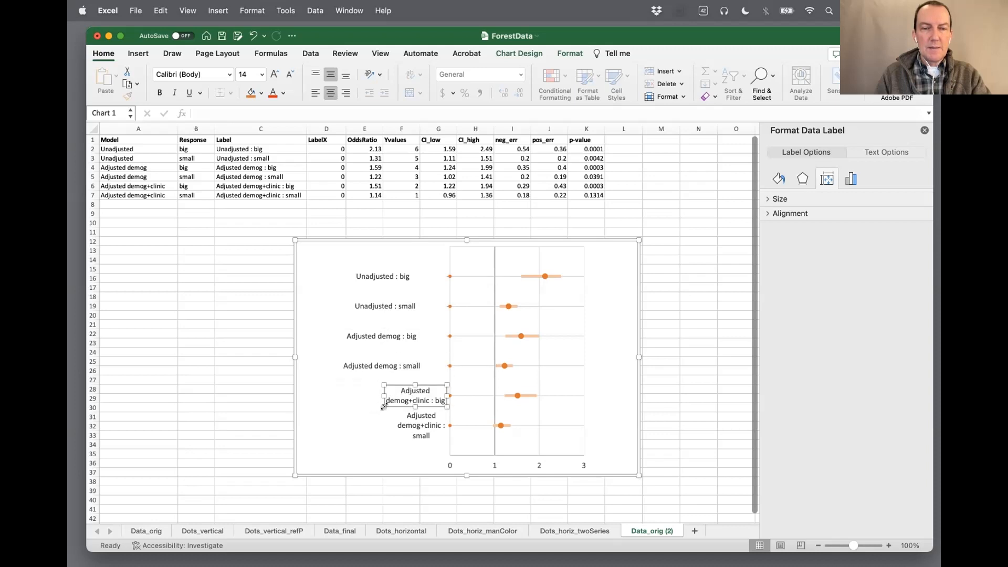
drag(383, 405, 314, 405)
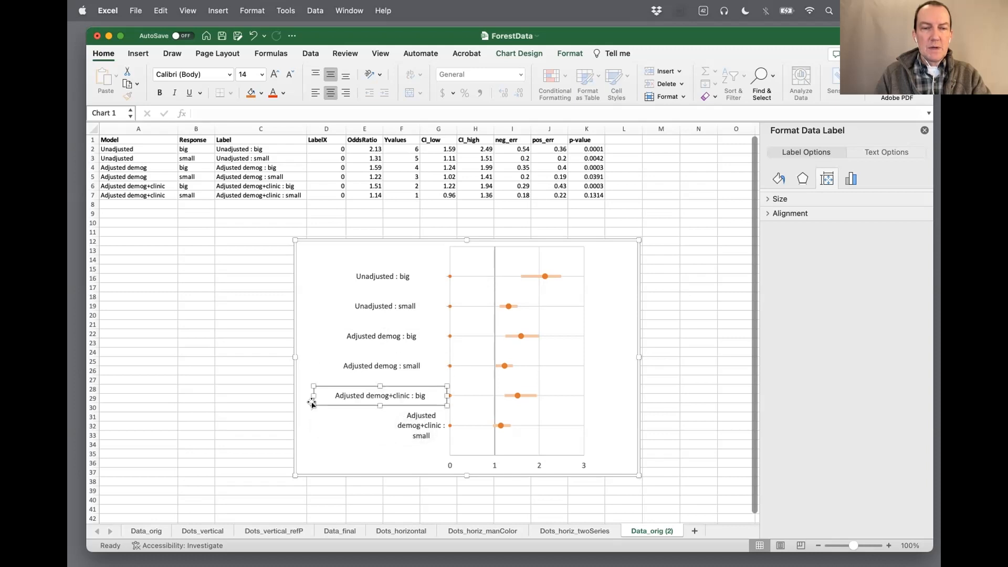
click(412, 418)
drag(395, 423, 308, 423)
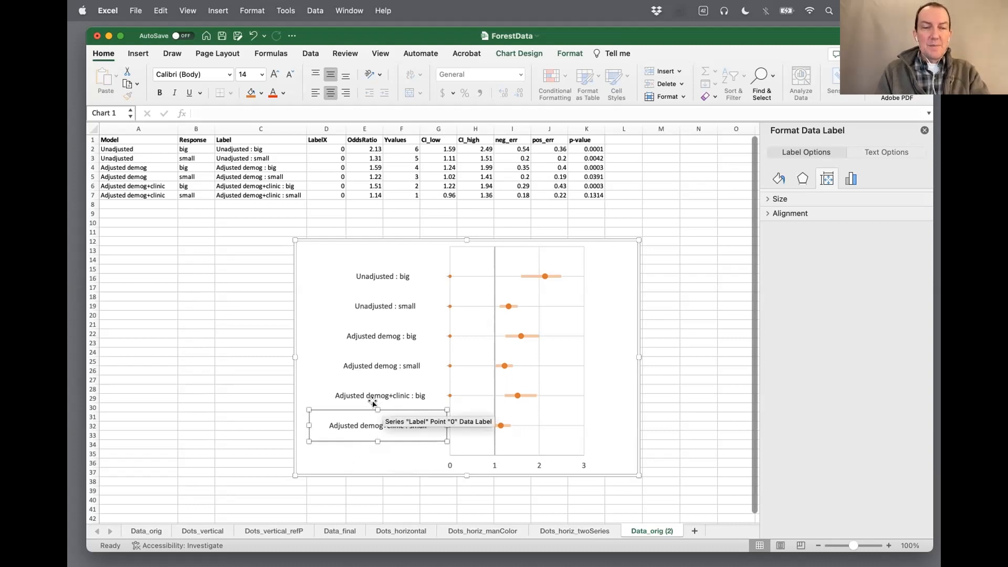
click(348, 454)
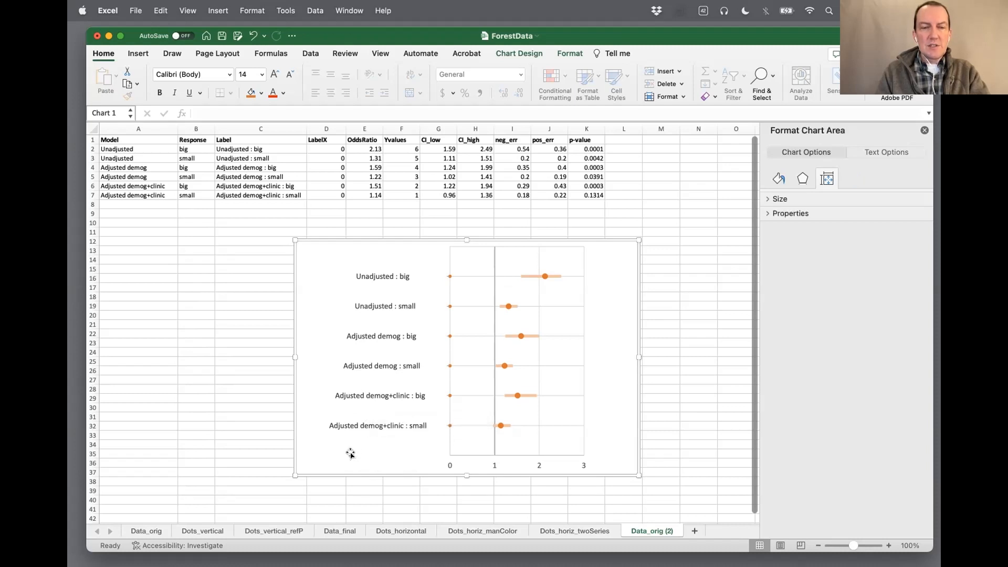
Right-align the text of all six row labels so it ends beside the vertical axis
click(383, 366)
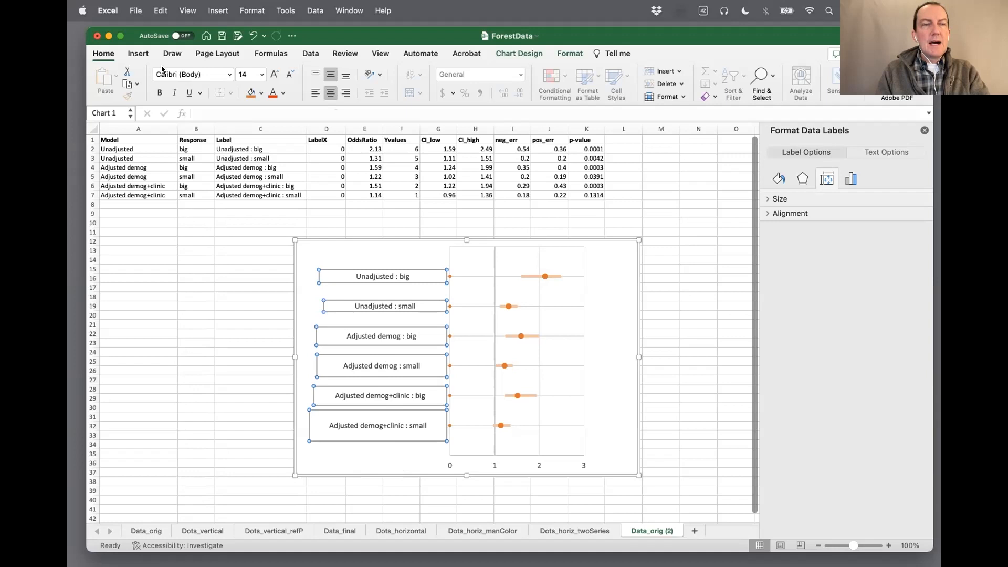
click(103, 54)
click(103, 55)
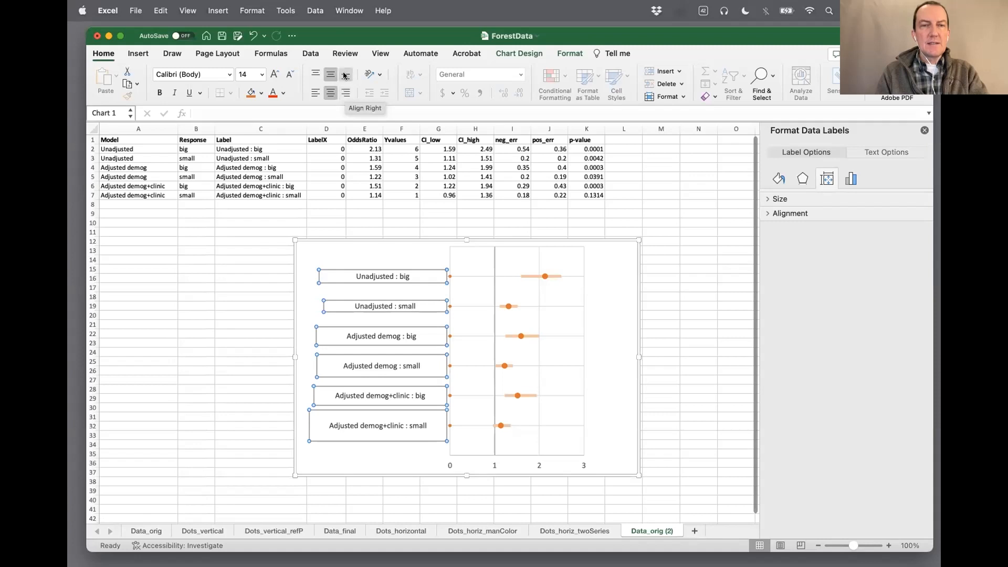
click(345, 93)
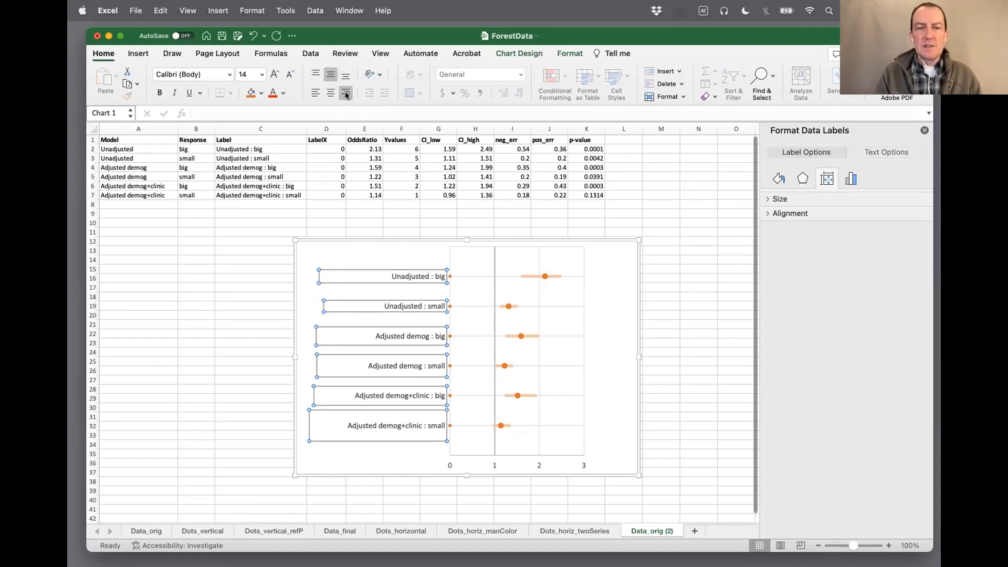
Narrow the chart by moving its left edge inward to reduce the empty space beside the row labels
click(357, 255)
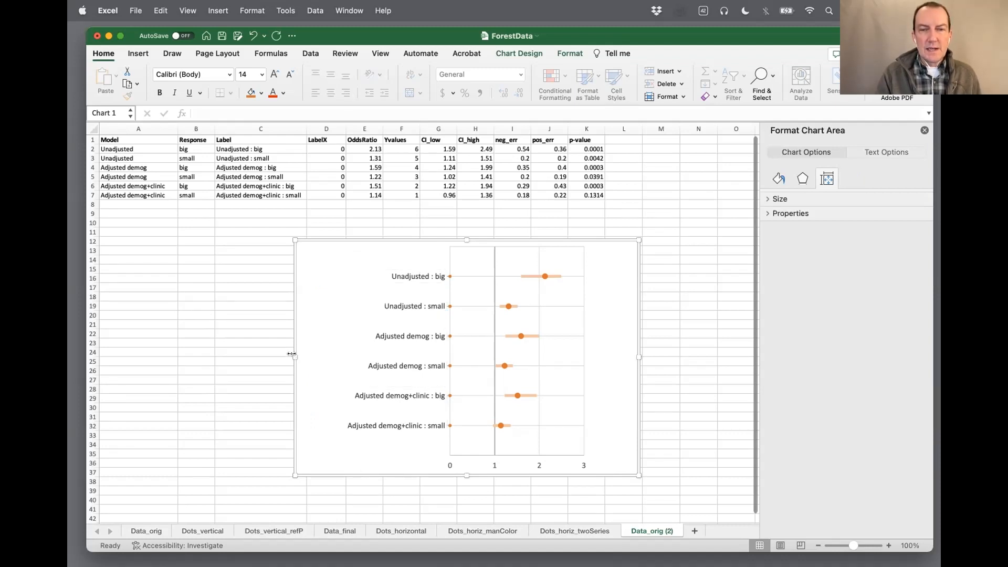
drag(291, 353, 330, 355)
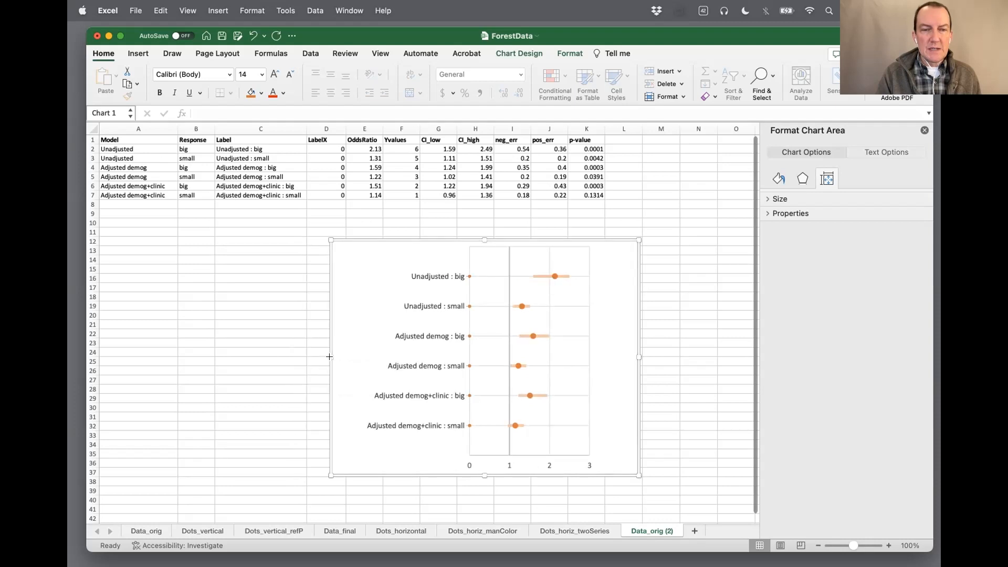
Try to widen the plot area leftward toward the row labels, and undo the change
click(474, 353)
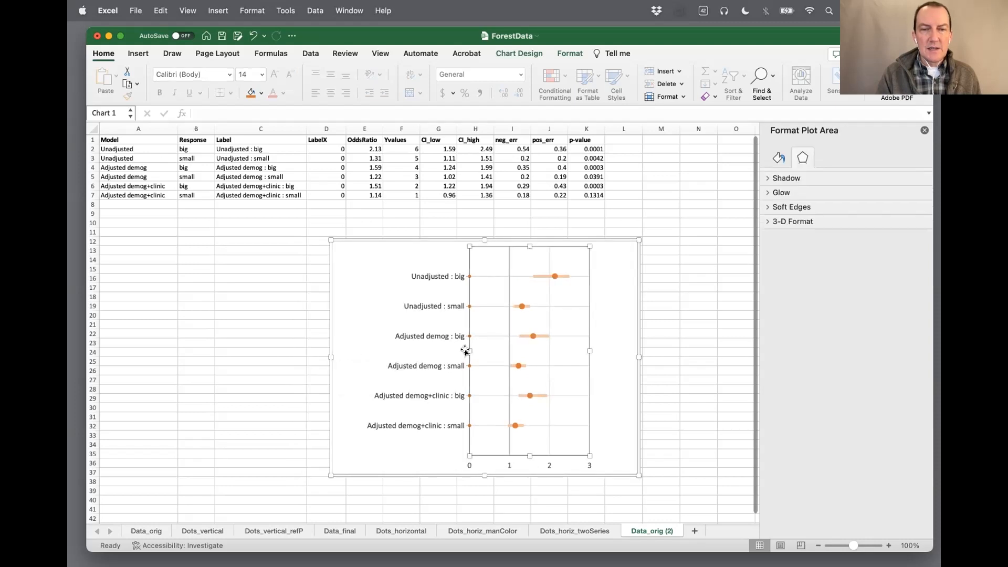
drag(466, 351, 443, 350)
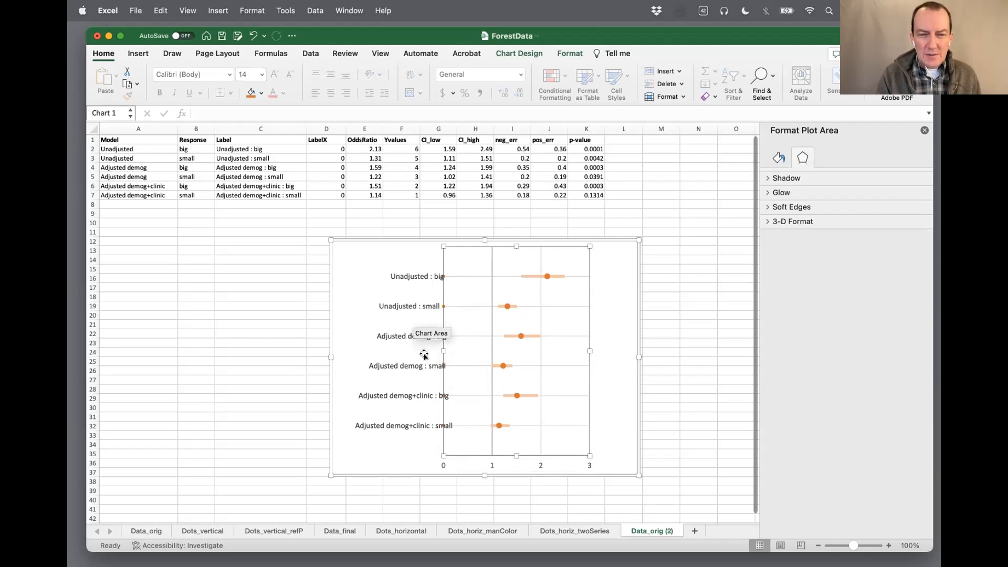
key(super+z)
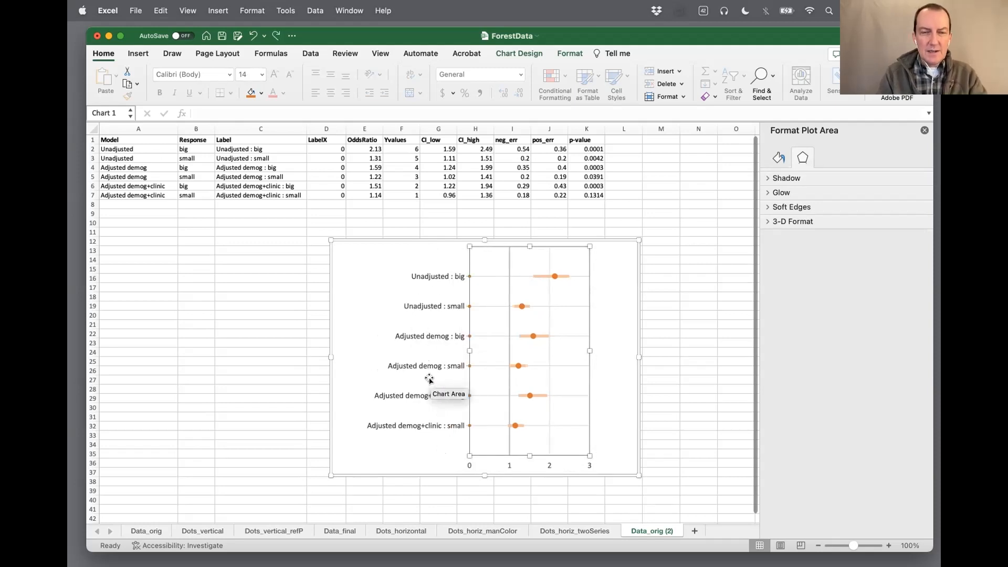
Narrow the label boxes of the four Adjusted rows from their outer edge, keeping each label on one line
click(344, 368)
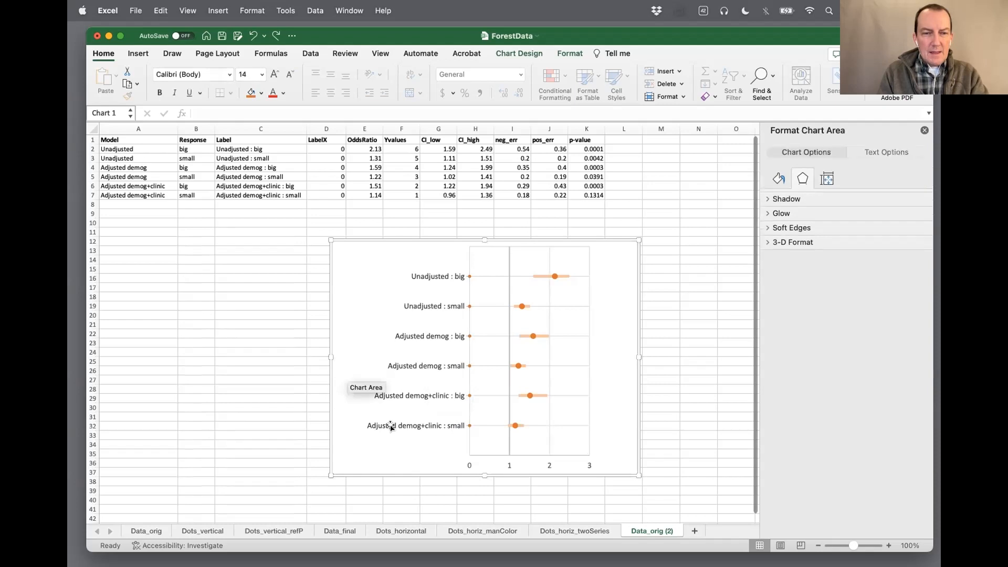
click(381, 425)
click(372, 425)
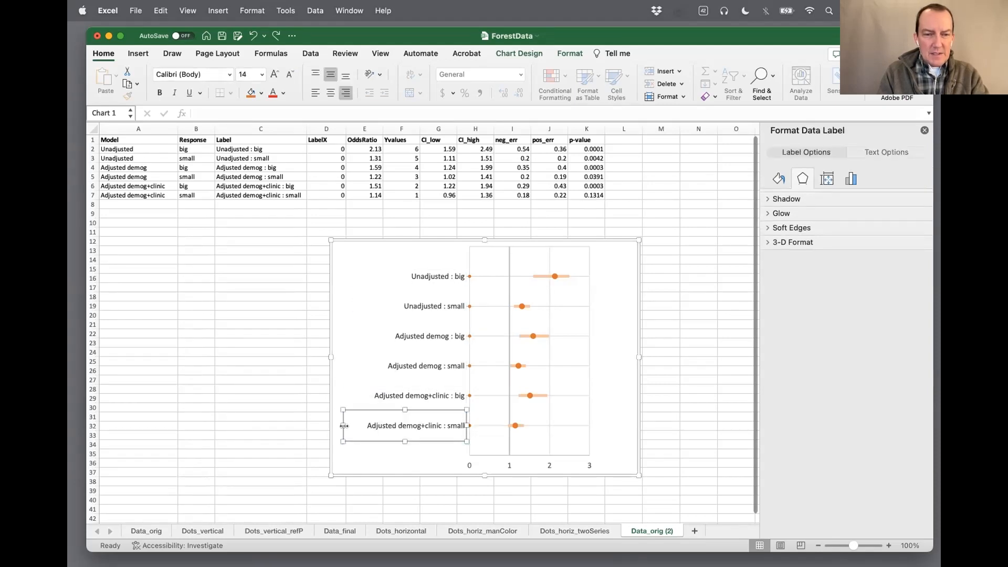
drag(342, 424, 377, 365)
click(389, 396)
click(397, 368)
click(402, 337)
drag(348, 333, 378, 334)
Narrow the Unadjusted : small and Unadjusted : big label boxes from their outer edge to fit the text more closely
click(404, 307)
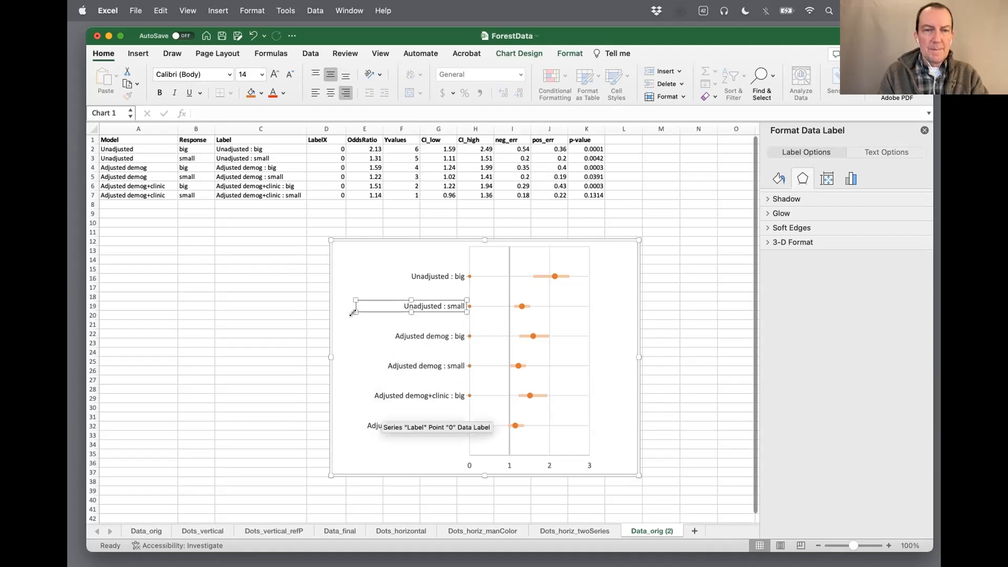
drag(353, 312, 391, 312)
click(421, 269)
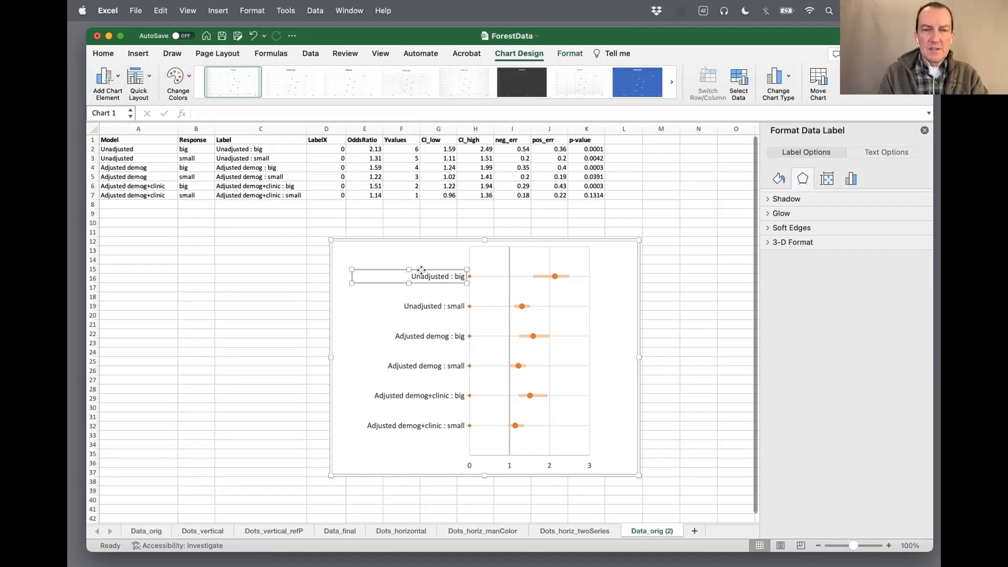
drag(351, 281, 397, 281)
click(376, 304)
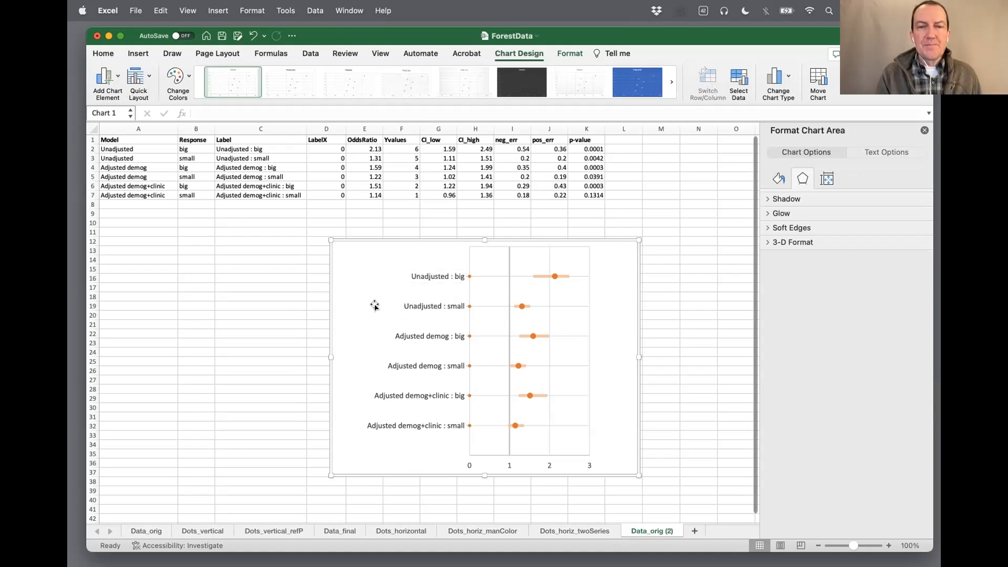
Narrow the chart by moving its left edge inward, and widen the plot area slightly toward the row labels
mouse_move(330, 355)
mouse_down()
mouse_move(354, 354)
mouse_move(344, 355)
mouse_up()
click(489, 344)
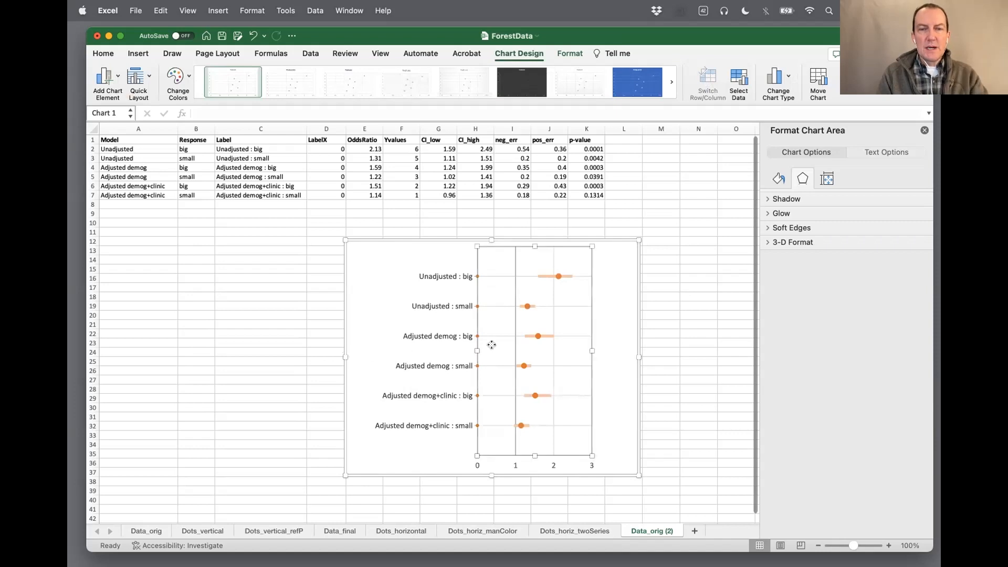
drag(475, 350, 467, 349)
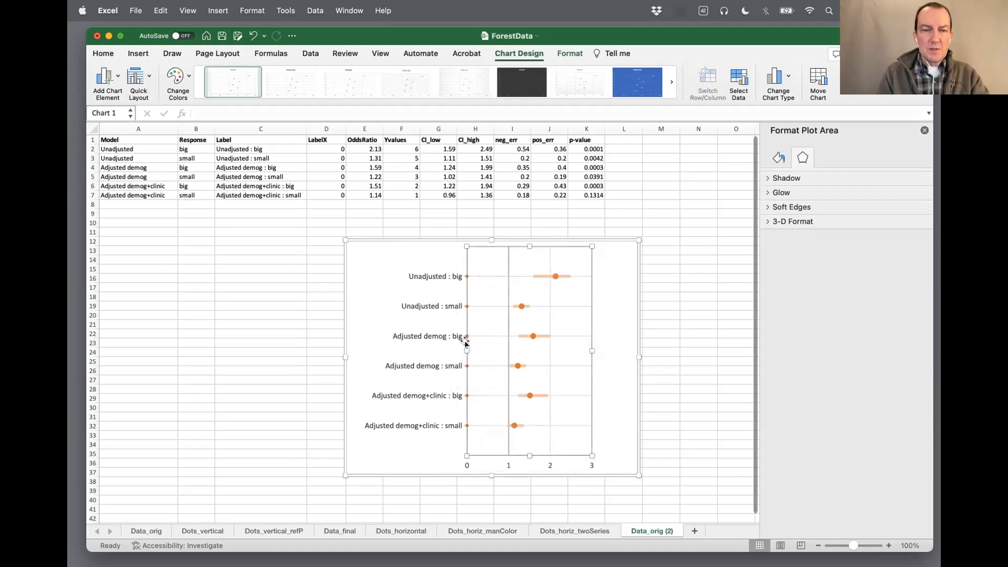
Hide the markers of the Label series along the vertical axis by setting their marker option to None
click(466, 306)
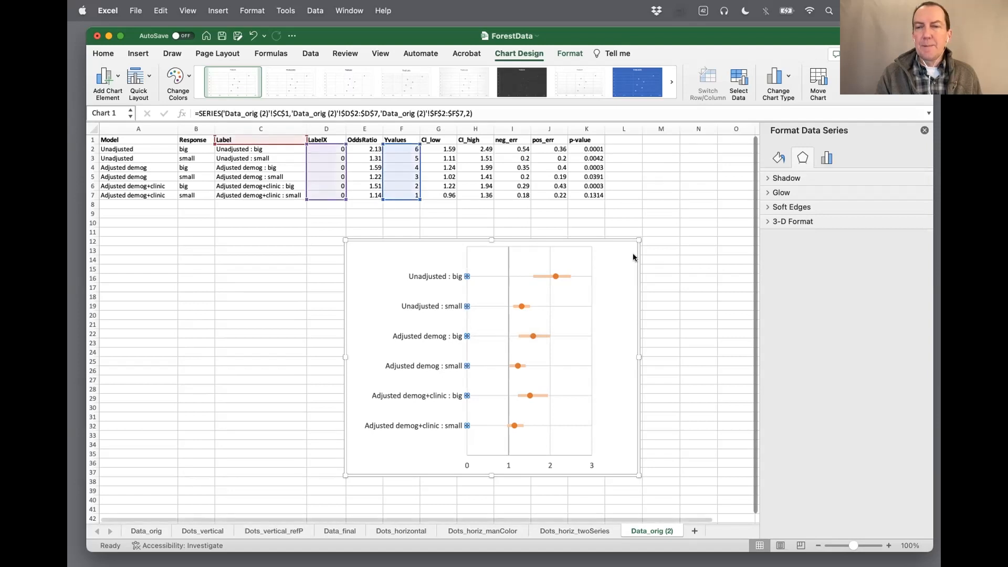
click(777, 158)
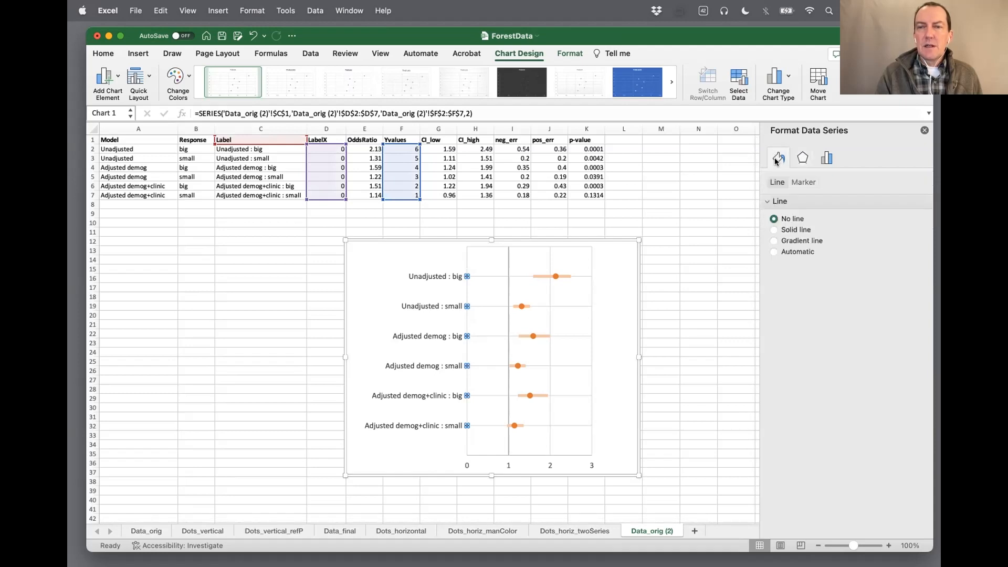
click(800, 183)
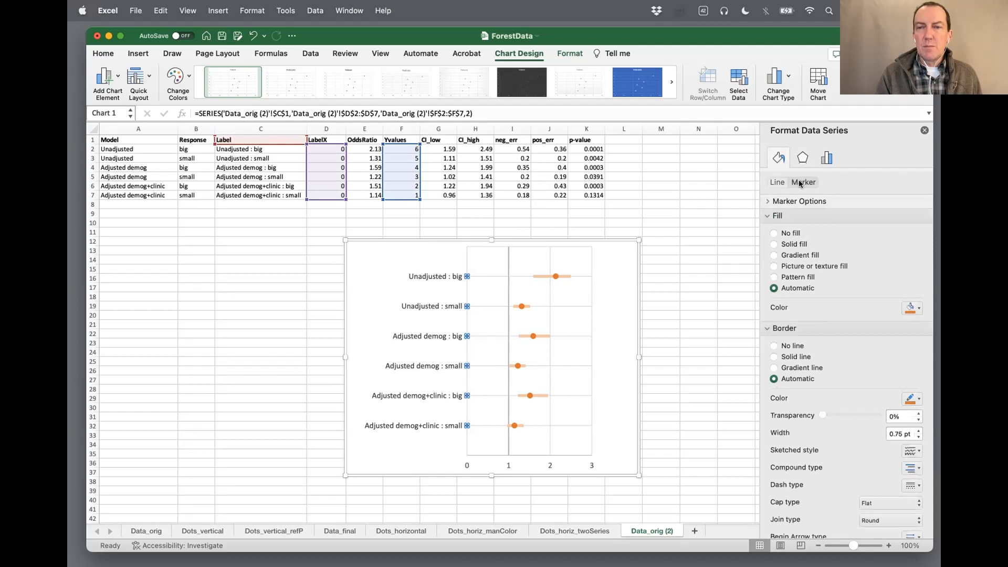
click(764, 200)
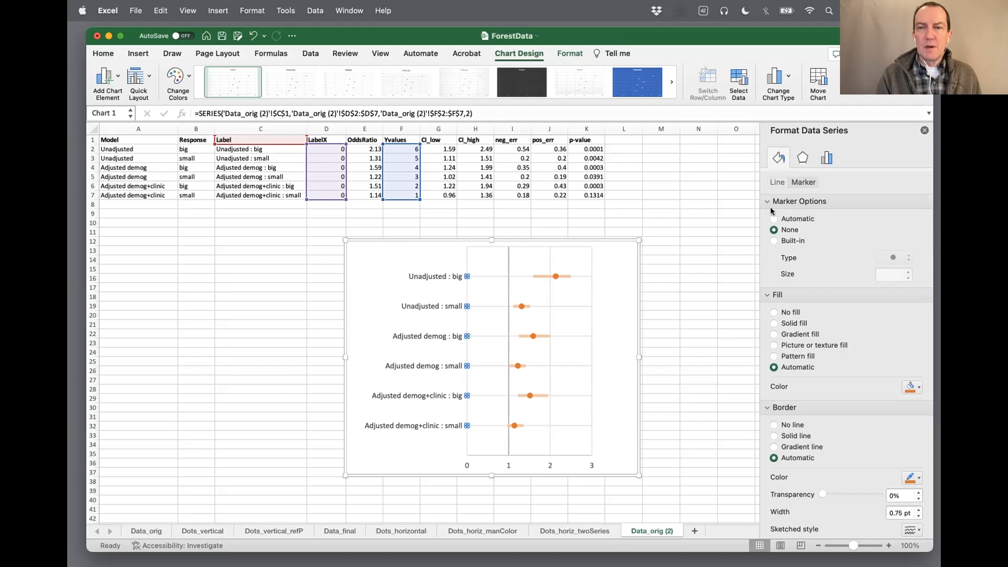
click(455, 458)
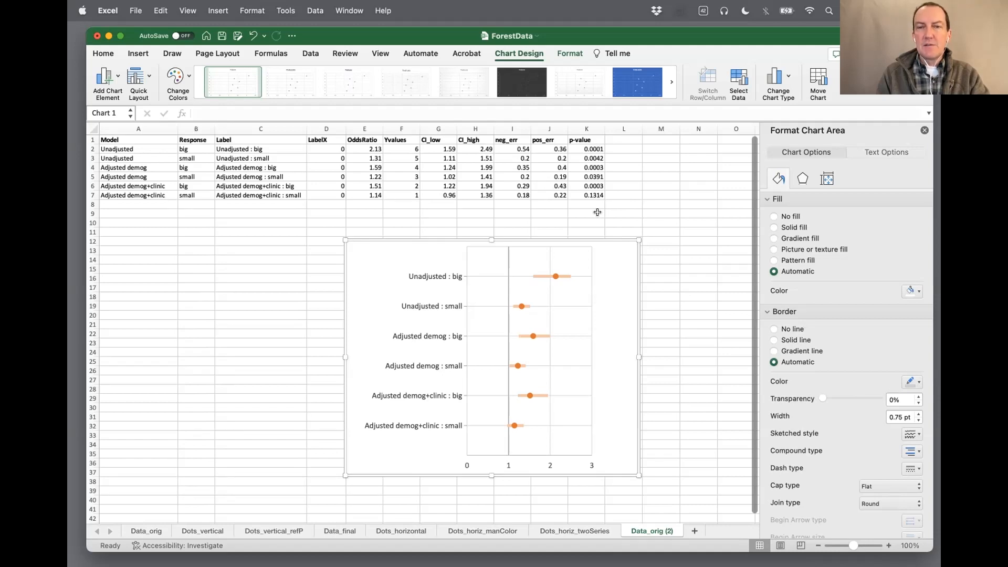
Add a helper column headed pX in L1 beside p-value, and enter 3 in each of L2 to L7
click(621, 140)
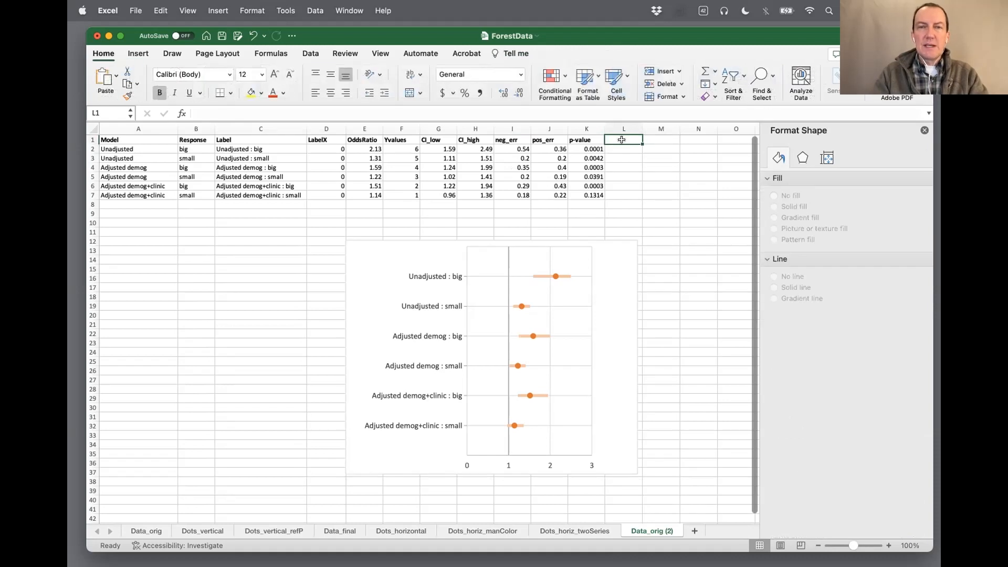
text(p)
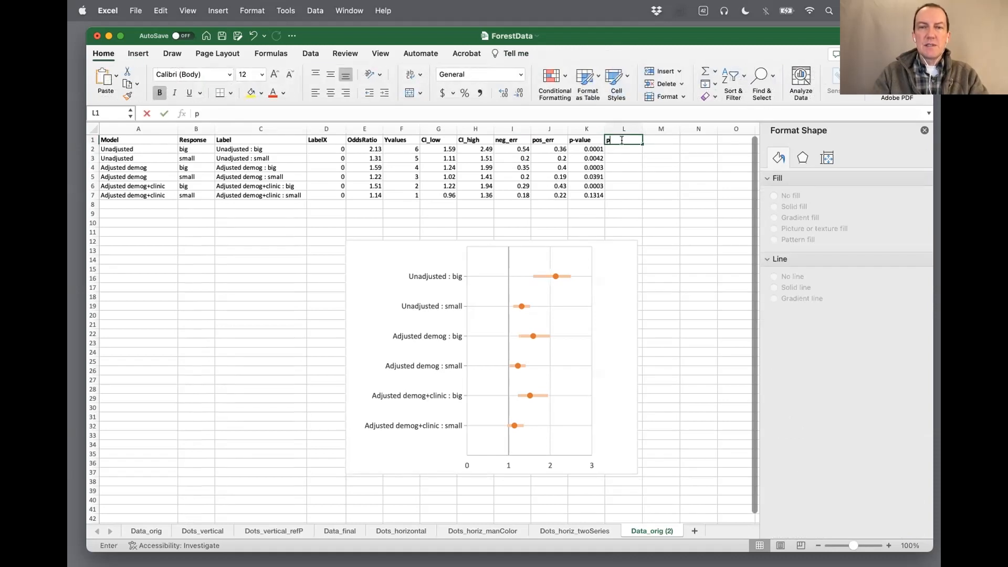
text(X)
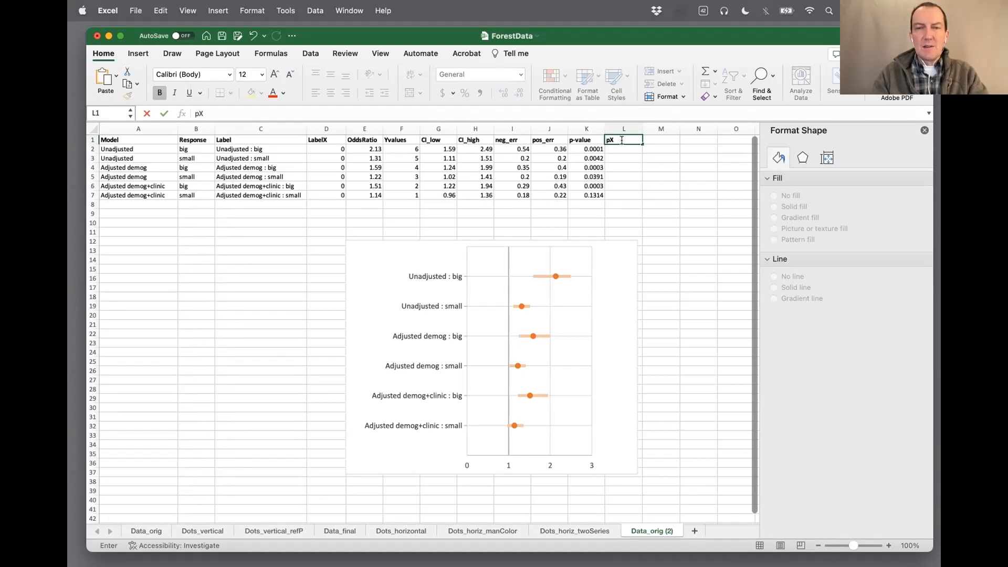
key(Return)
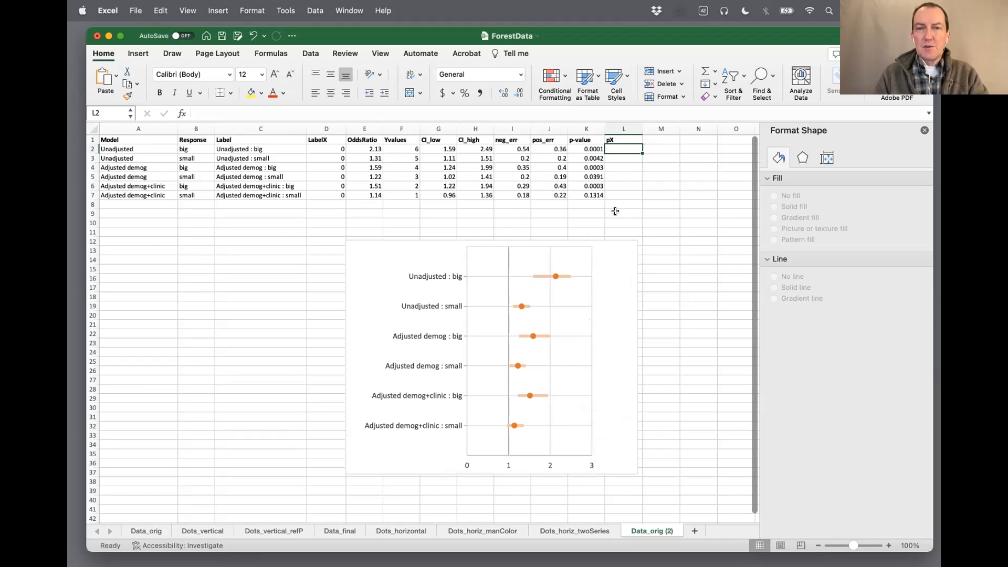
text(3 3 3 3 3)
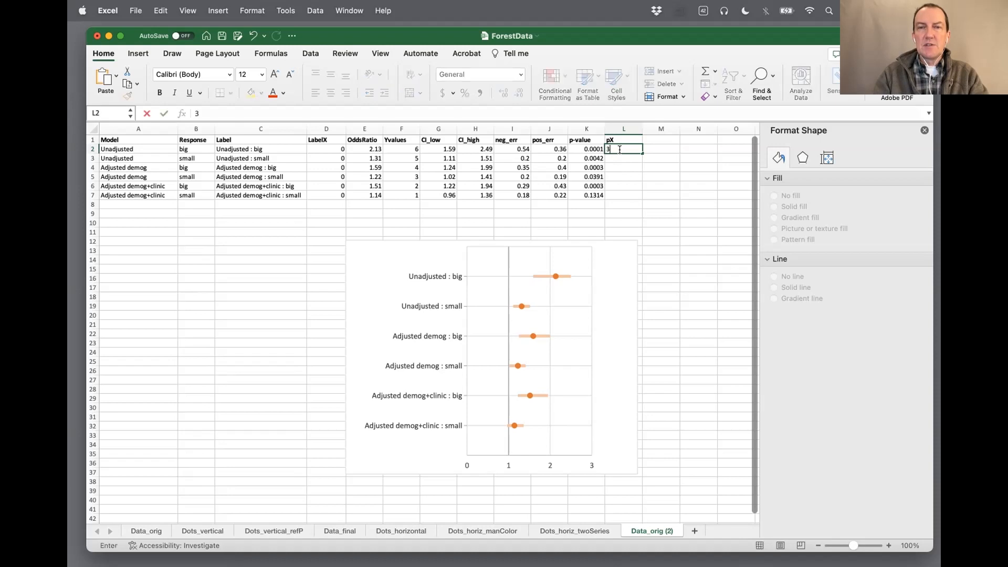
key(Return)
text(3)
key(Return)
click(654, 157)
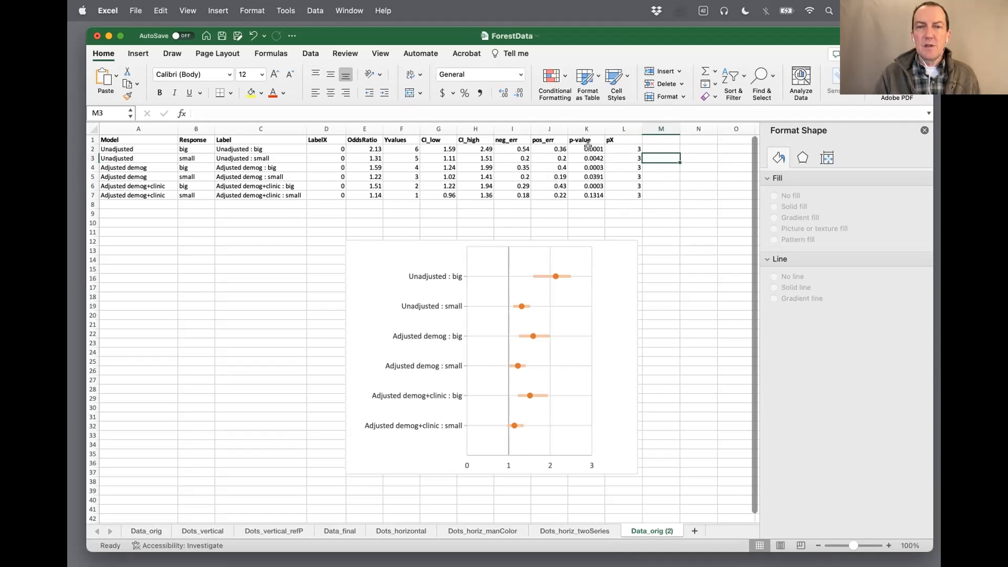
drag(587, 147, 587, 195)
click(587, 206)
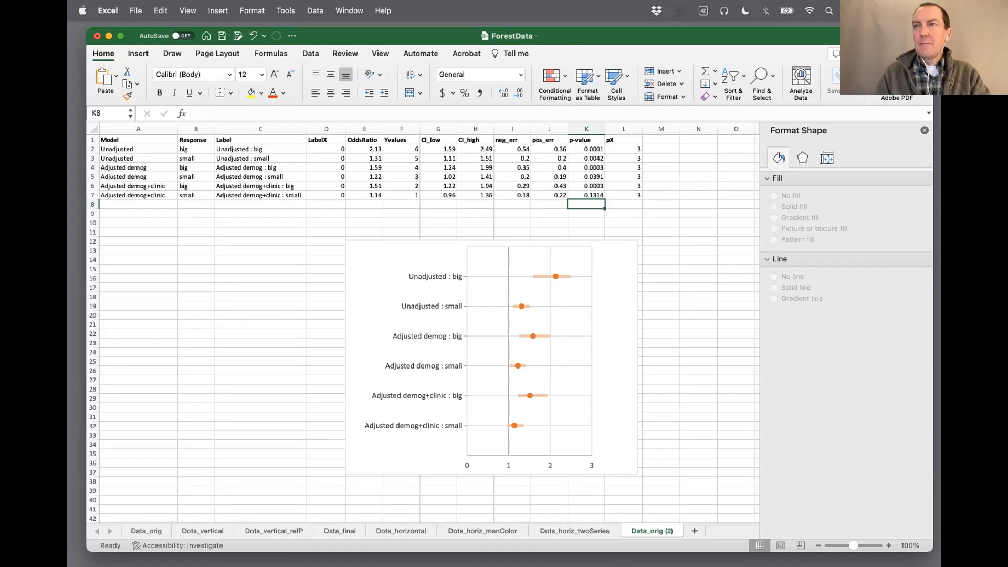
Add a third data series to the chart and take its name from the p-value header in K1
click(574, 325)
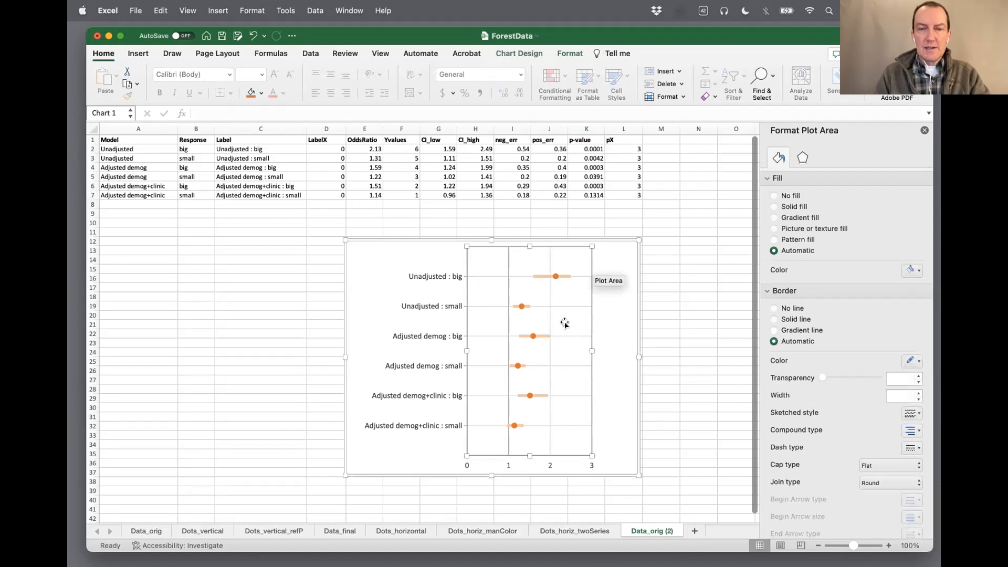
right_click(565, 323)
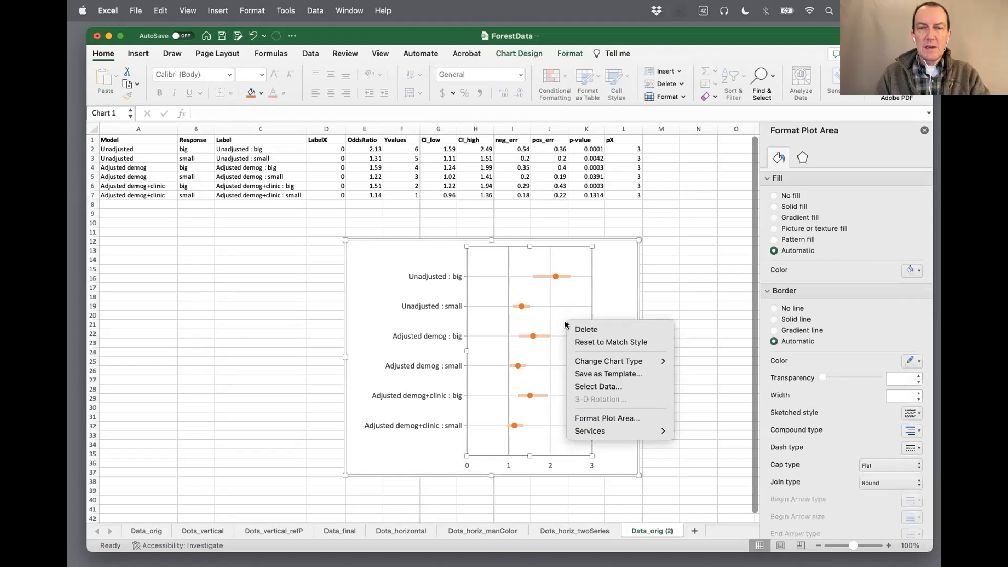
click(596, 386)
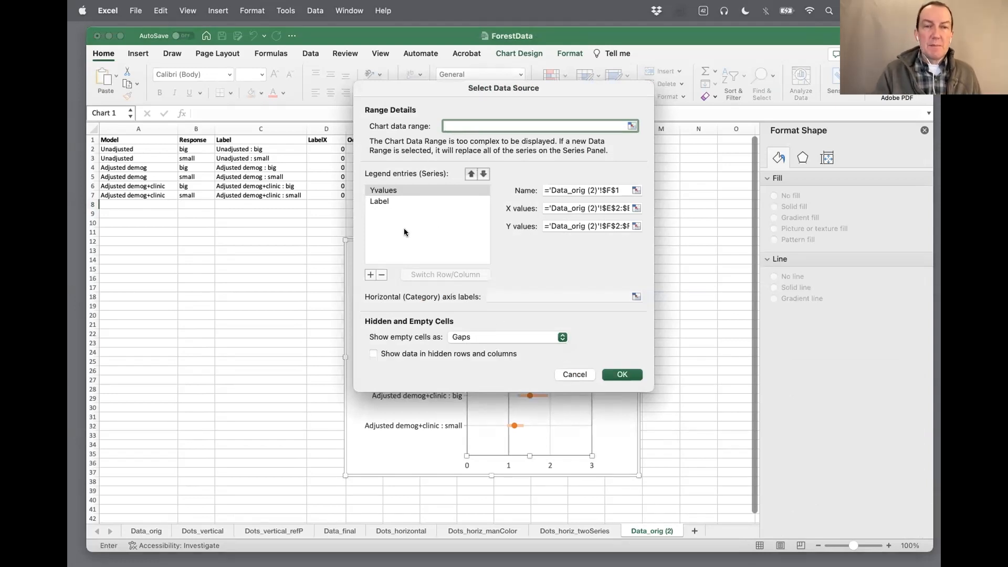
click(370, 275)
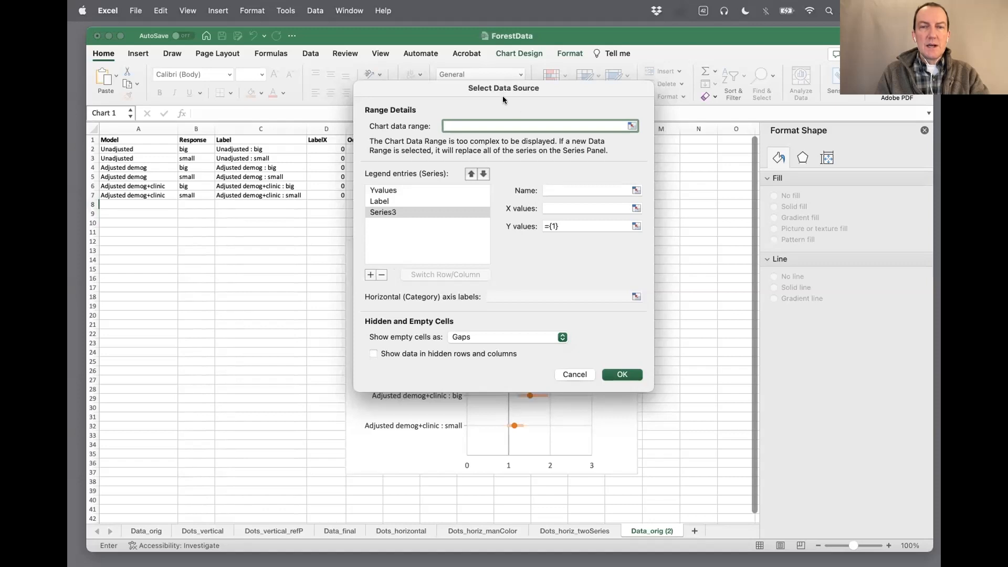
click(559, 191)
drag(539, 91, 415, 202)
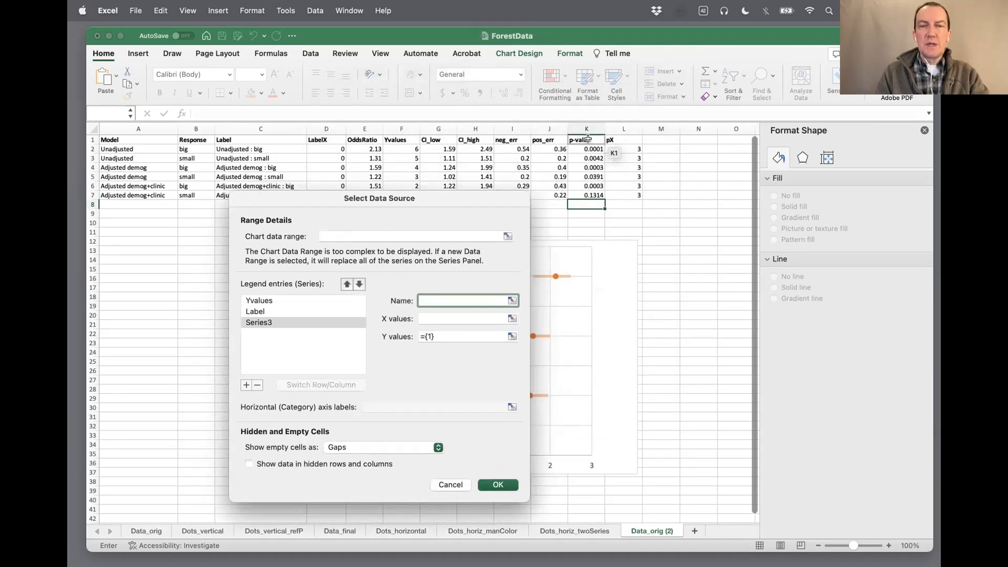
click(585, 139)
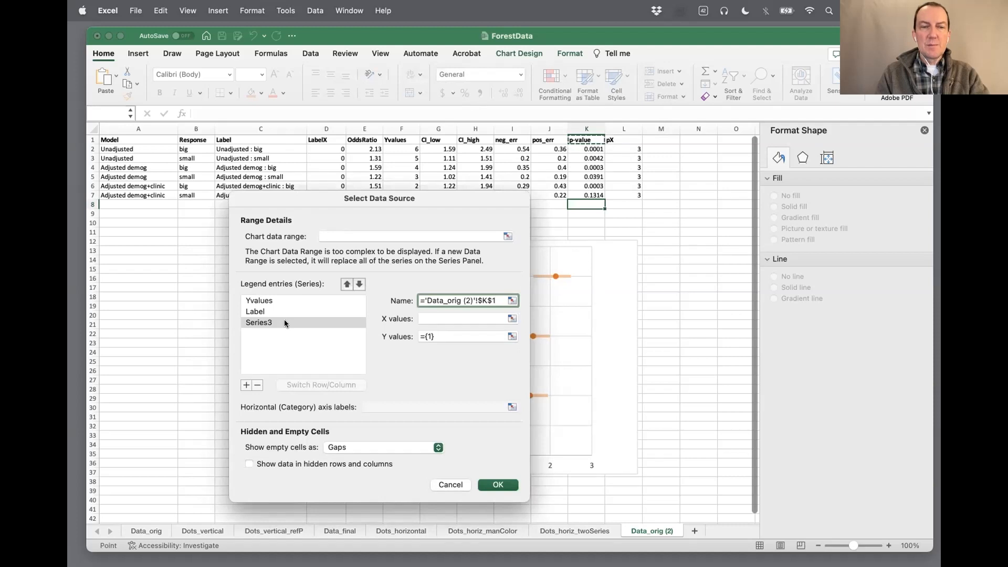
Set the p-value series' X values to L2:L7 and its Y values to F2:F7, and apply the data source changes
click(457, 318)
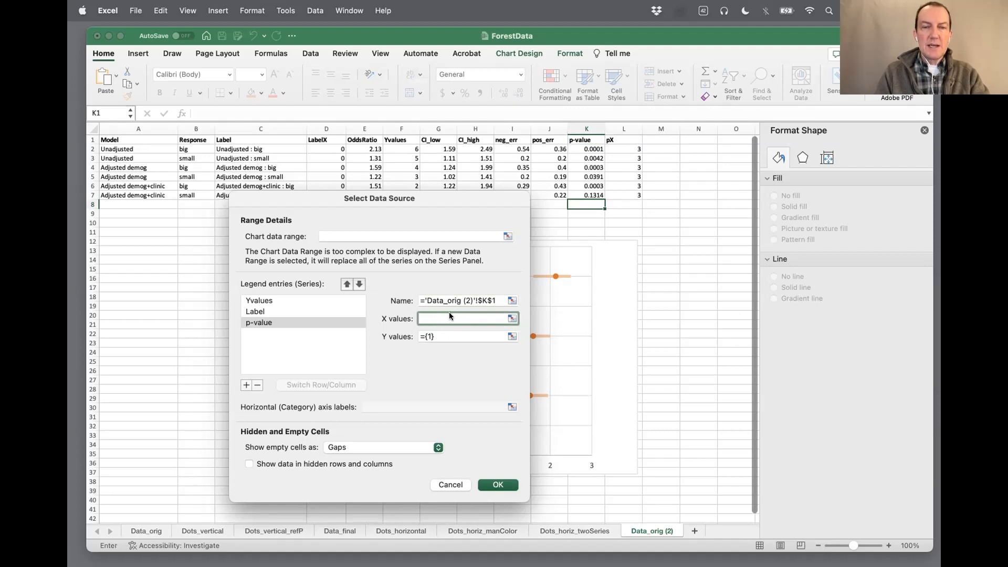
drag(625, 148, 625, 193)
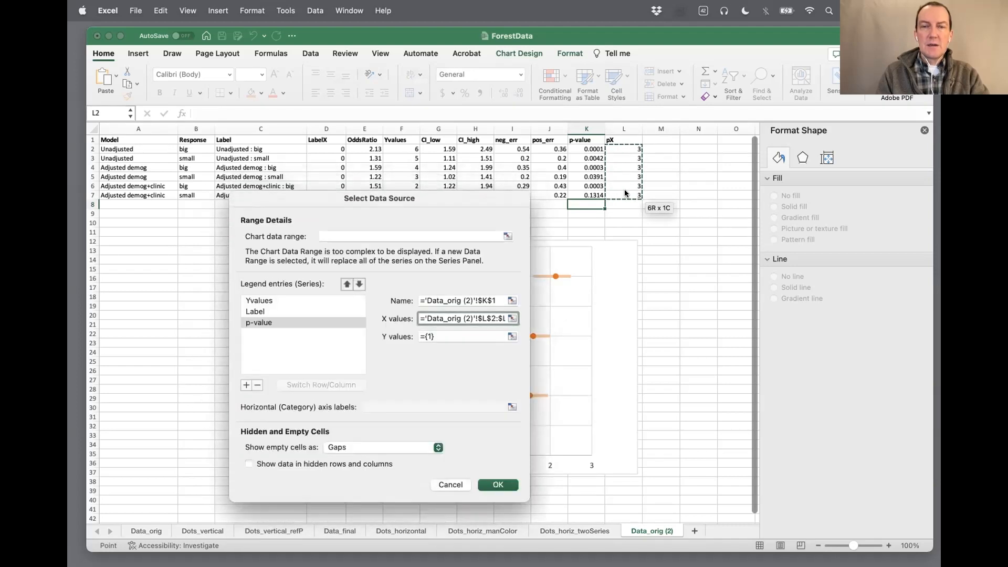
click(457, 334)
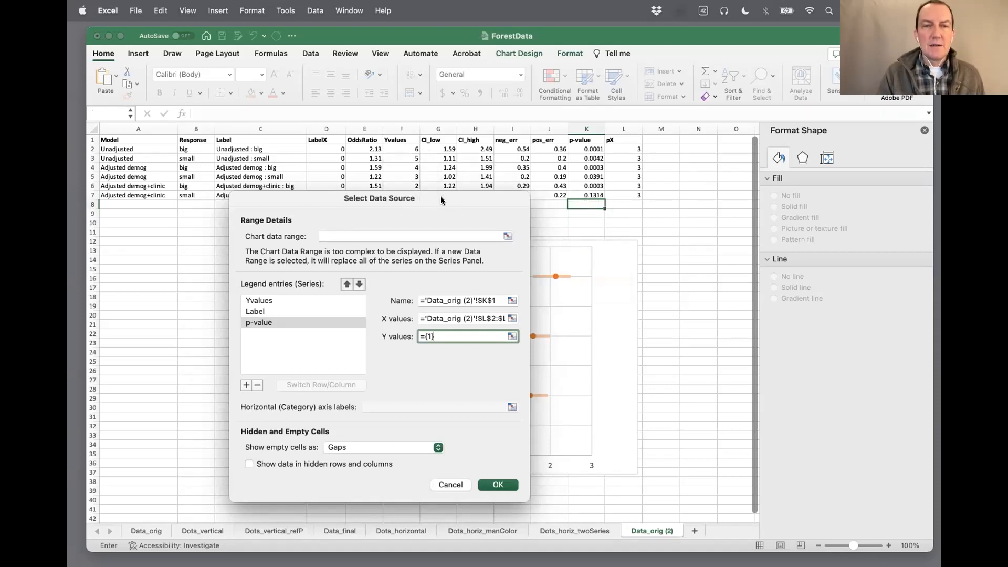
drag(405, 153, 406, 193)
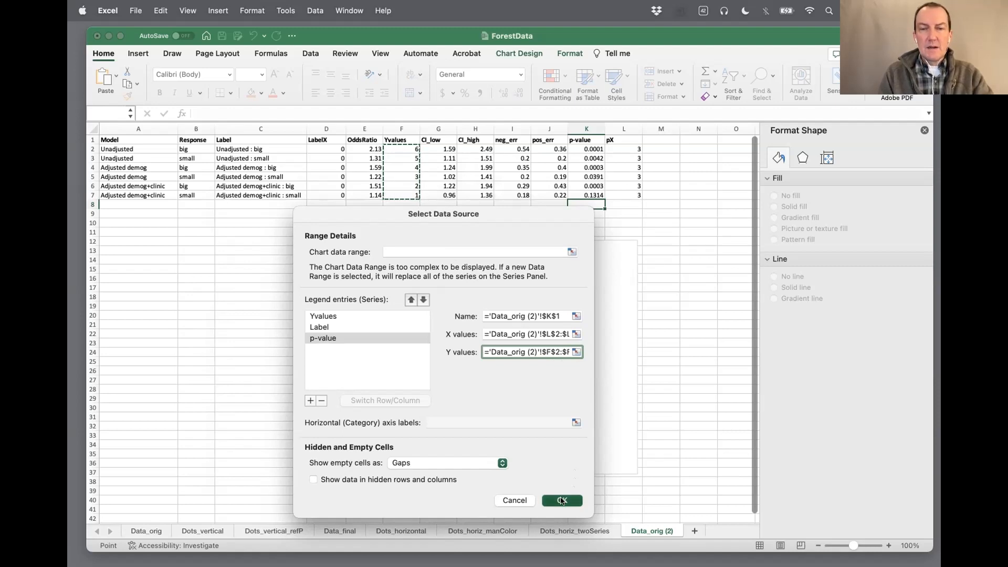
click(562, 500)
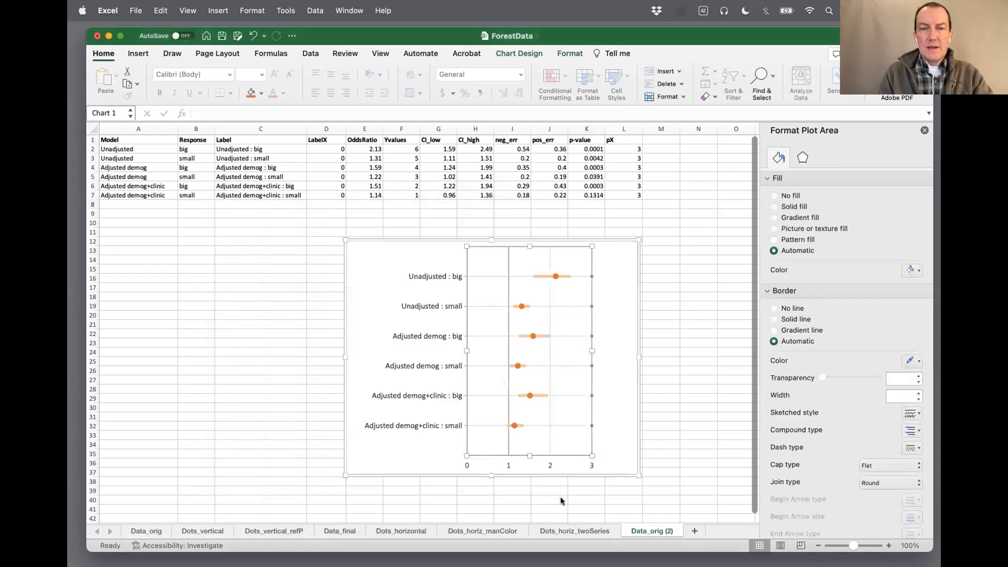
Add data labels to the p-value series points at x = 3
click(591, 279)
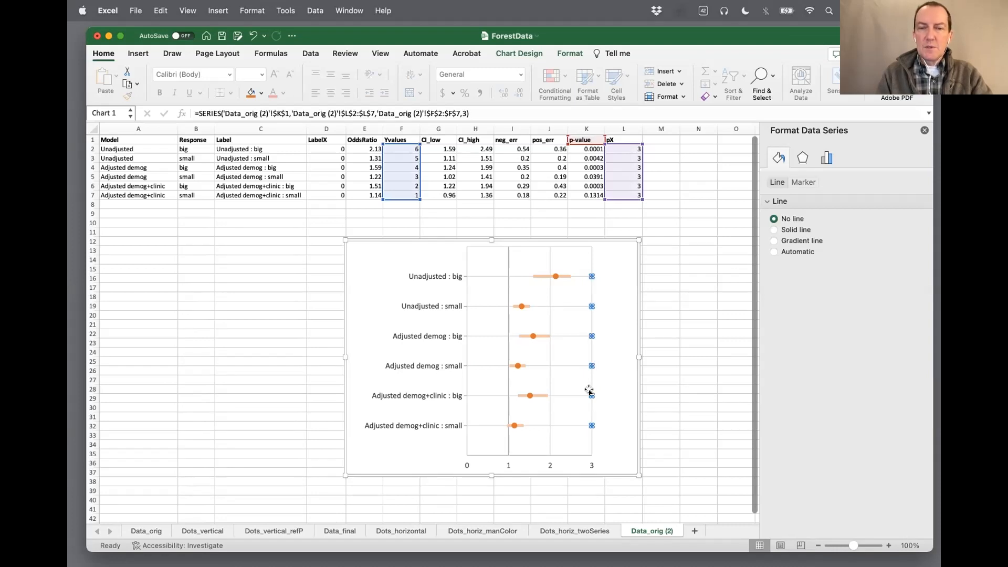
right_click(591, 277)
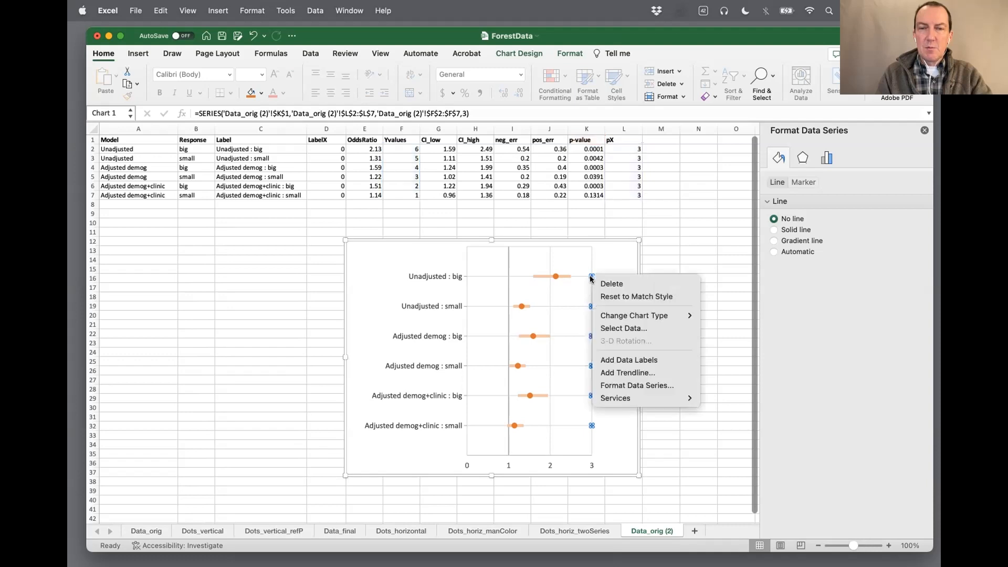
click(609, 360)
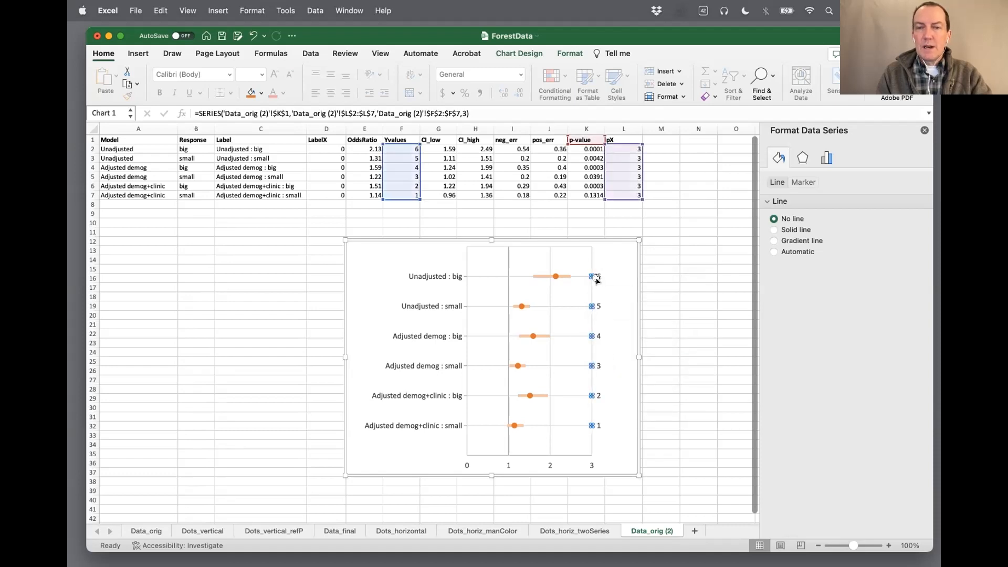
Make the p-value series' data labels show the values from cells K2:K7 and turn off their Y Value
click(597, 277)
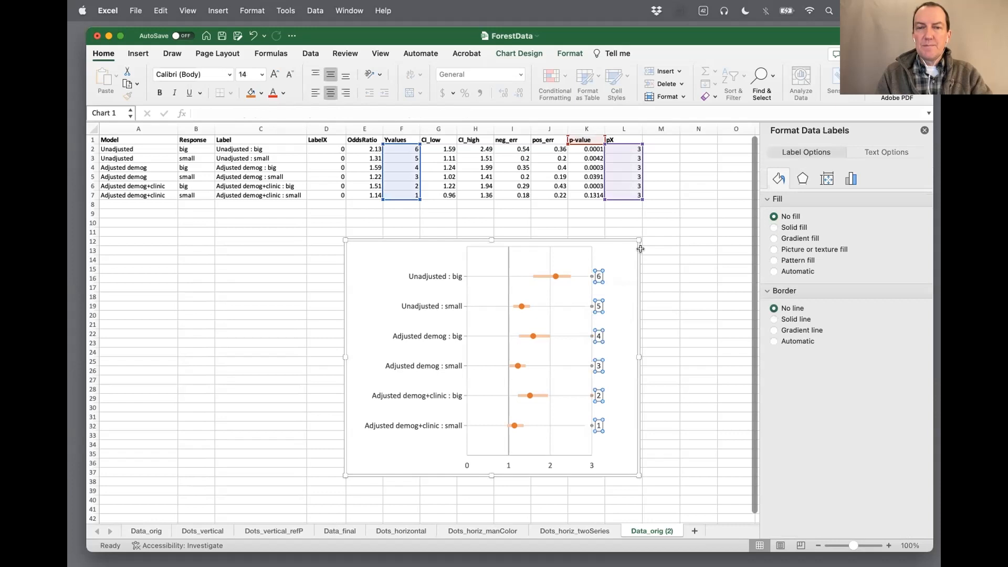
click(850, 180)
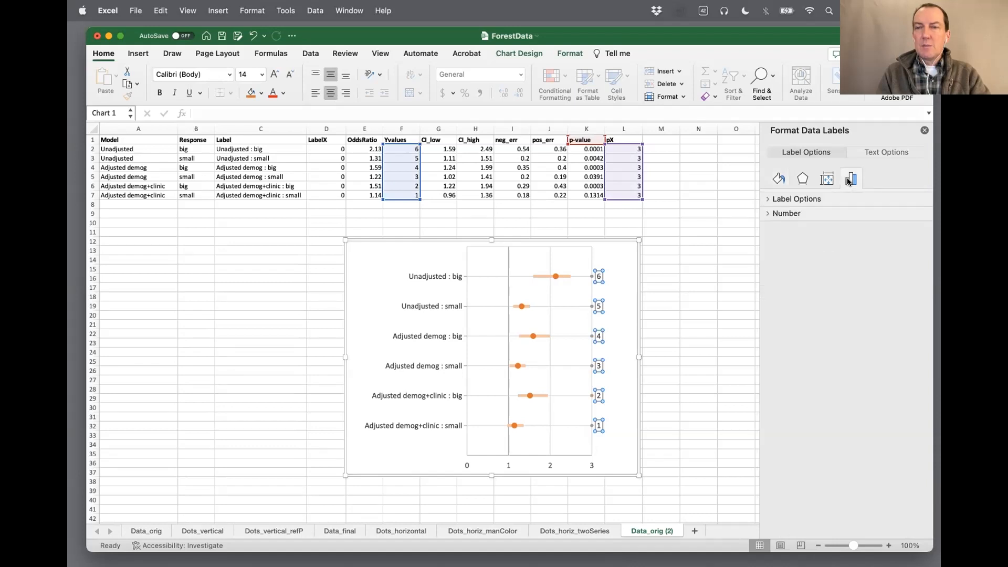
click(764, 199)
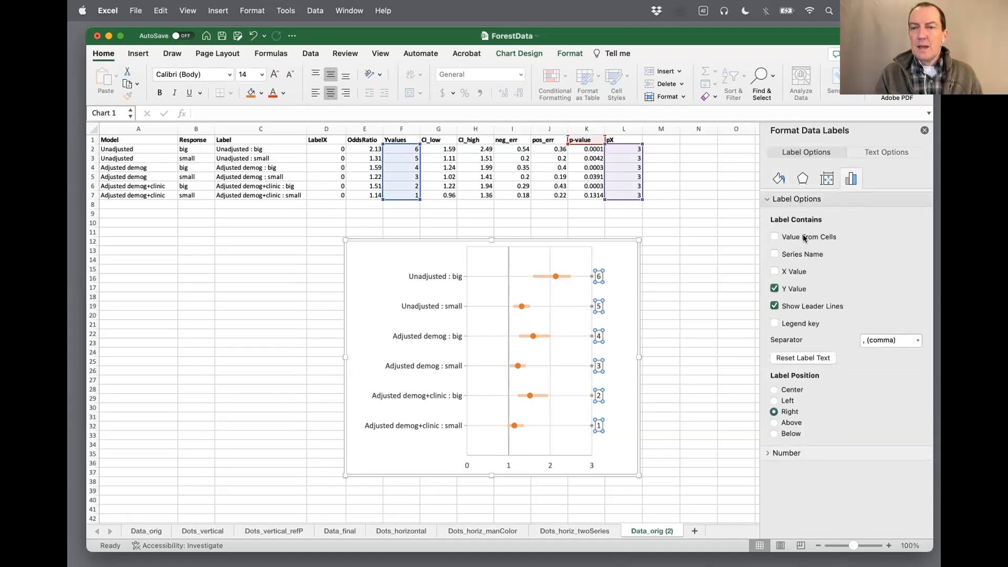
click(774, 237)
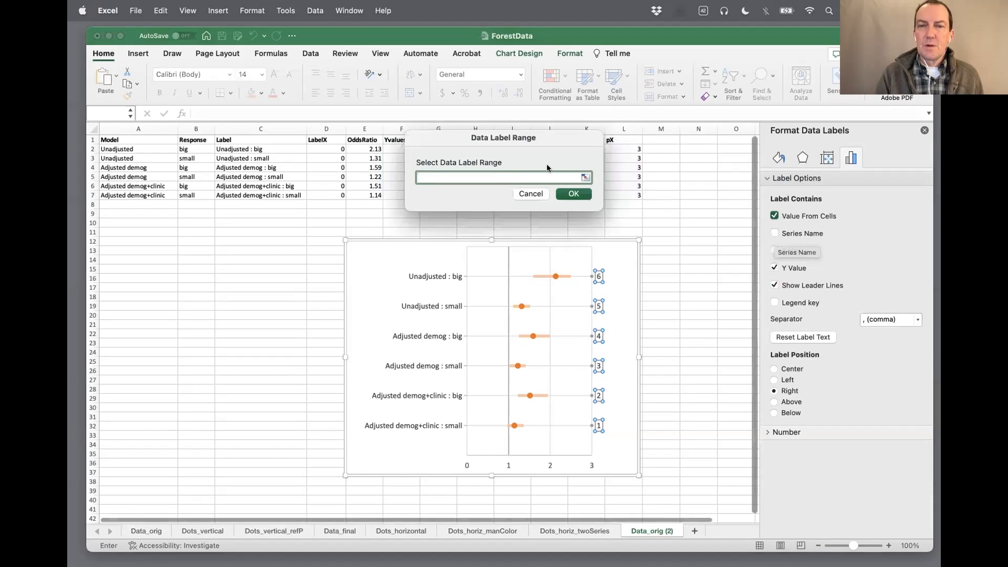
drag(533, 137, 698, 226)
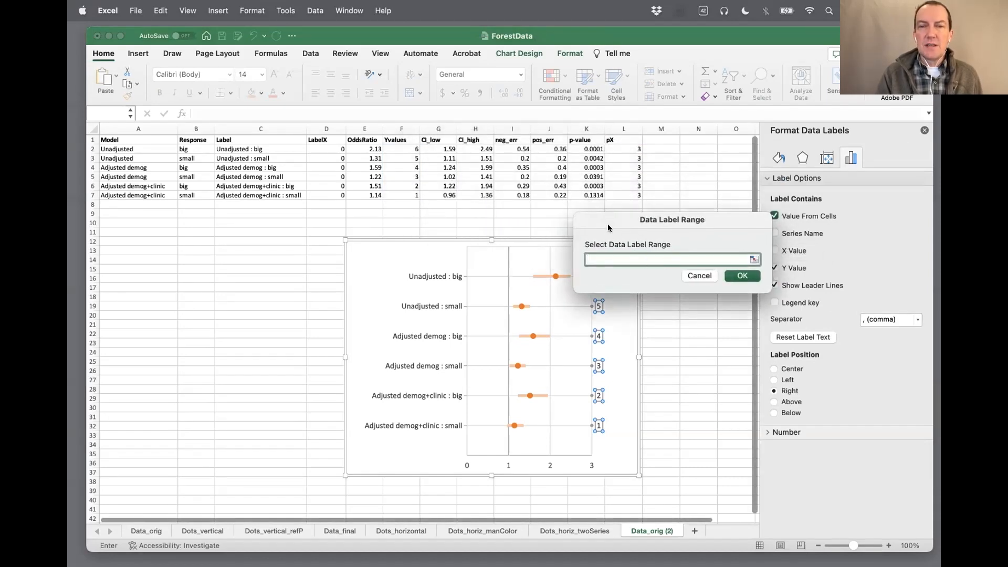
drag(611, 224, 617, 236)
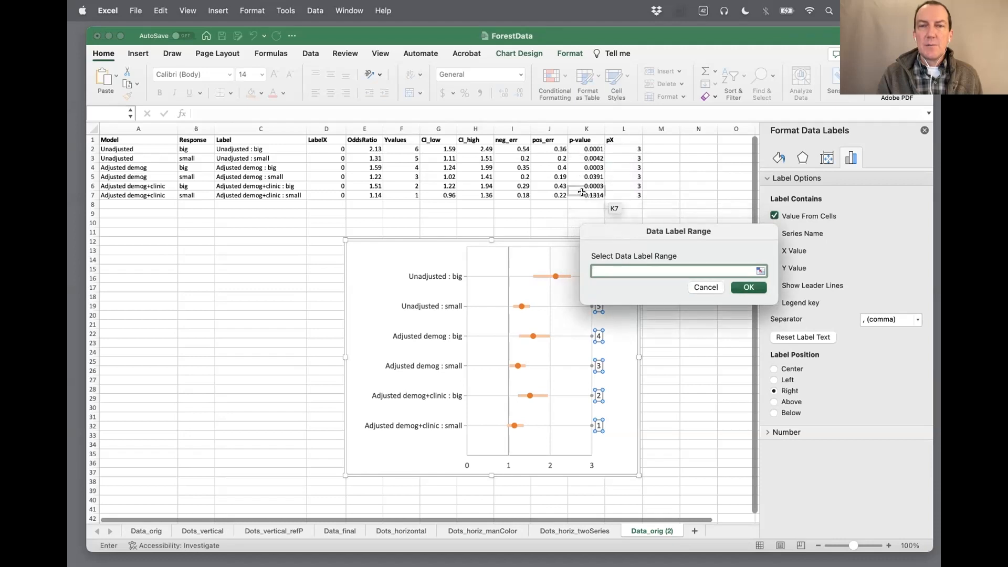
drag(587, 150, 591, 198)
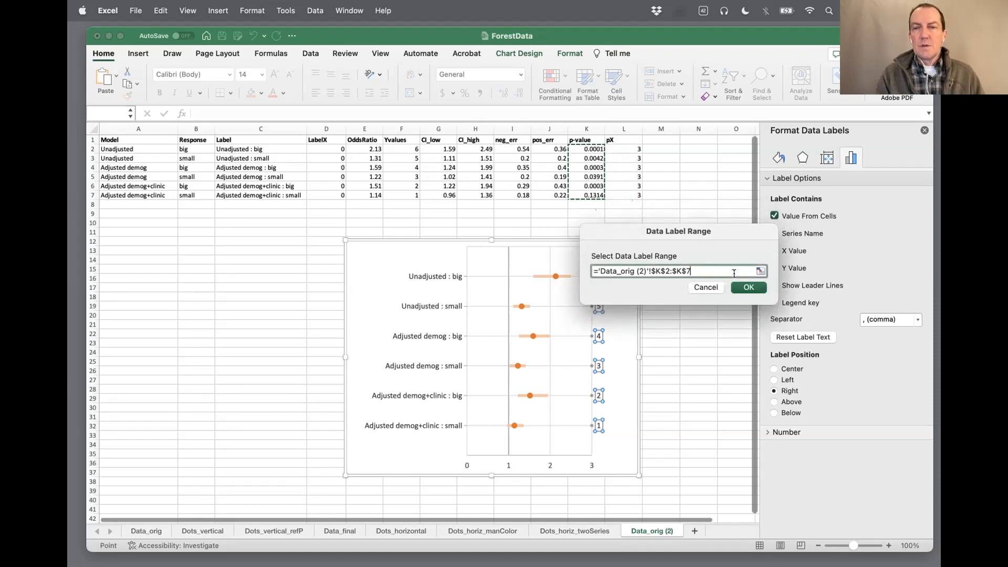
click(738, 288)
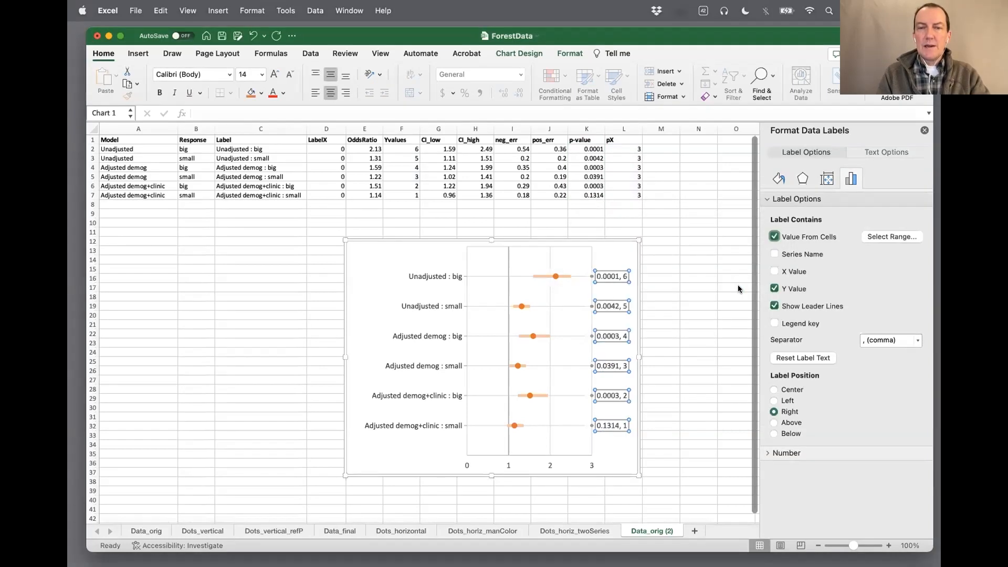
click(774, 289)
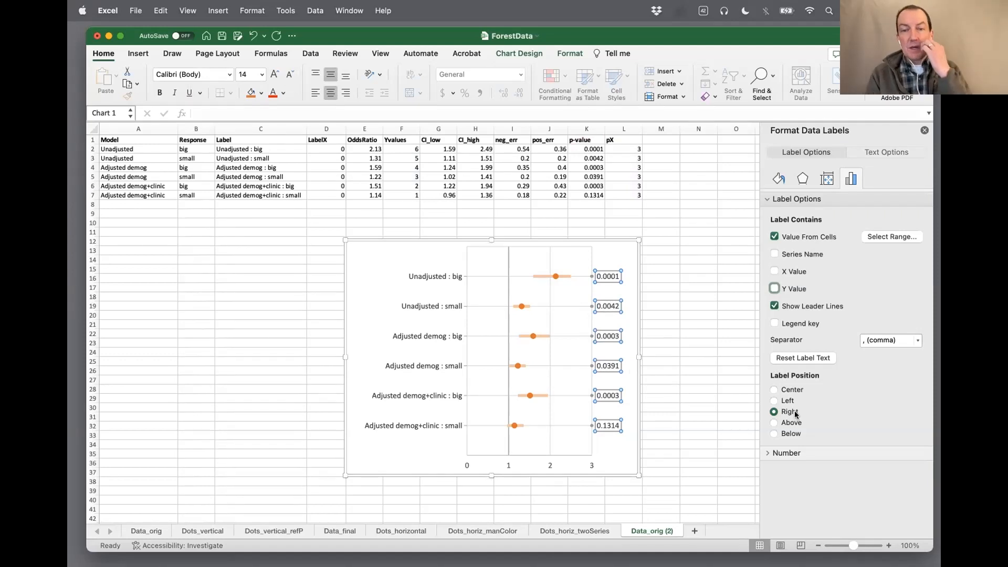
Hide the p-value series' point markers by setting the marker type to None
click(591, 277)
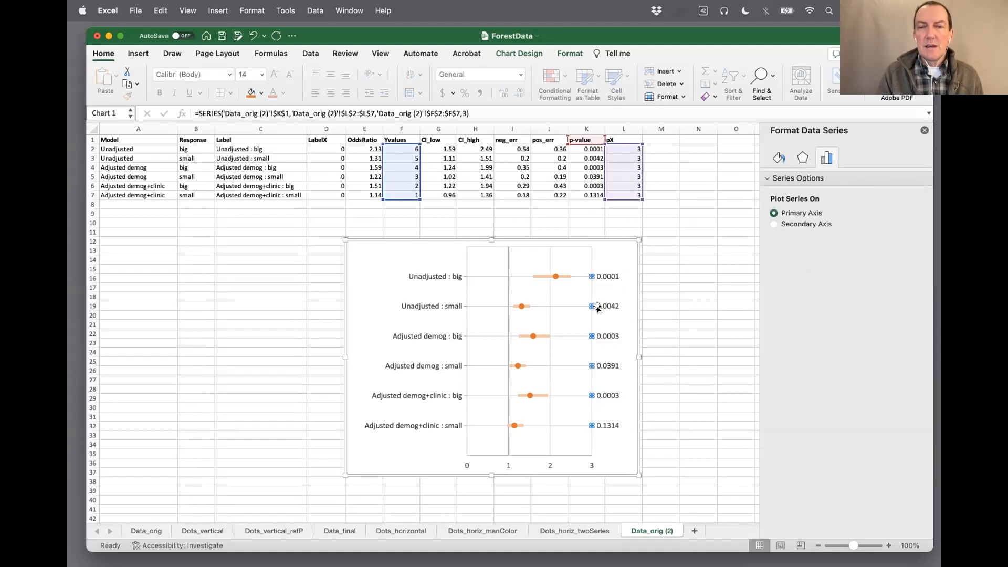
click(776, 159)
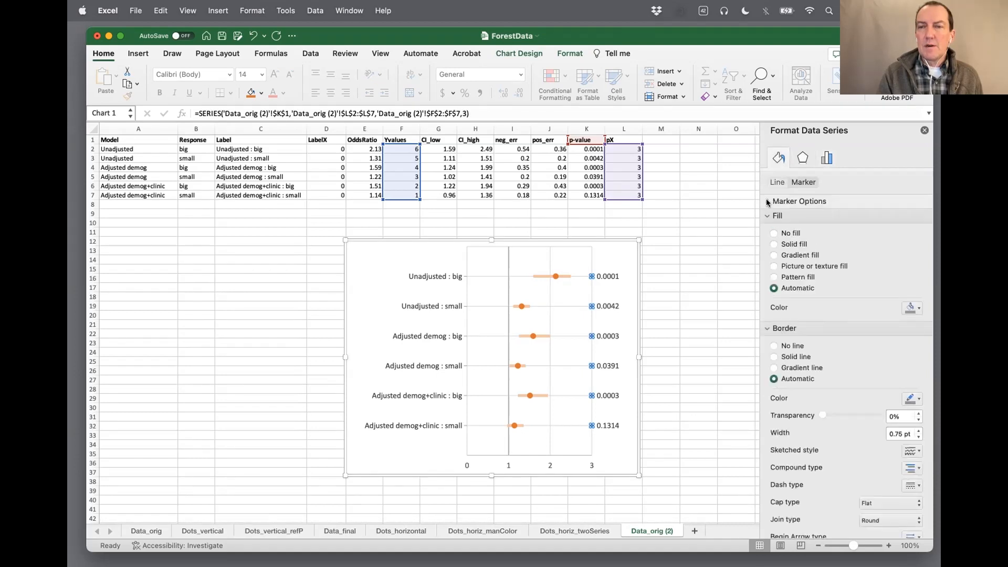
click(766, 201)
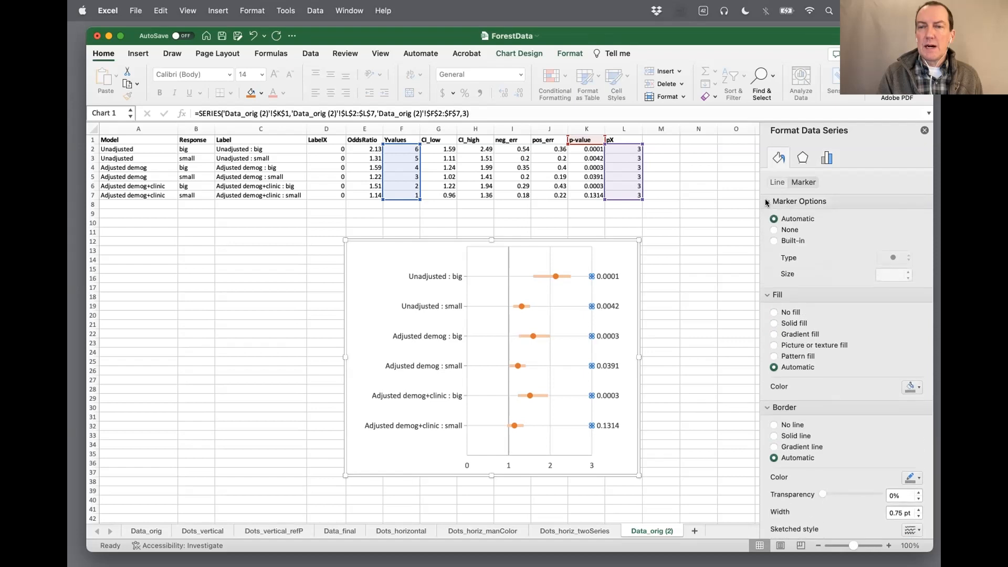
click(773, 230)
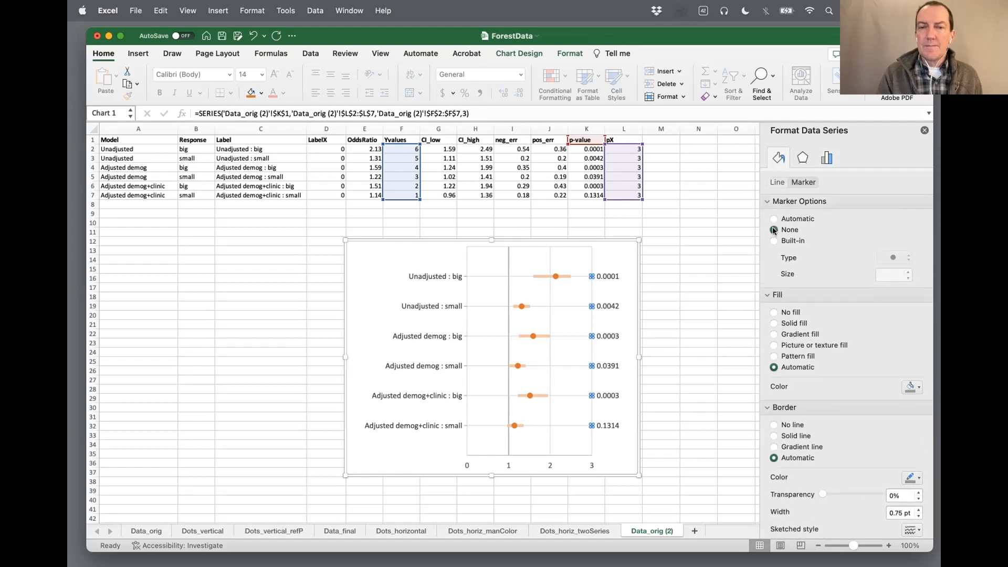
click(394, 257)
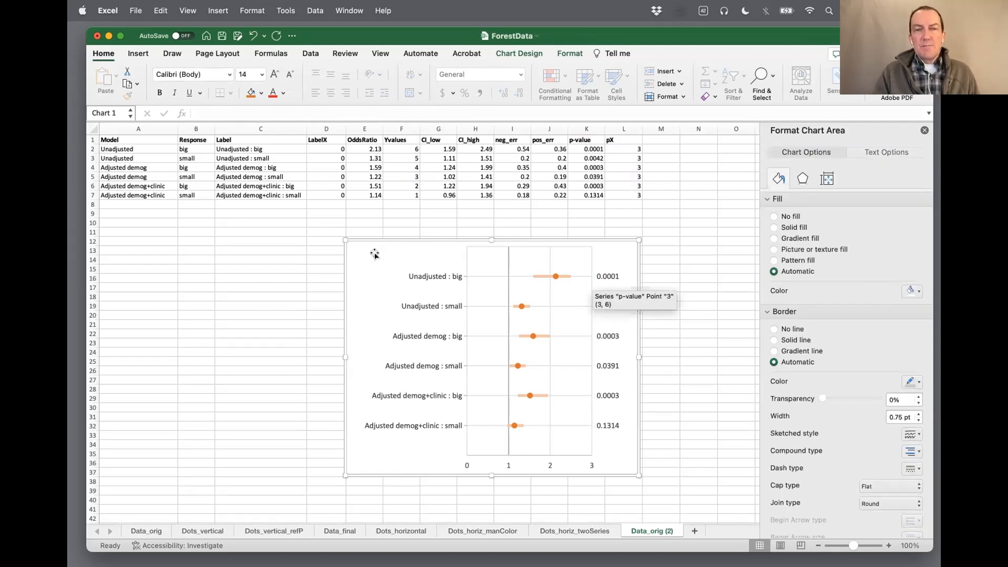
Move the chart to just below the data table, starting at column A around row 9
drag(389, 239, 363, 227)
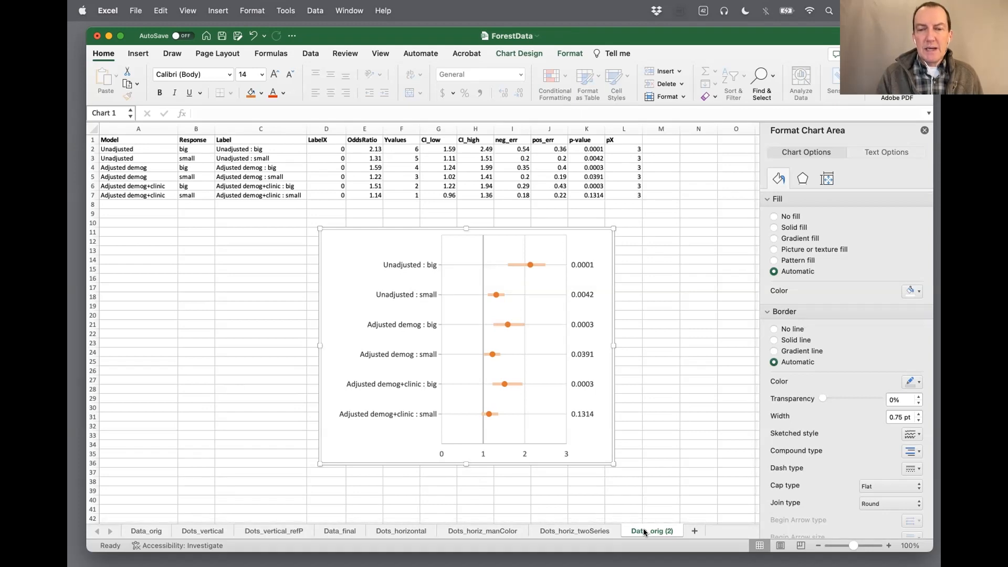
drag(433, 228, 223, 215)
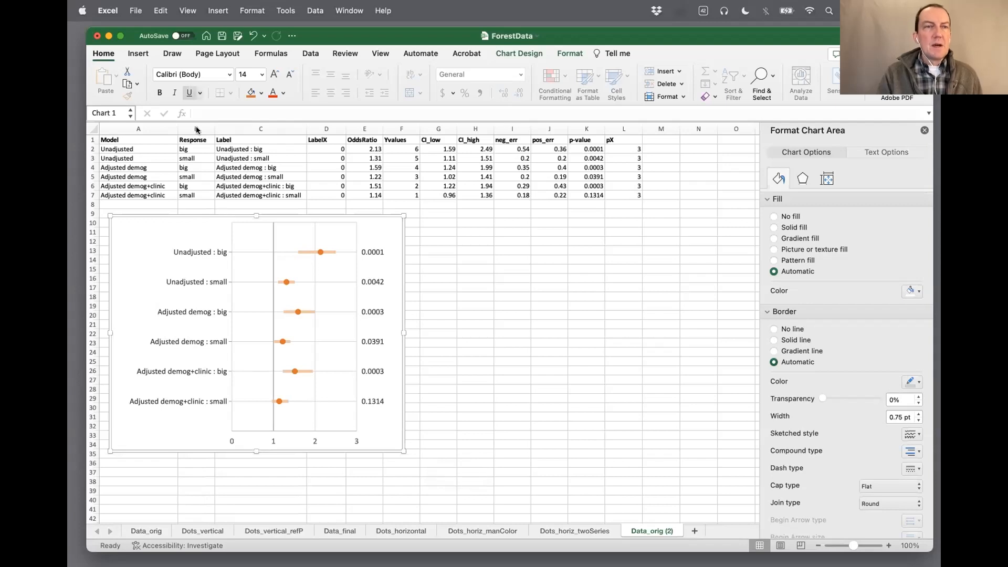
click(157, 12)
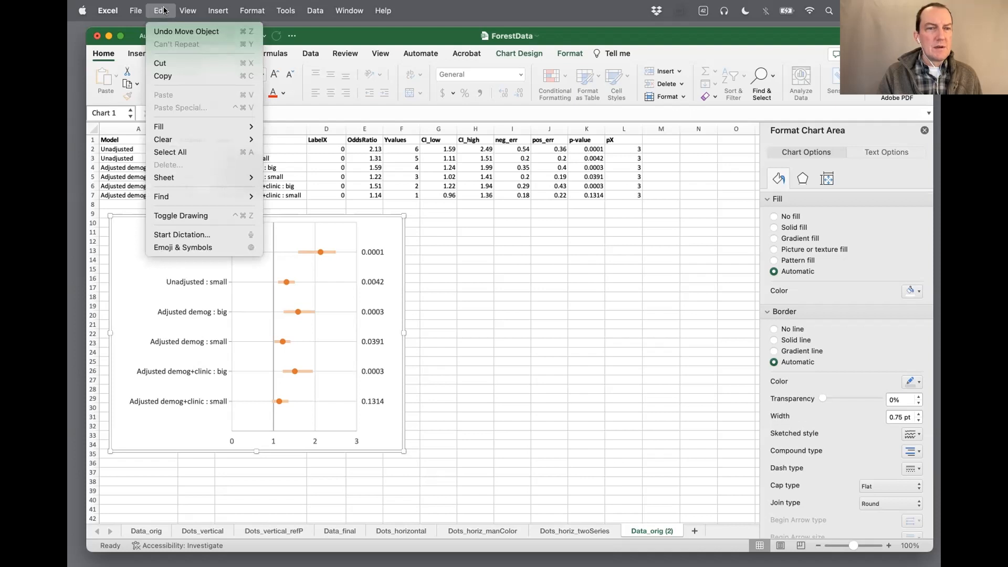
click(164, 11)
right_click(191, 214)
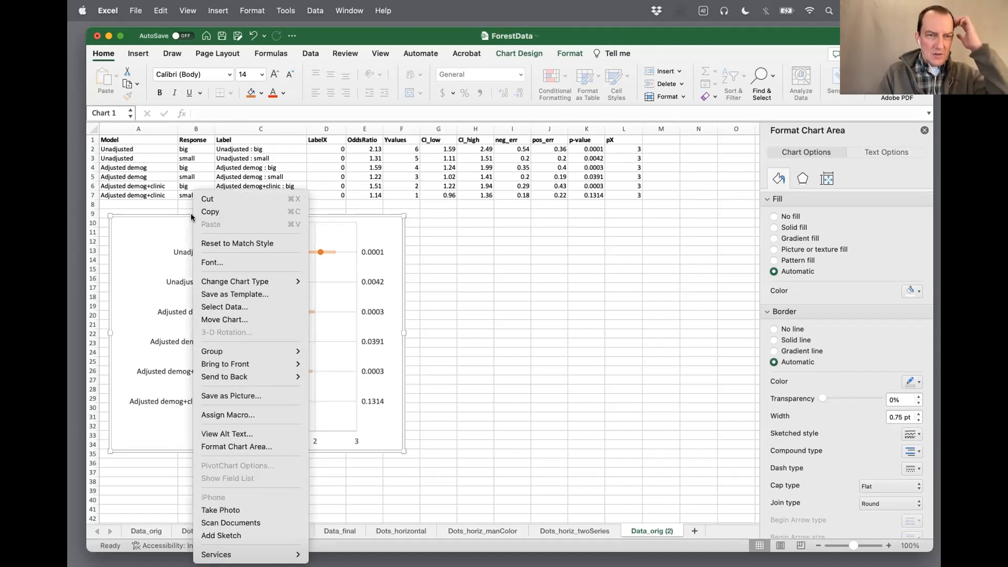
click(169, 215)
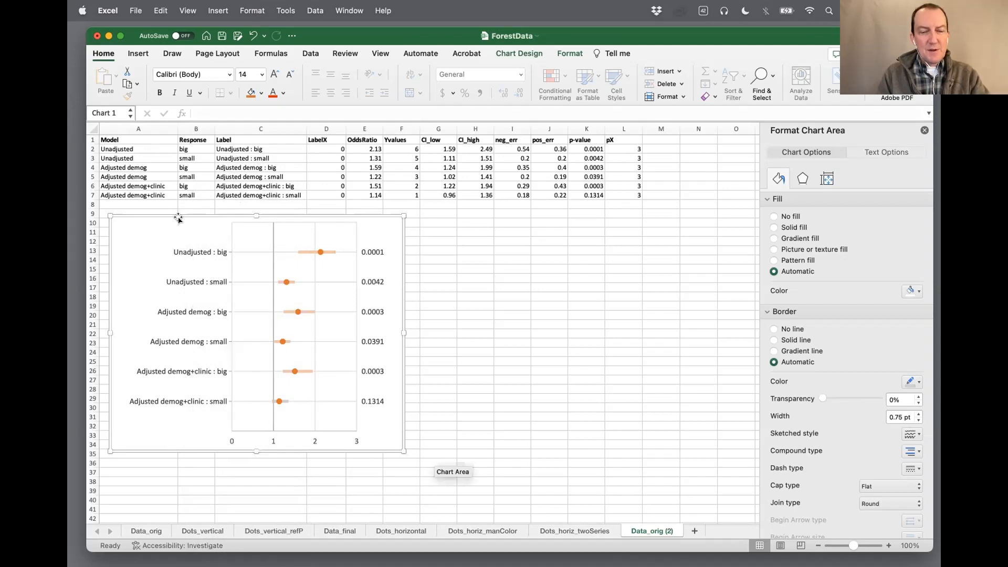
Duplicate the forest plot and place the copy beside the original, with their upper edges level
key(super+d)
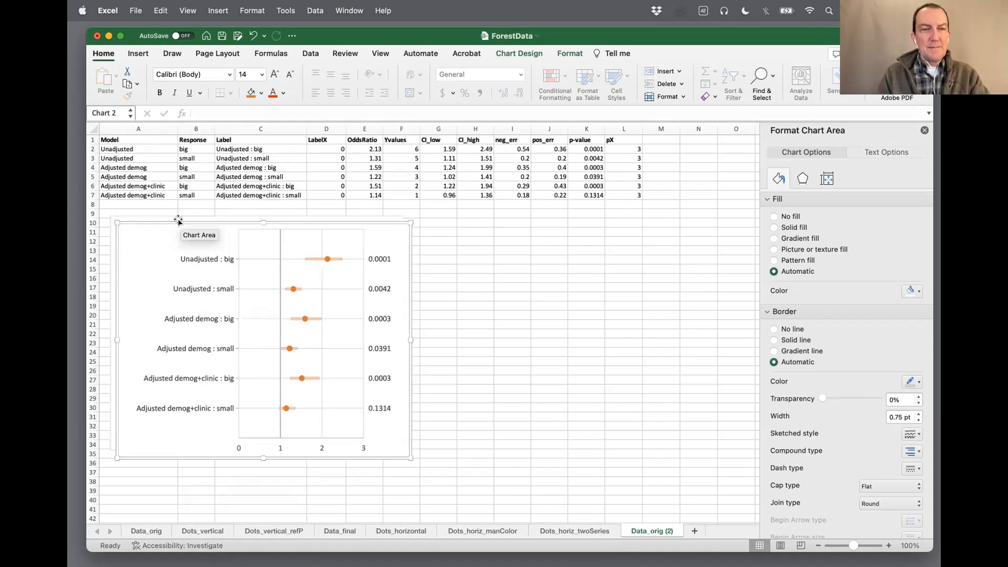
drag(182, 222, 470, 215)
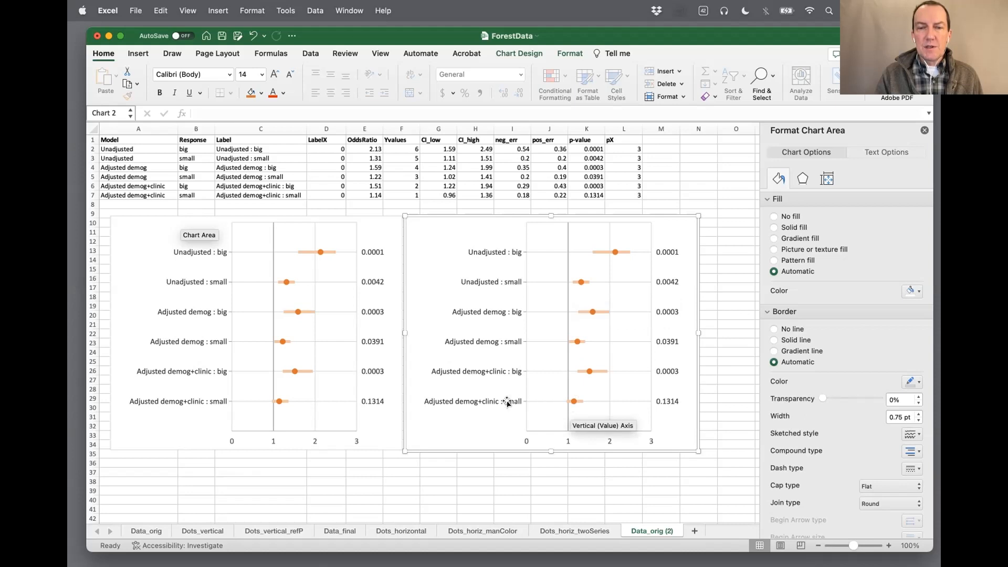
In the duplicated chart, change only the Unadjusted : small point's marker fill to the blue theme color
click(573, 402)
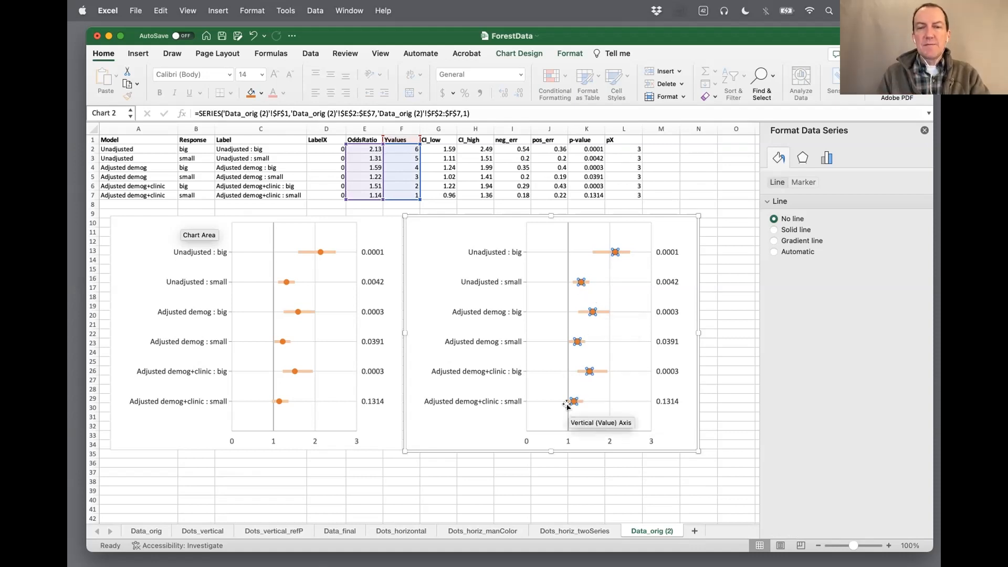
click(580, 281)
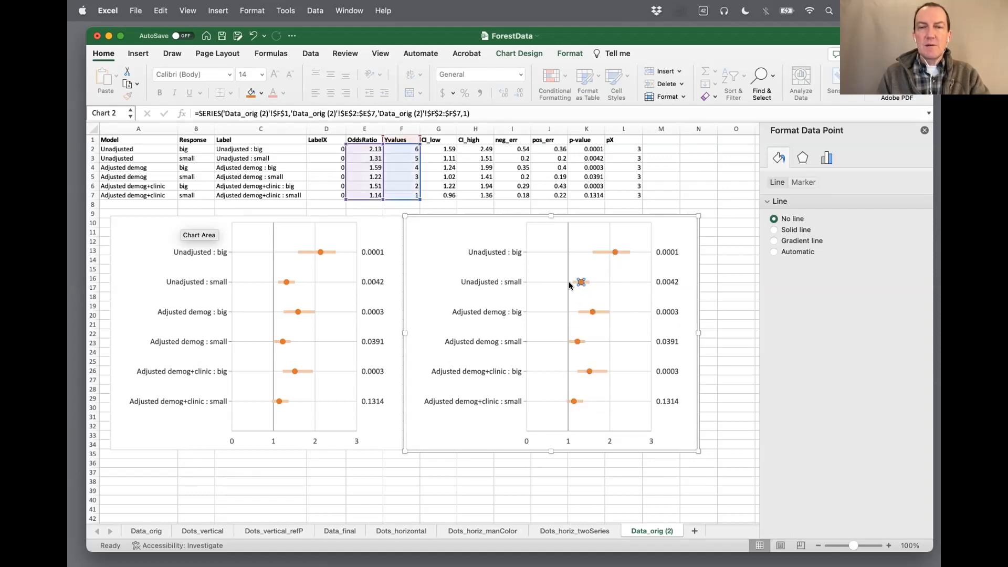
click(803, 183)
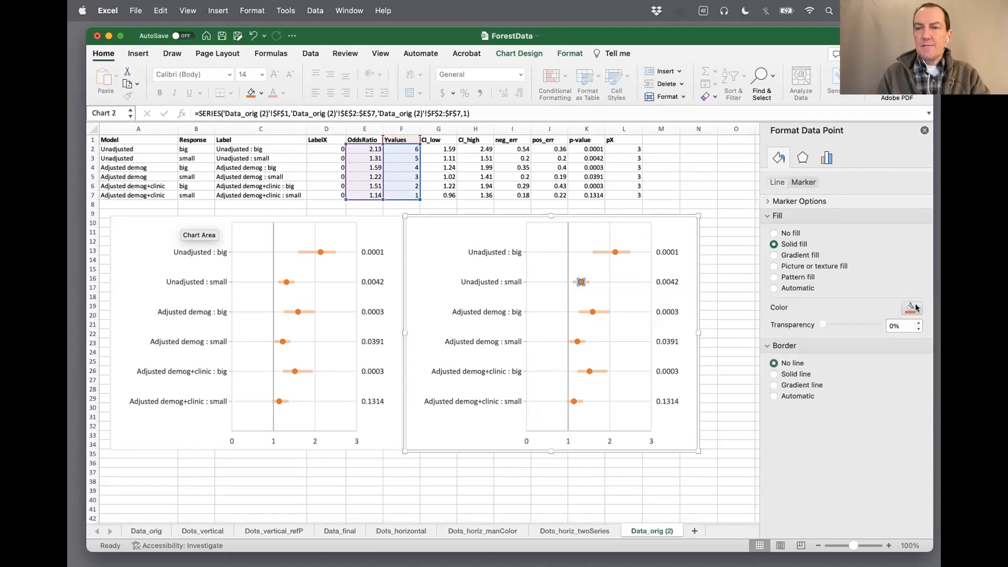
click(914, 309)
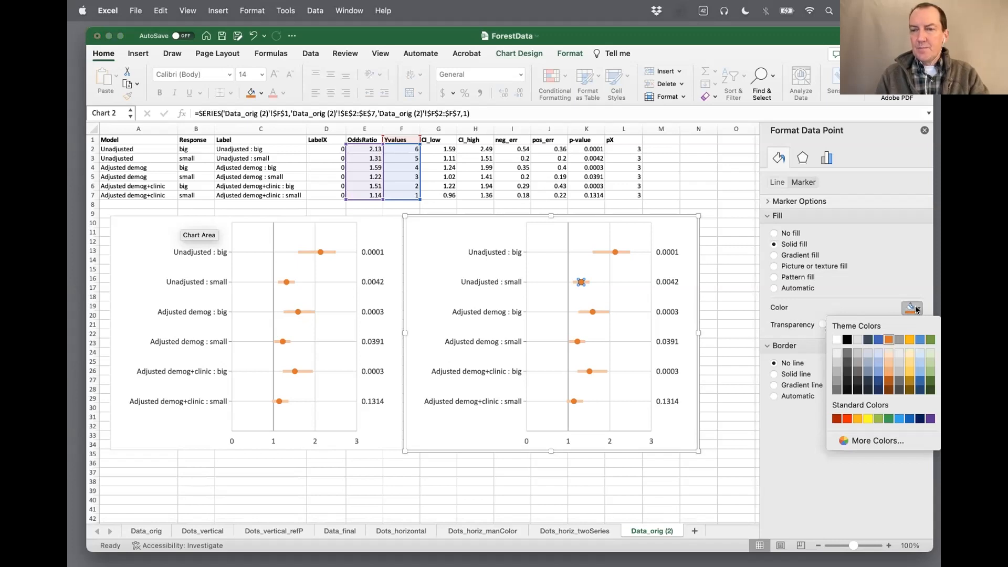
click(875, 340)
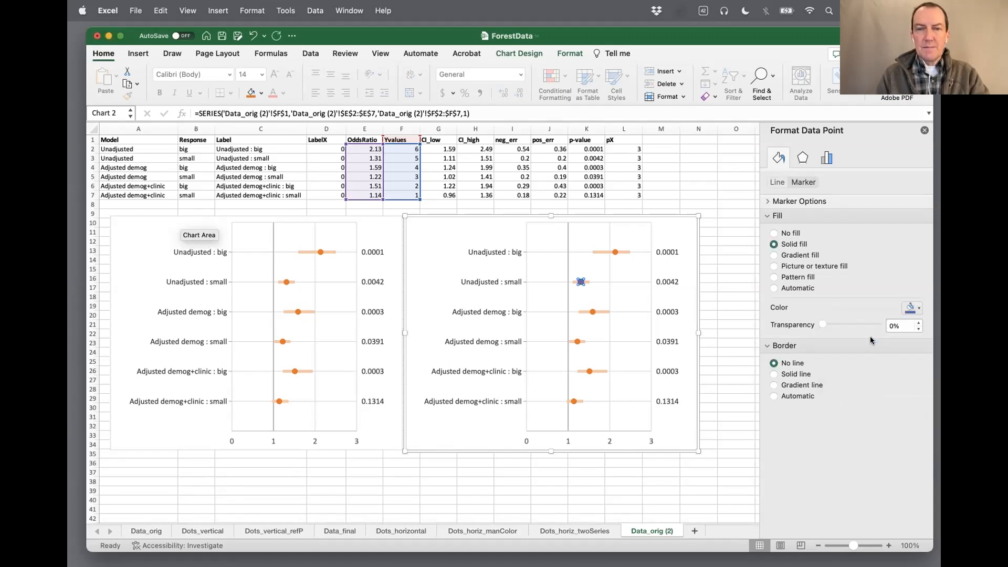
Fill the Adjusted demog : small and Adjusted demog+clinic : small markers in the duplicated chart with the same blue
click(577, 342)
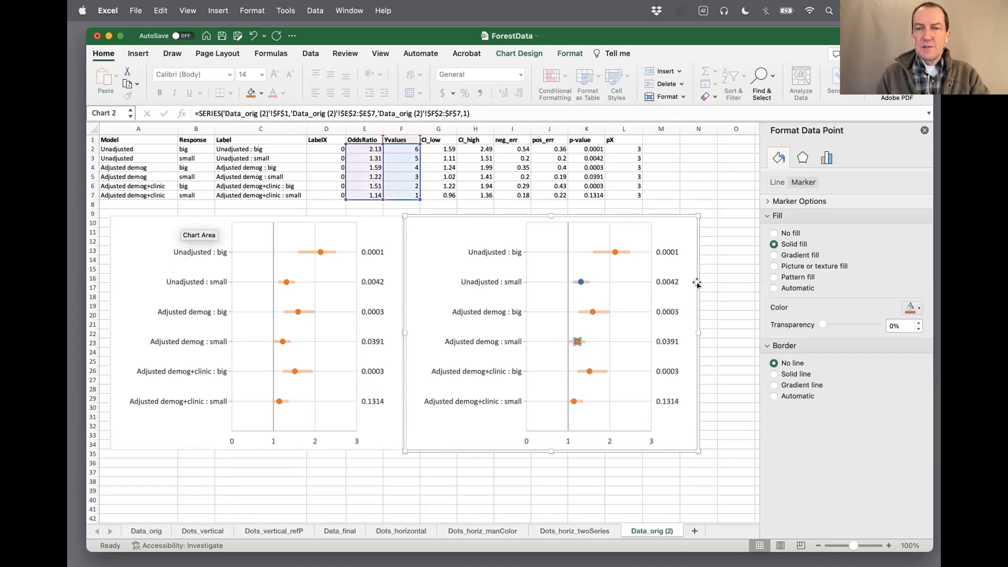
click(913, 308)
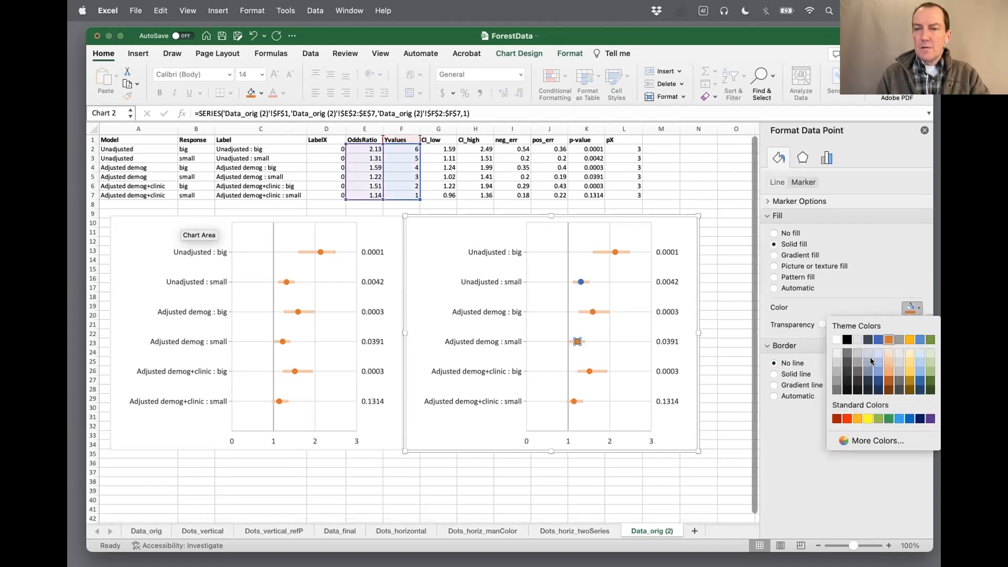
click(877, 340)
click(573, 401)
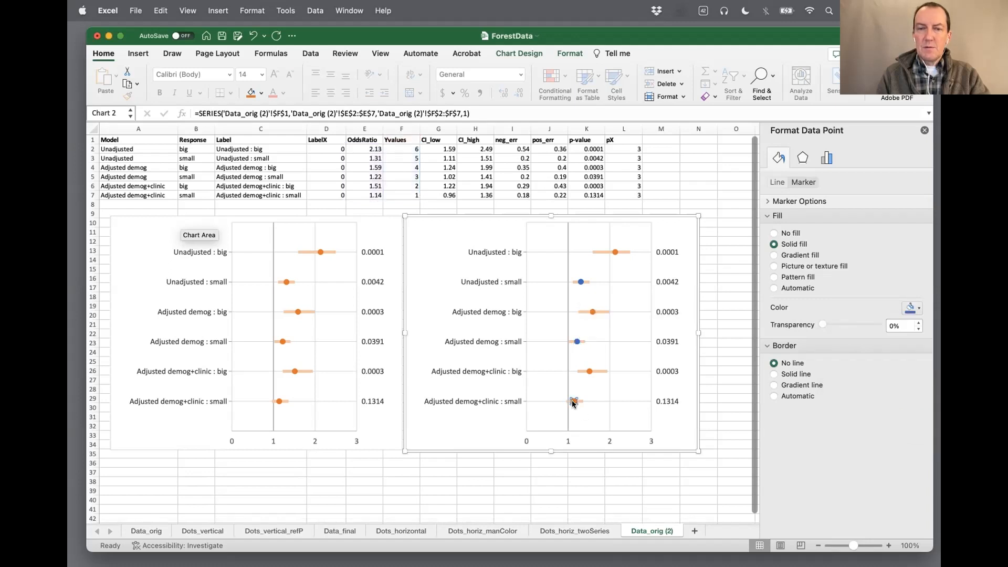
click(916, 309)
click(879, 340)
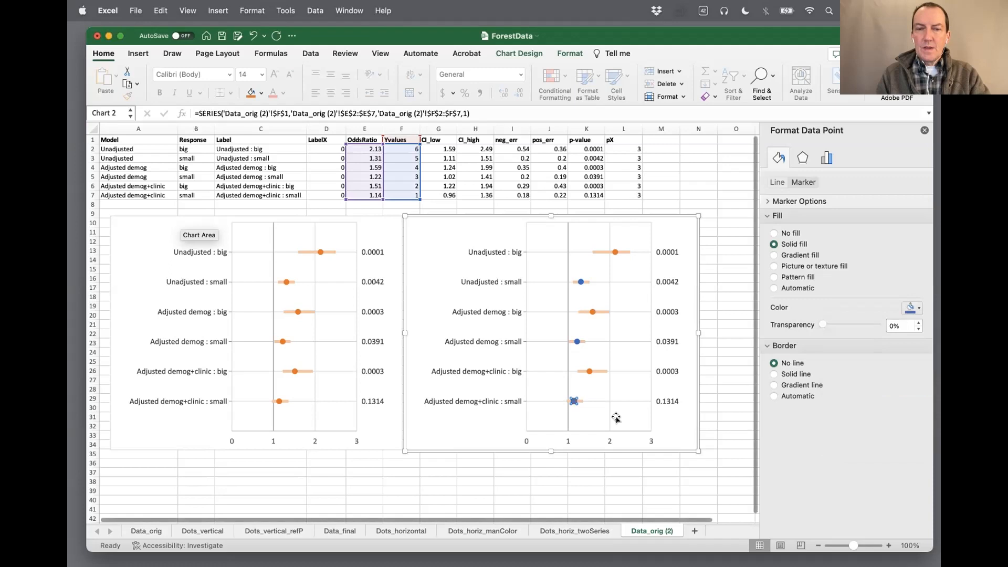
click(475, 443)
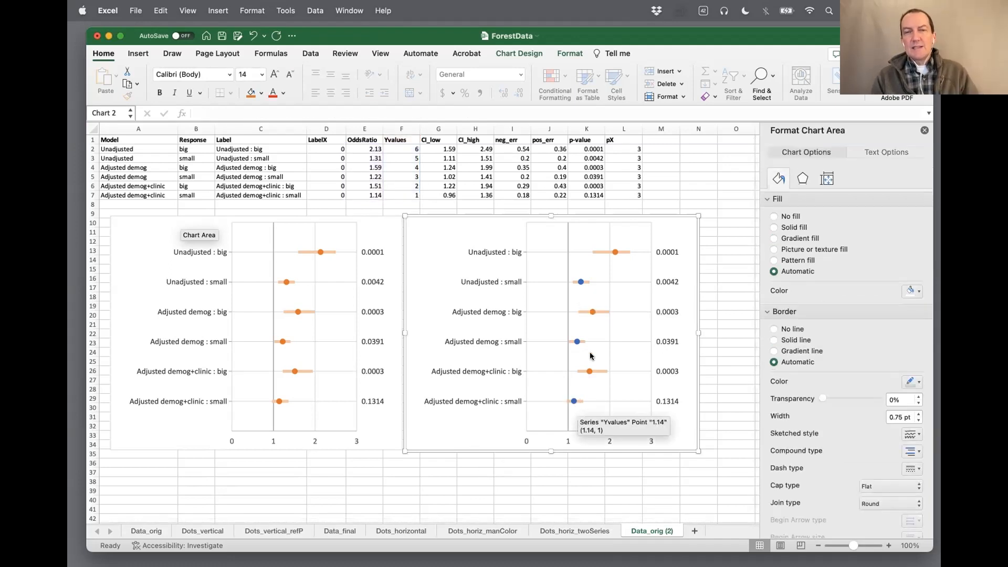
Change the line color of the duplicated chart's horizontal error bars to a gray theme color
click(601, 313)
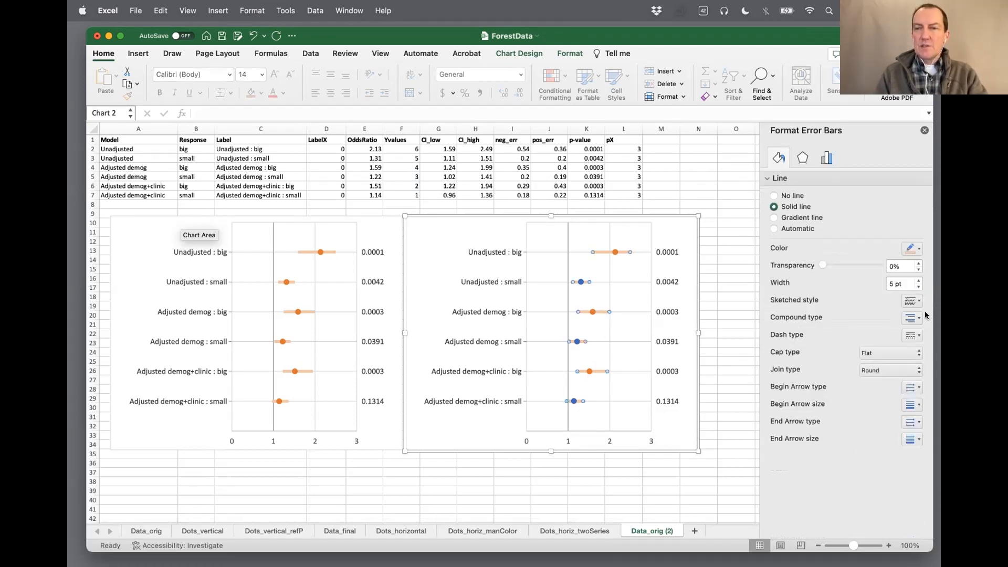
click(917, 249)
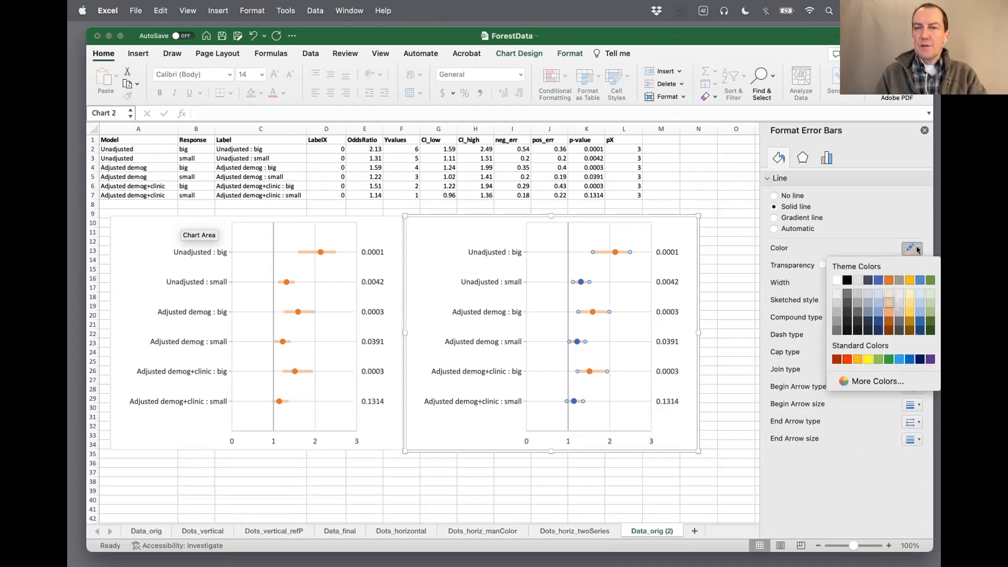
click(857, 294)
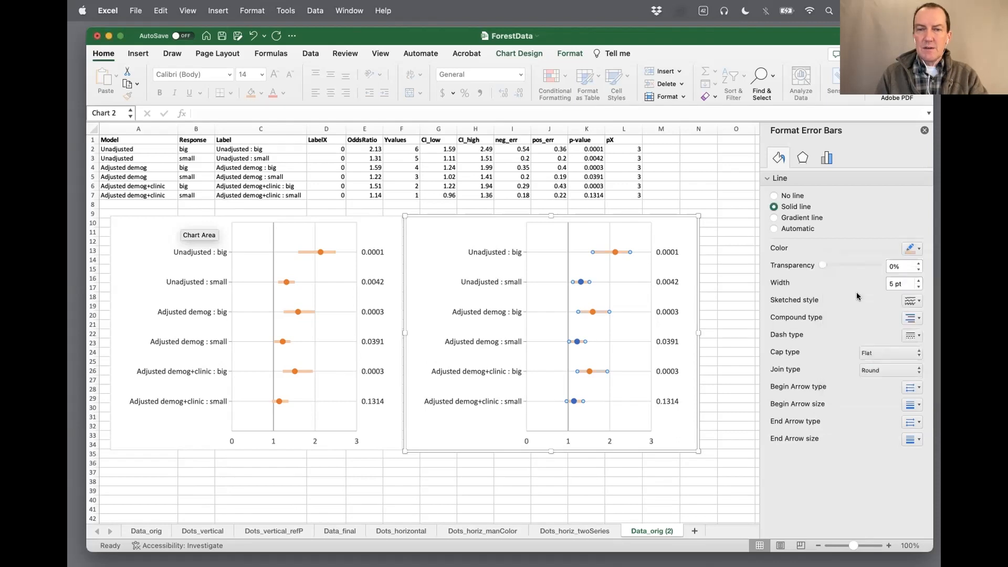
click(483, 437)
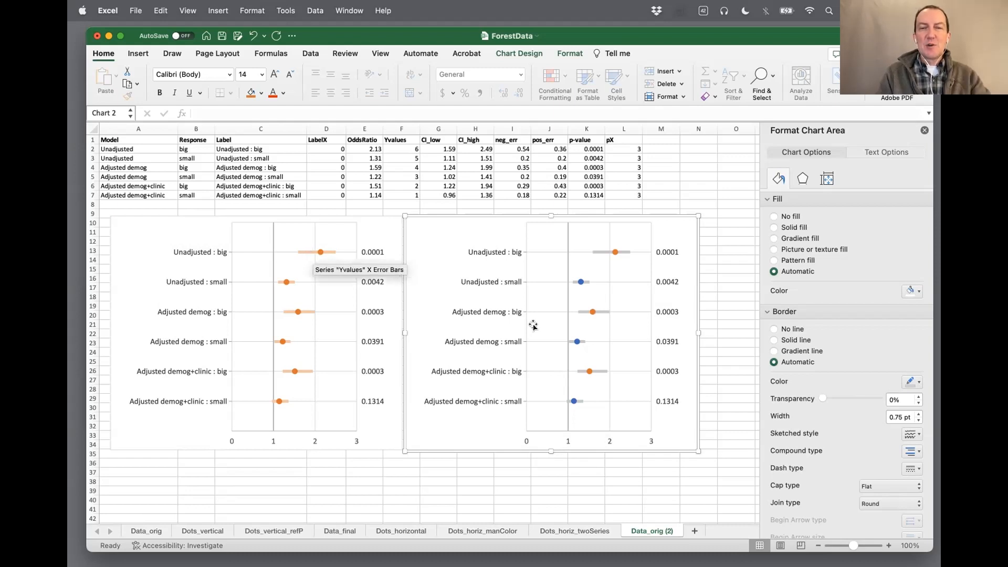
Inspect the duplicated chart's error bars, and compare it with the charts on the Dots_horizontal, Dots_horiz_manColor and Dots_horiz_twoSeries sheets
click(585, 281)
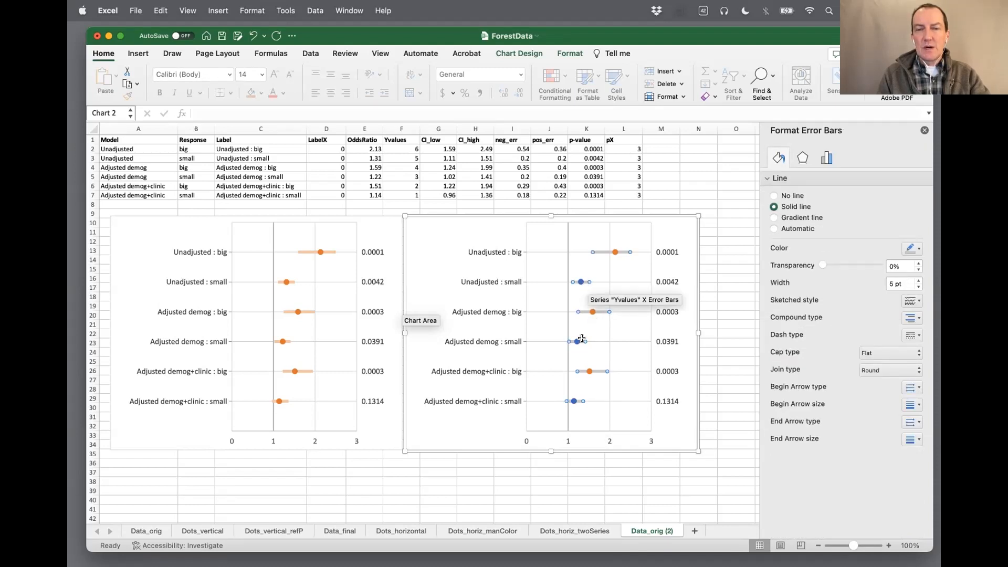
click(477, 428)
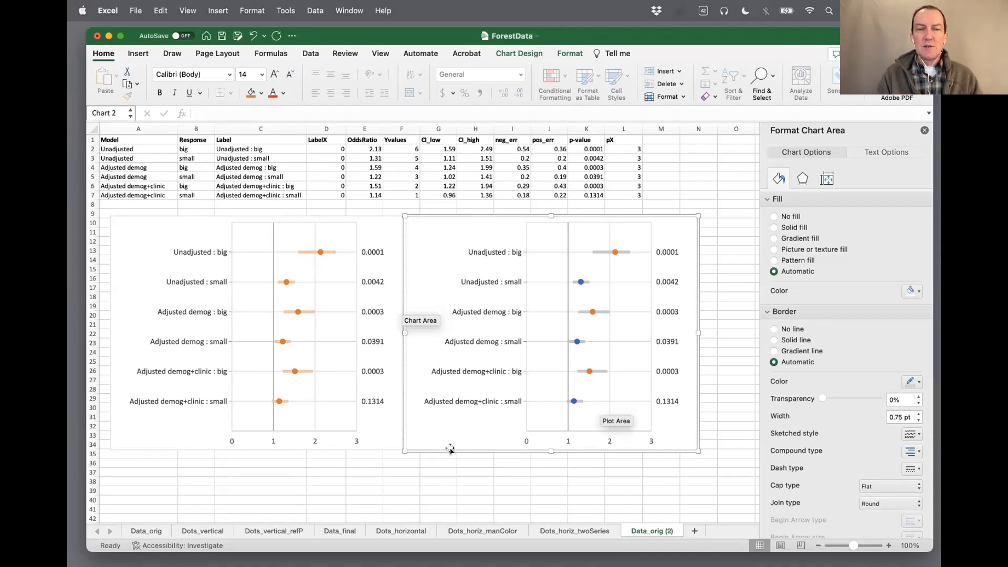
click(567, 532)
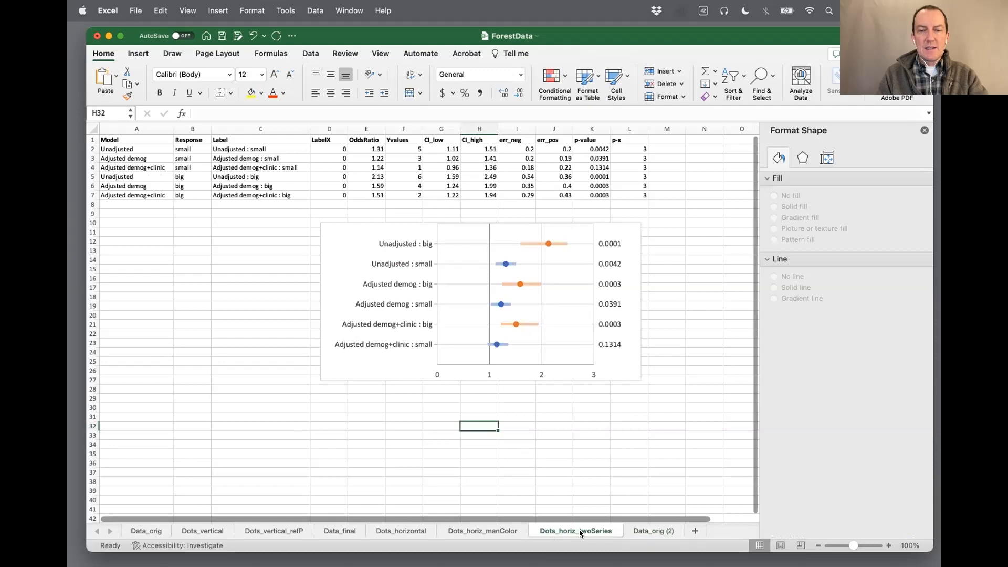
click(411, 531)
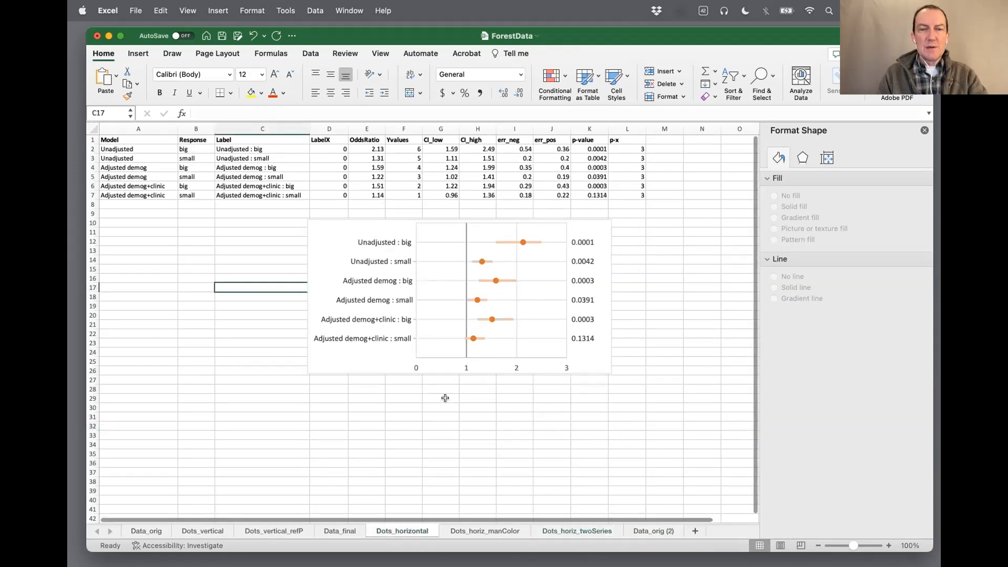
click(462, 529)
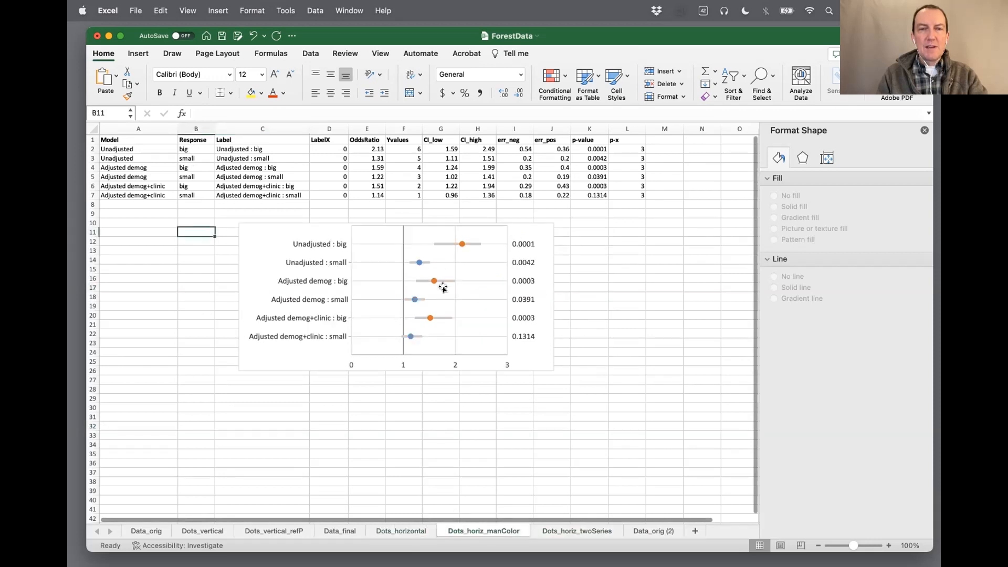
click(581, 529)
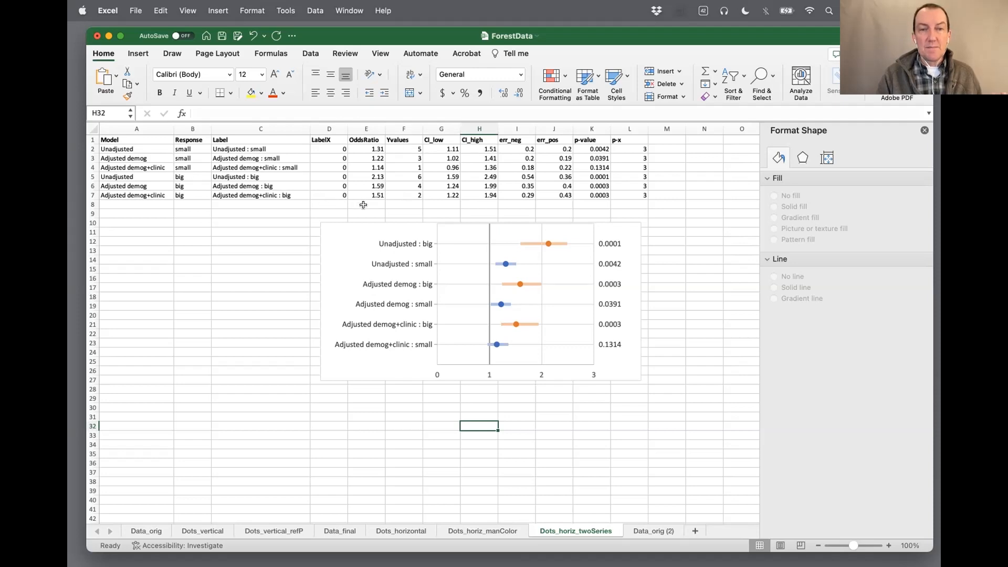
click(402, 529)
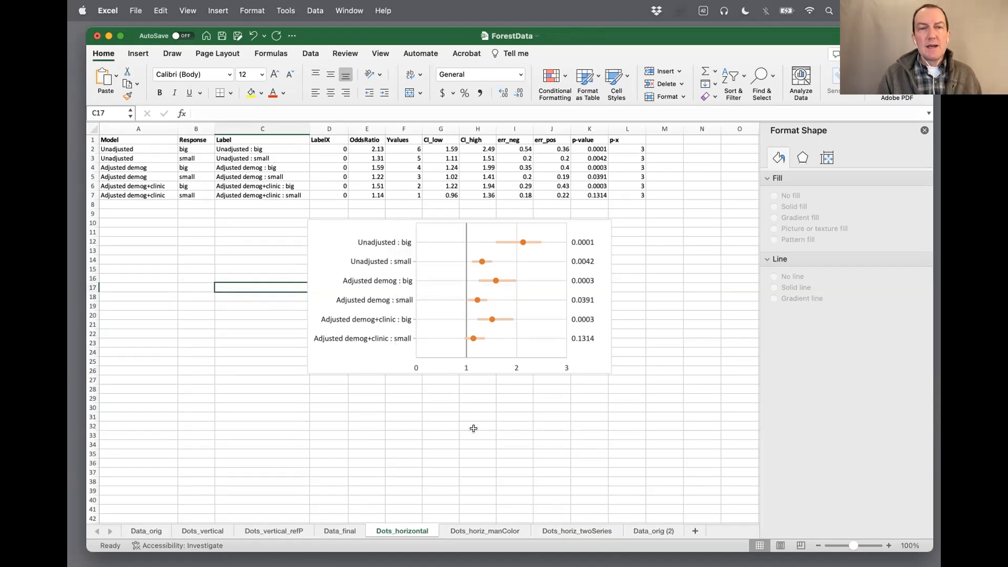
On the Dots_horiz_twoSeries sheet, examine source ranges E2:F4 (small) and E5:F7 (big) and each series' error bars in the chart
click(576, 531)
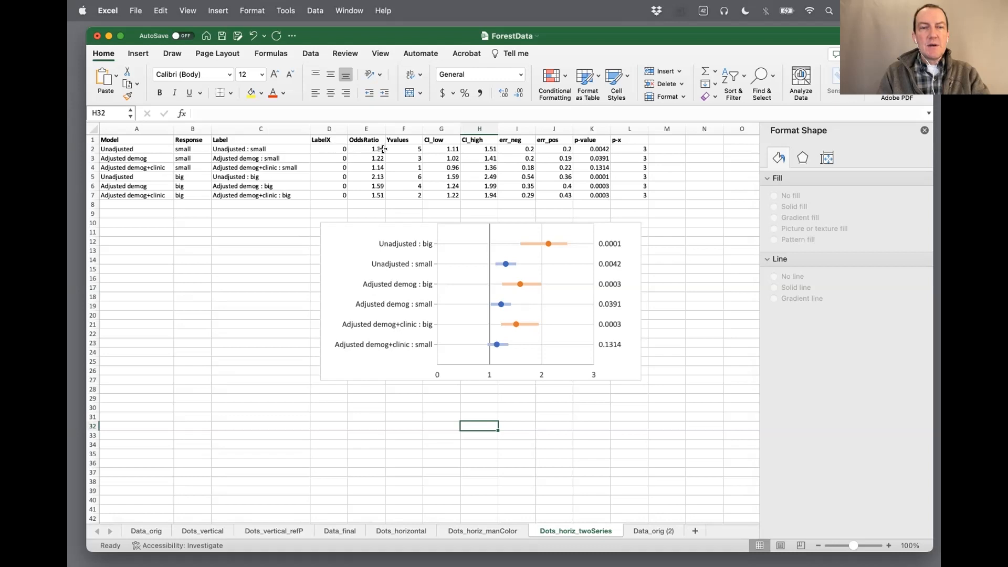
drag(368, 149, 407, 165)
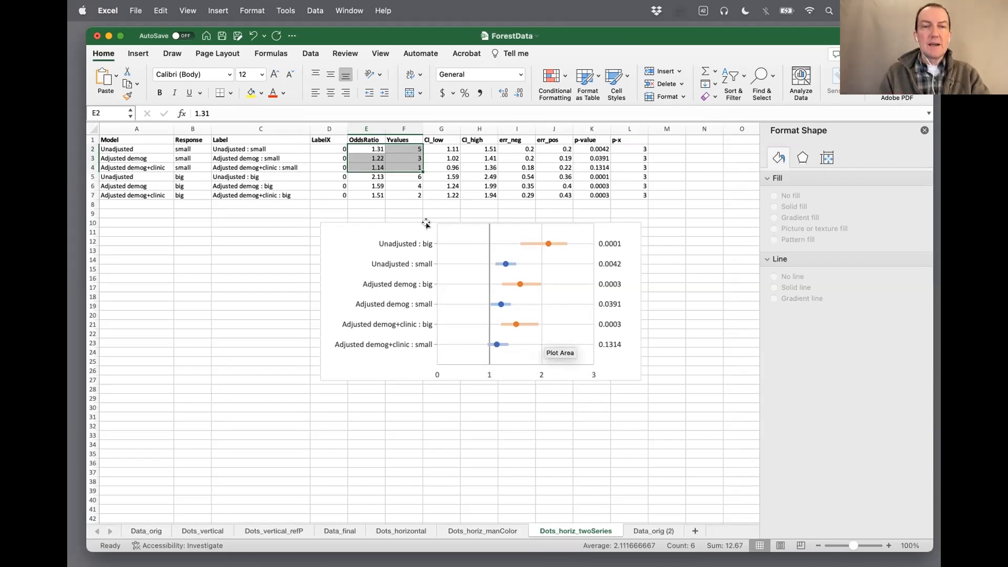
drag(368, 177, 400, 189)
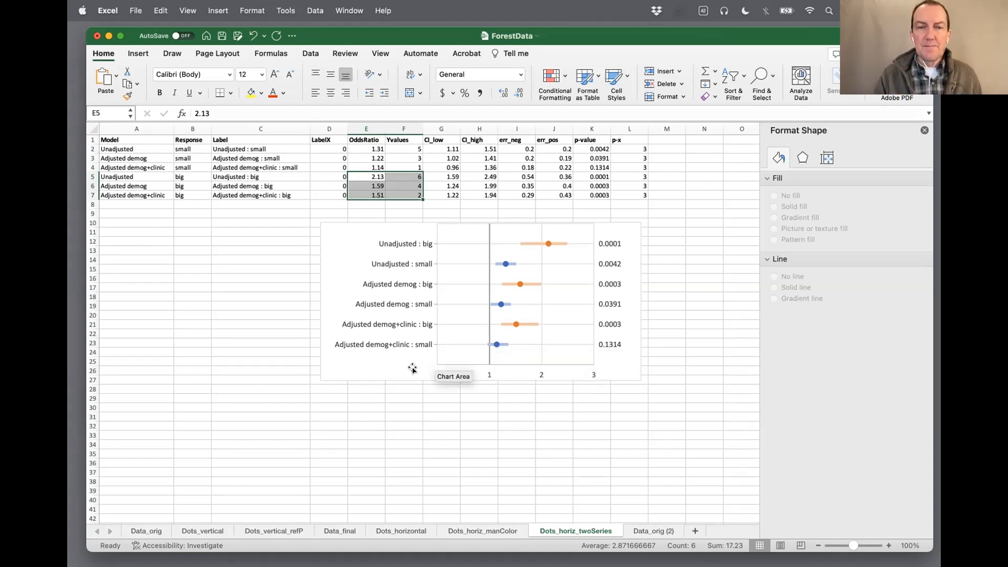
click(413, 368)
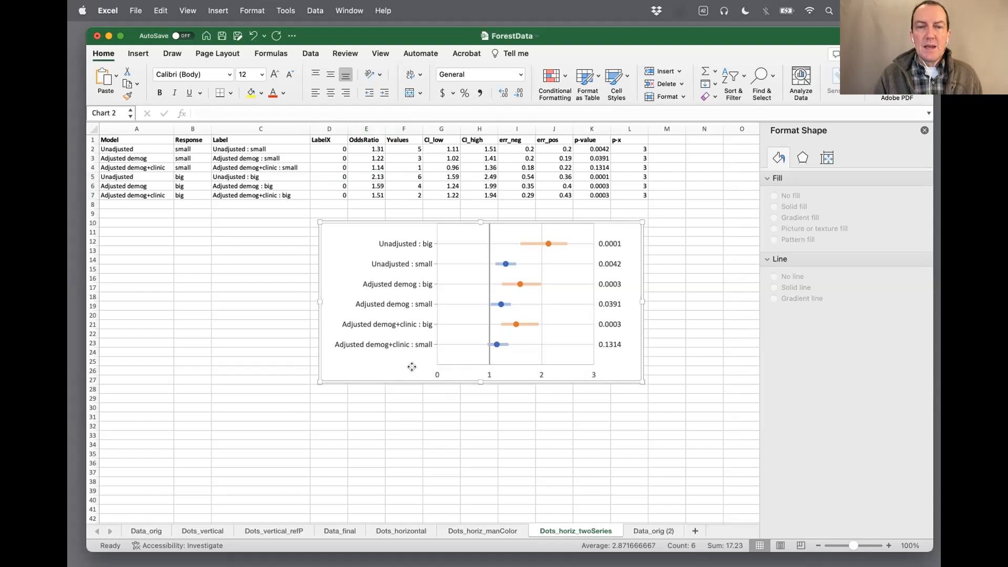
click(519, 323)
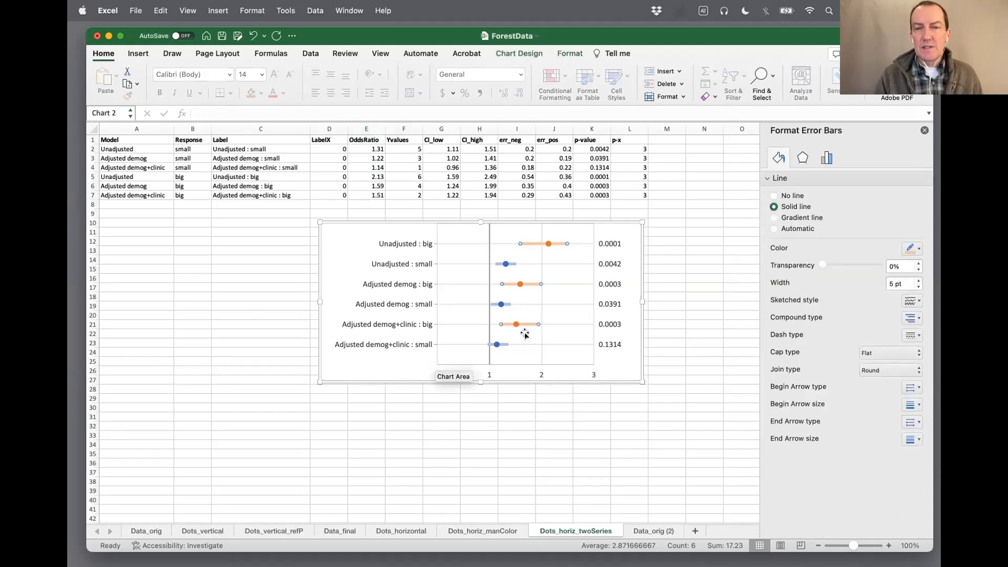
click(506, 263)
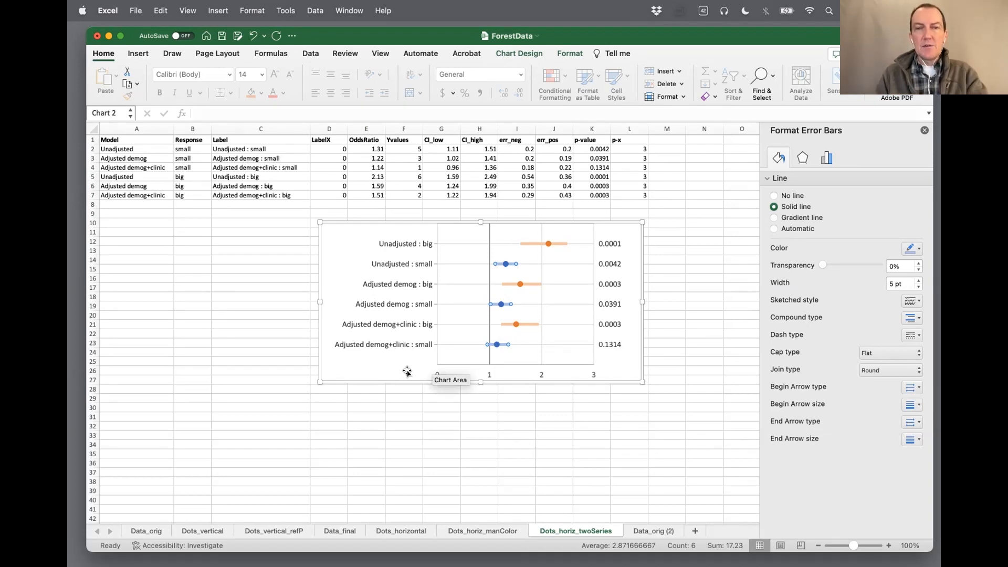
Switch to the ExcelForest_Spring2023 presentation in PowerPoint and show slide 6 with the three-panel dot plots
drag(940, 68, 679, 36)
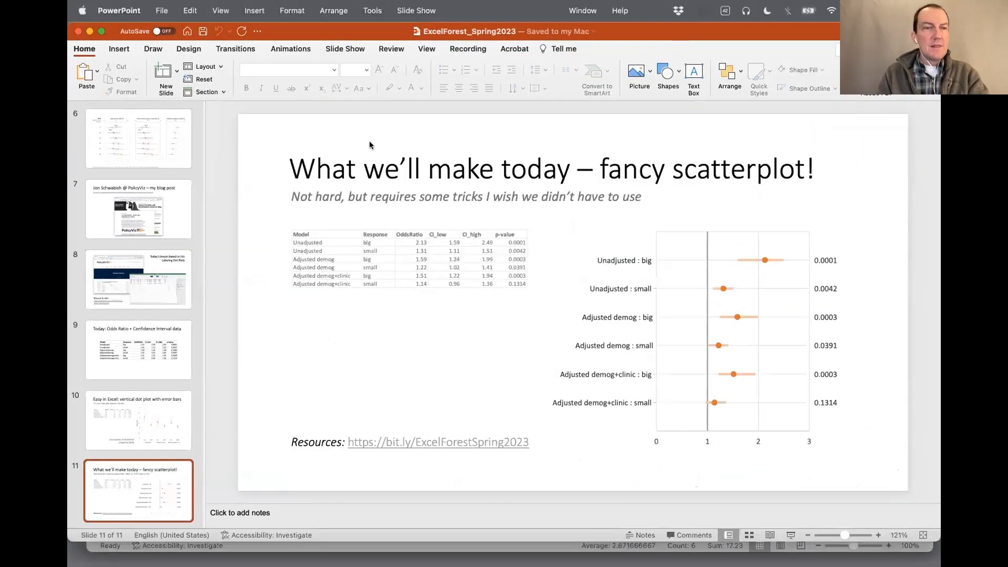
click(109, 132)
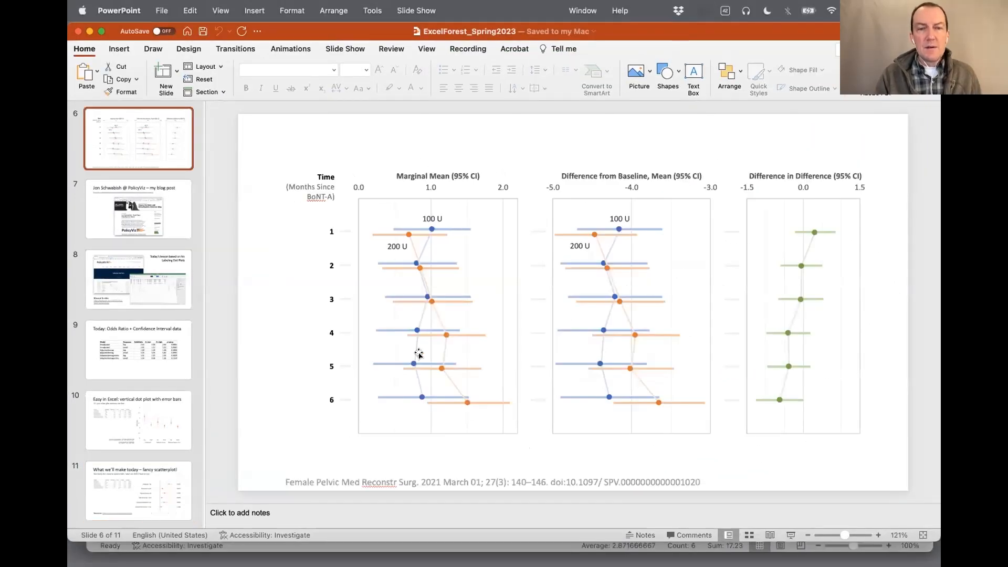